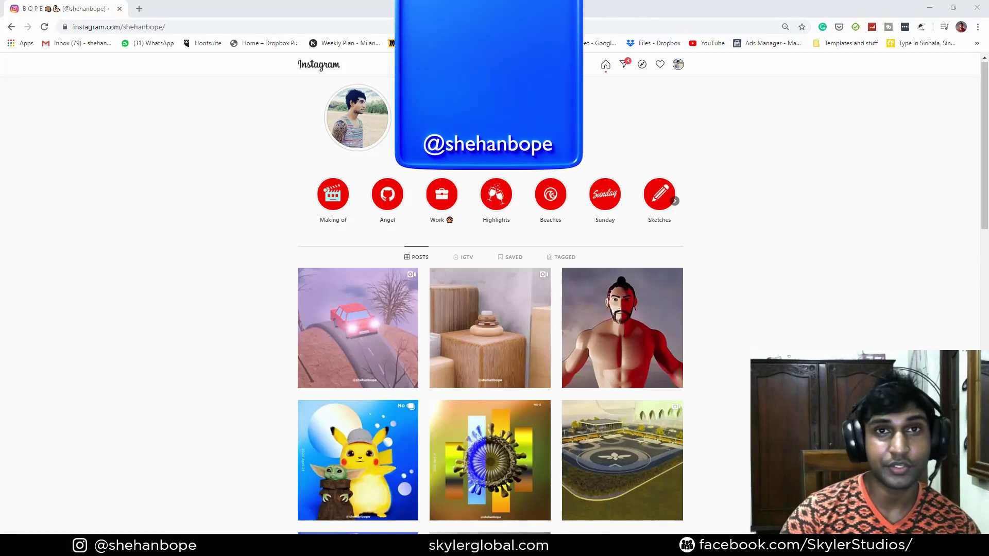
- View the red car animation post on Instagram, and browse the tutorials on the Skyler Global website
{"action": "left_click", "coordinate": [411, 300]}
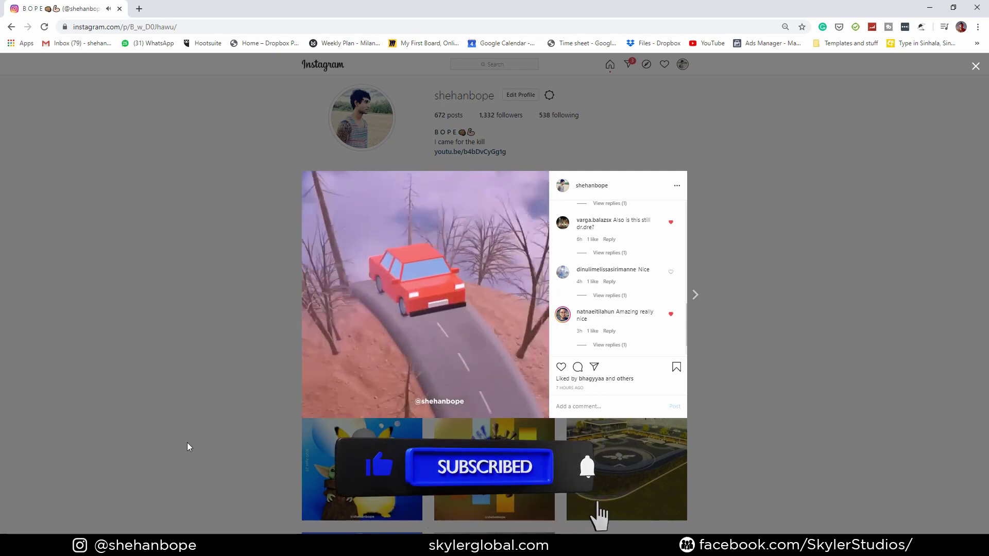
{"action": "left_click", "coordinate": [187, 443]}
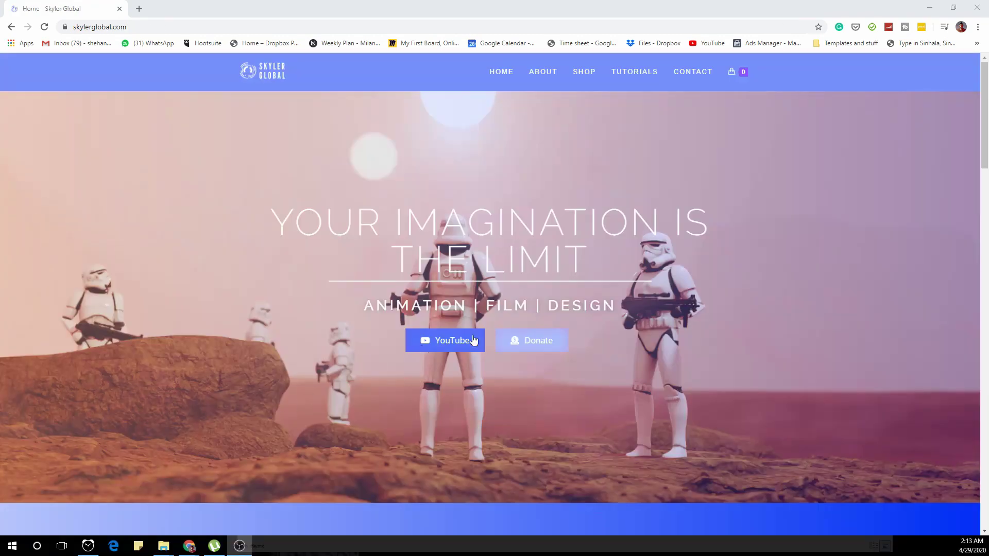
{"action": "scroll", "coordinate": [476, 325], "scroll_direction": "down", "scroll_amount": 6}
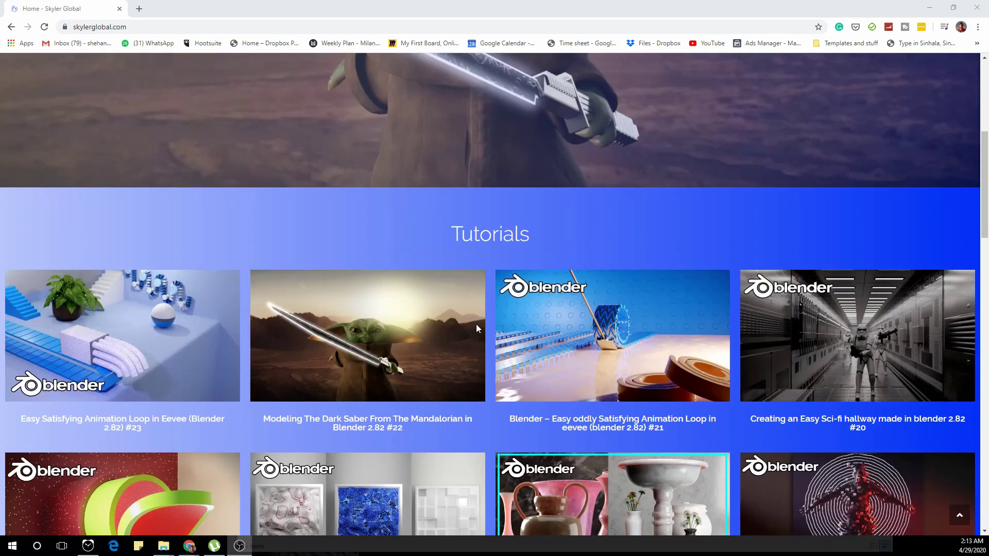
{"action": "scroll", "coordinate": [476, 323], "scroll_direction": "down", "scroll_amount": 11}
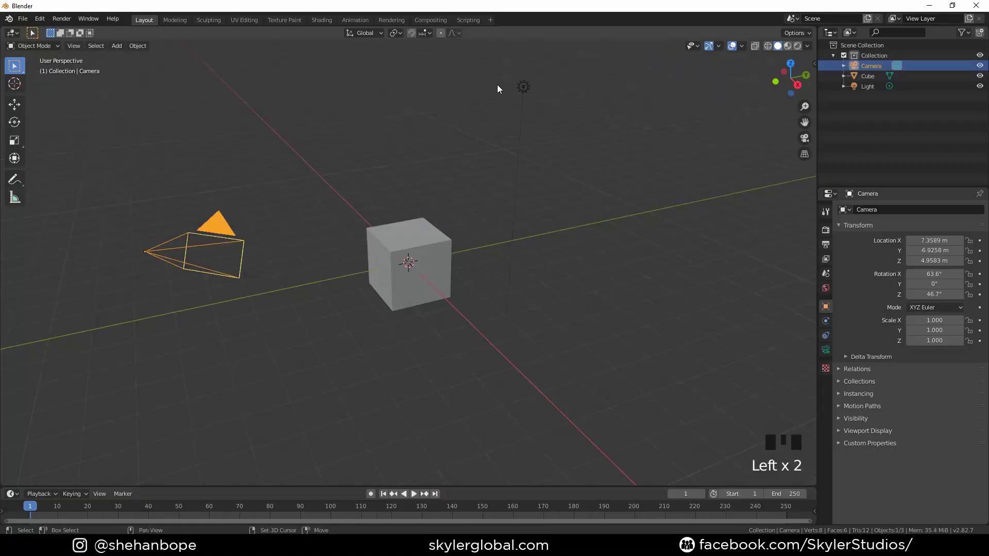
- Delete the camera and the light from the default scene
{"action": "key", "text": "x"}
{"action": "left_click", "coordinate": [482, 225]}
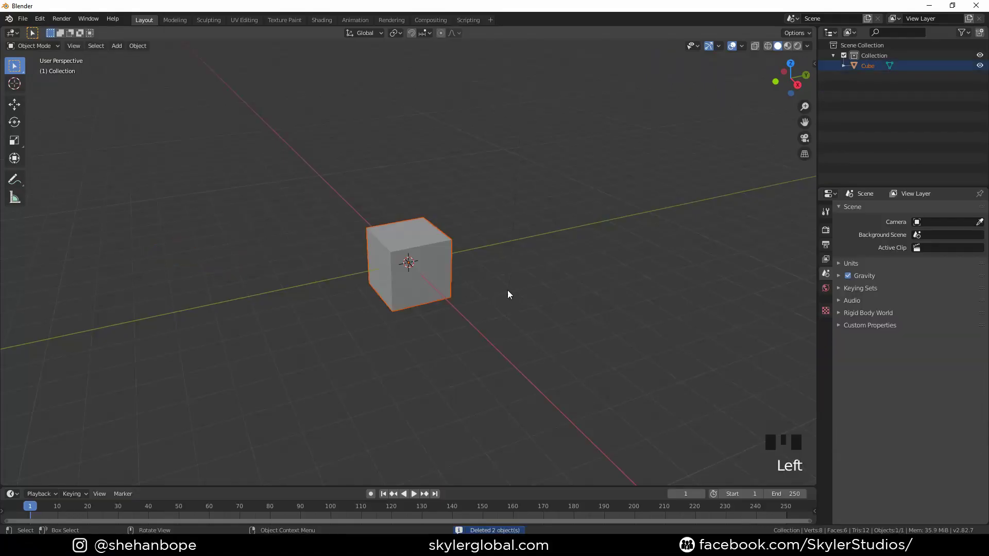
- Scale the cube into a long, flat block, about 1.84 along Y and 0.41 along Z
{"action": "key", "text": "s"}
{"action": "key", "text": "y"}
{"action": "left_click", "coordinate": [585, 294]}
{"action": "middle_click_drag", "start_coordinate": [585, 294], "coordinate": [450, 301]}
{"action": "key", "text": "s"}
{"action": "key", "text": "z"}
{"action": "left_click", "coordinate": [437, 307]}
{"action": "scroll", "coordinate": [450, 302], "scroll_direction": "up", "scroll_amount": 3}
- Add two crosswise loop cuts to the block and spread them apart along its length to mark the cabin section
{"action": "key", "text": "Tab"}
{"action": "left_click", "coordinate": [426, 242]}
{"action": "key", "text": "Tab"}
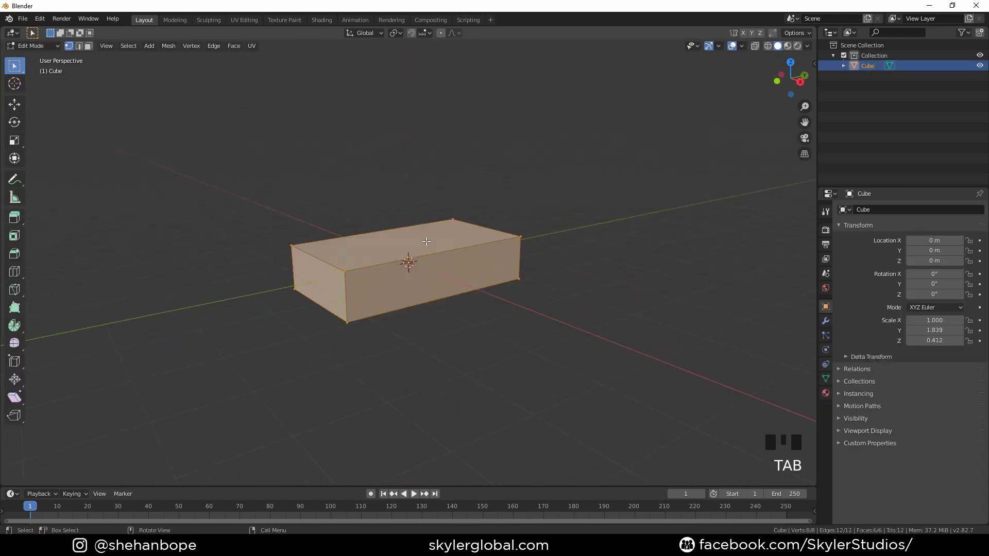
{"action": "scroll", "coordinate": [418, 243], "scroll_direction": "up", "scroll_amount": 1}
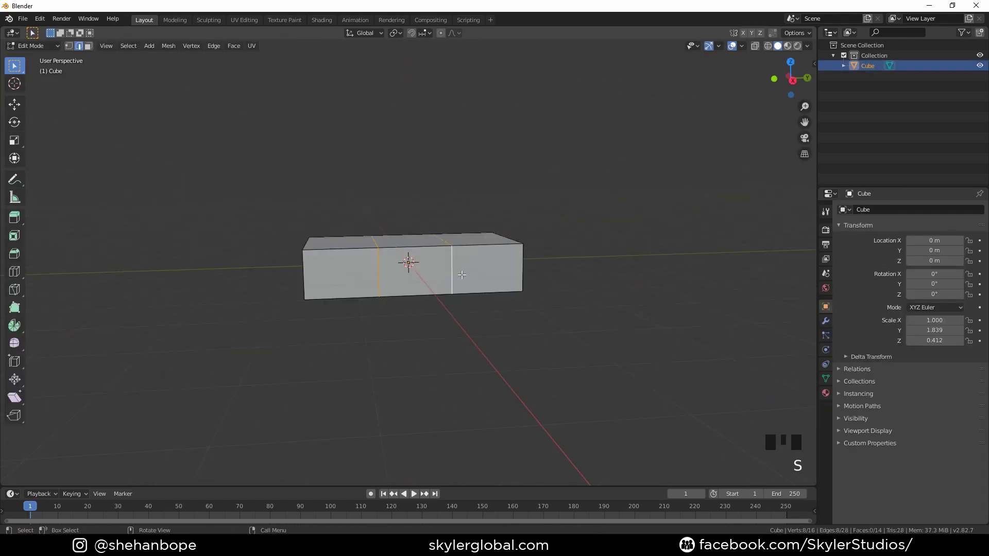
{"action": "left_click", "coordinate": [492, 285]}
{"action": "middle_click_drag", "start_coordinate": [440, 283], "coordinate": [438, 300]}
- Extrude the block's middle top face upward and scale it in to form a tapered car cabin
{"action": "key", "text": "3"}
{"action": "left_click", "coordinate": [412, 247]}
{"action": "mouse_move", "coordinate": [386, 343]}
{"action": "middle_mouse_down"}
{"action": "mouse_move", "coordinate": [408, 331]}
{"action": "mouse_move", "coordinate": [396, 330]}
{"action": "middle_mouse_up"}
{"action": "key", "text": "KP_3"}
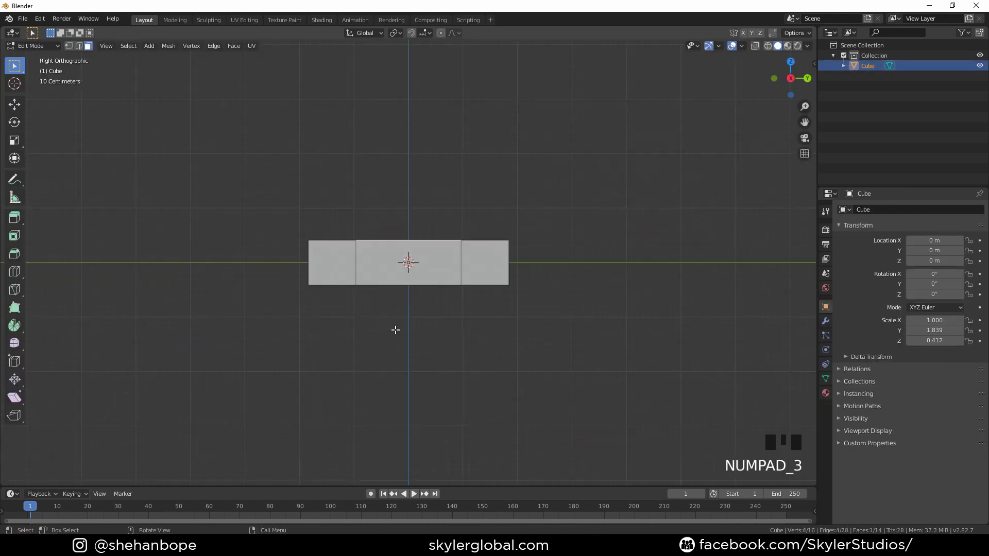
{"action": "scroll", "coordinate": [396, 330], "scroll_direction": "up", "scroll_amount": 2}
{"action": "key", "text": "e"}
{"action": "key", "text": "g"}
{"action": "left_click", "coordinate": [444, 277]}
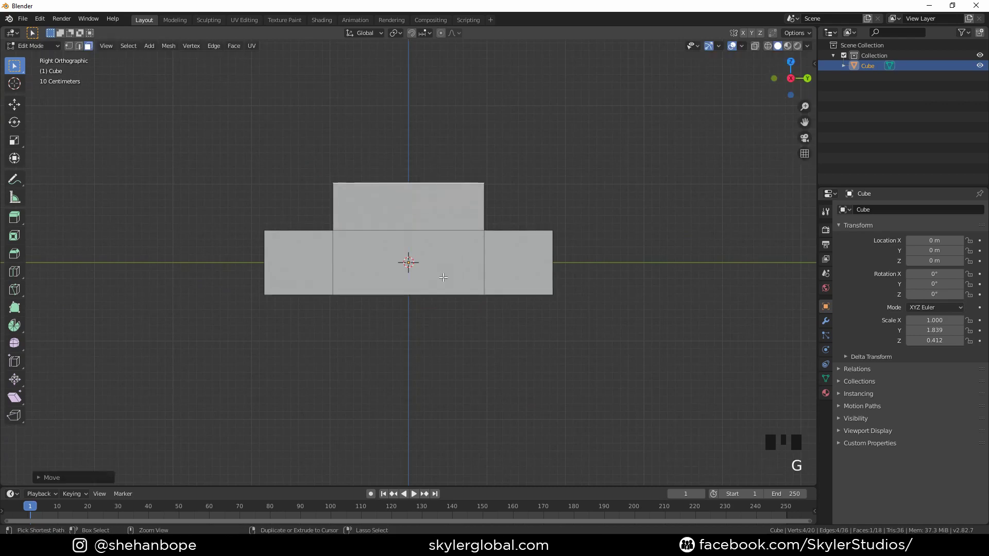
{"action": "key", "text": "s"}
{"action": "left_click", "coordinate": [586, 361]}
- Apply the scale of the car body in Object Mode
{"action": "key", "text": "Tab"}
{"action": "middle_click_drag", "start_coordinate": [585, 360], "coordinate": [381, 323]}
{"action": "key", "text": "ctrl+a"}
{"action": "left_click", "coordinate": [431, 326]}
- Bevel the upper end edges of the hood and the trunk, making the trunk bevel about 0.13 m wide
{"action": "key", "text": "Tab"}
{"action": "key", "text": "2"}
{"action": "left_click", "coordinate": [340, 306]}
{"action": "key", "text": "ctrl+b"}
{"action": "left_click", "coordinate": [382, 323]}
{"action": "key", "text": "ctrl+b"}
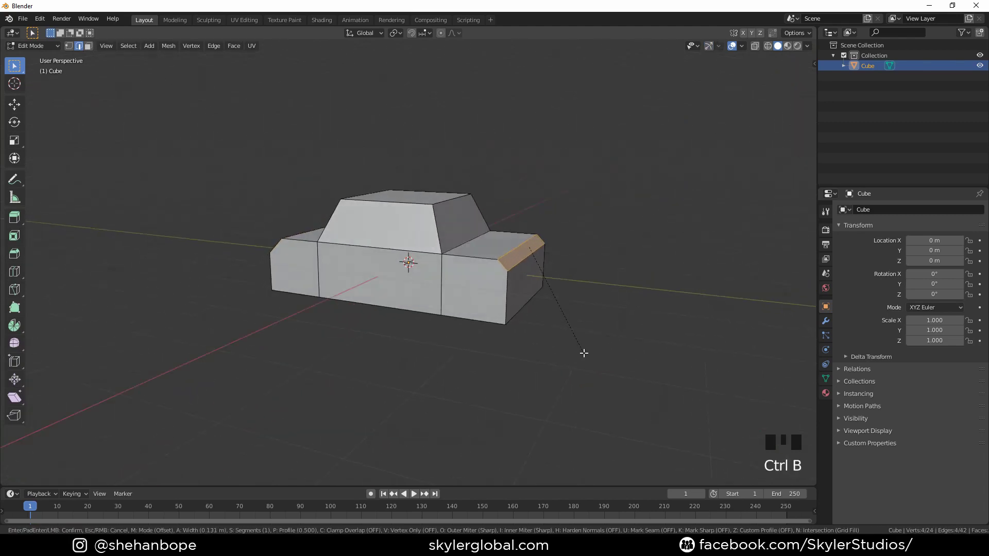
{"action": "left_click", "coordinate": [583, 353]}
- Cut the car body lengthwise through its centre and delete the vertices of the half on the negative X side
{"action": "middle_click_drag", "start_coordinate": [584, 353], "coordinate": [435, 216]}
{"action": "key", "text": "KP_7"}
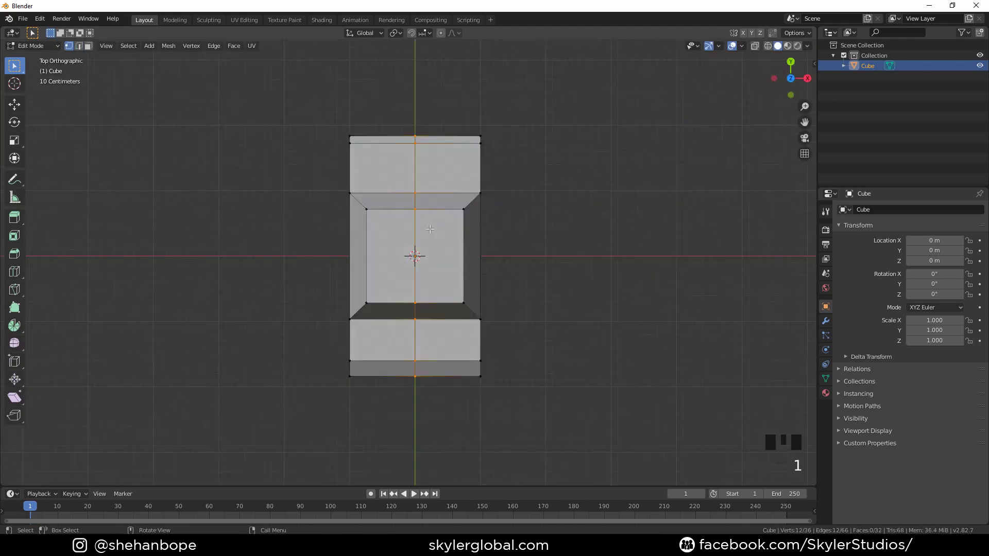
{"action": "key", "text": "alt+z"}
{"action": "left_click", "coordinate": [283, 106]}
{"action": "left_click_drag", "start_coordinate": [282, 83], "coordinate": [397, 407]}
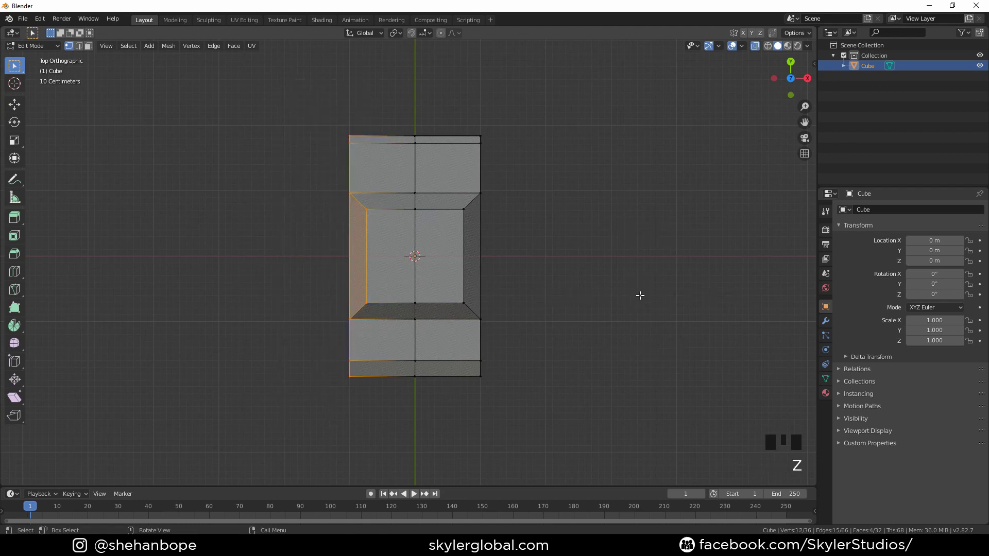
{"action": "key", "text": "x"}
{"action": "left_click", "coordinate": [614, 327]}
- Add a Mirror modifier on the X axis to the half car body
{"action": "middle_click_drag", "start_coordinate": [613, 327], "coordinate": [713, 296]}
{"action": "left_click", "coordinate": [826, 321]}
{"action": "left_click", "coordinate": [871, 209]}
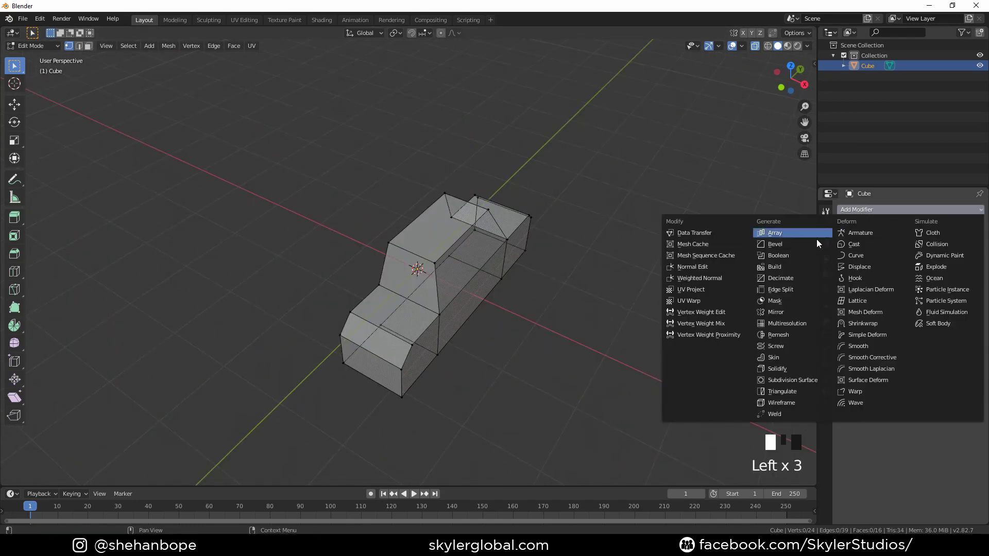
{"action": "left_click", "coordinate": [796, 310]}
{"action": "middle_click_drag", "start_coordinate": [796, 311], "coordinate": [550, 307]}
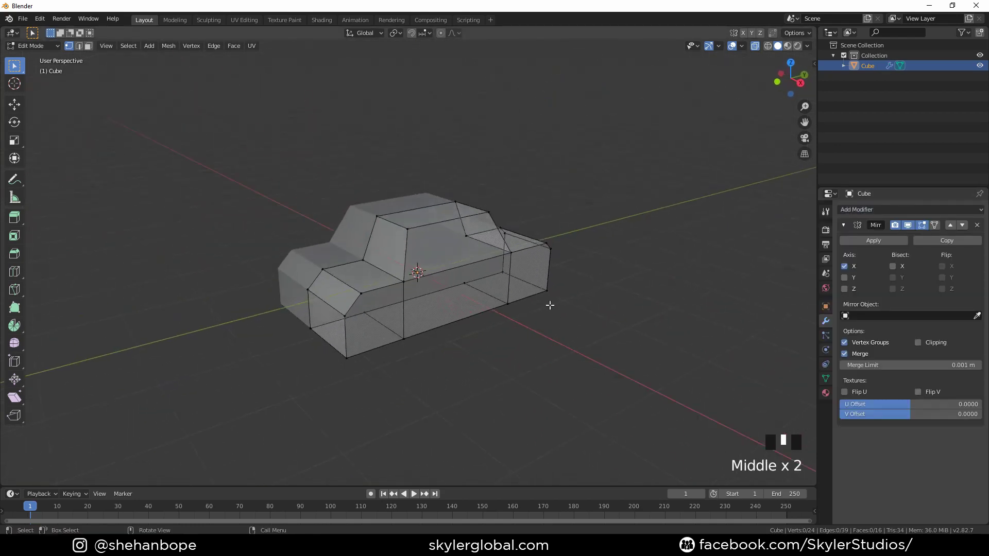
- Add a cylinder with 12 vertices and rotate it 90° around the Y axis
{"action": "key", "text": "shift+a"}
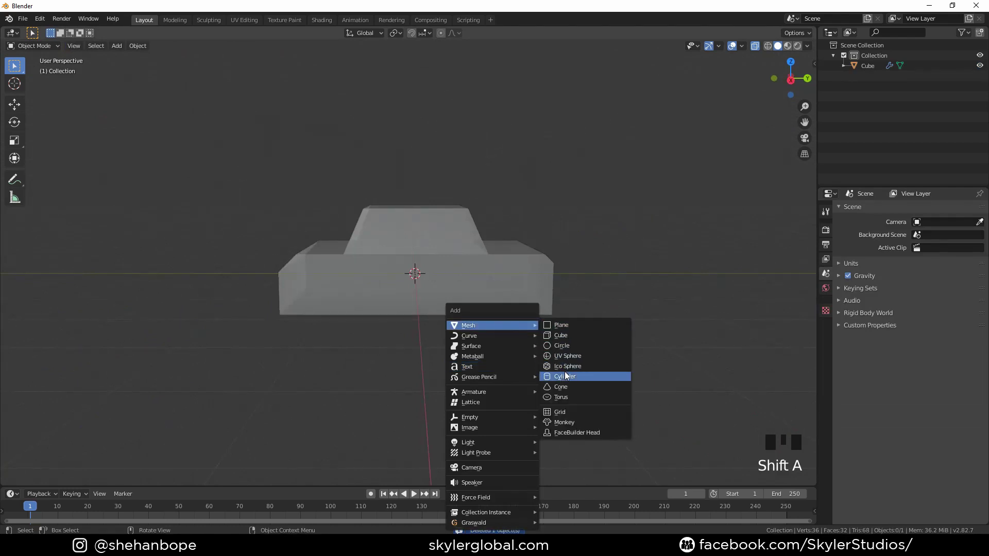
{"action": "left_click", "coordinate": [565, 375]}
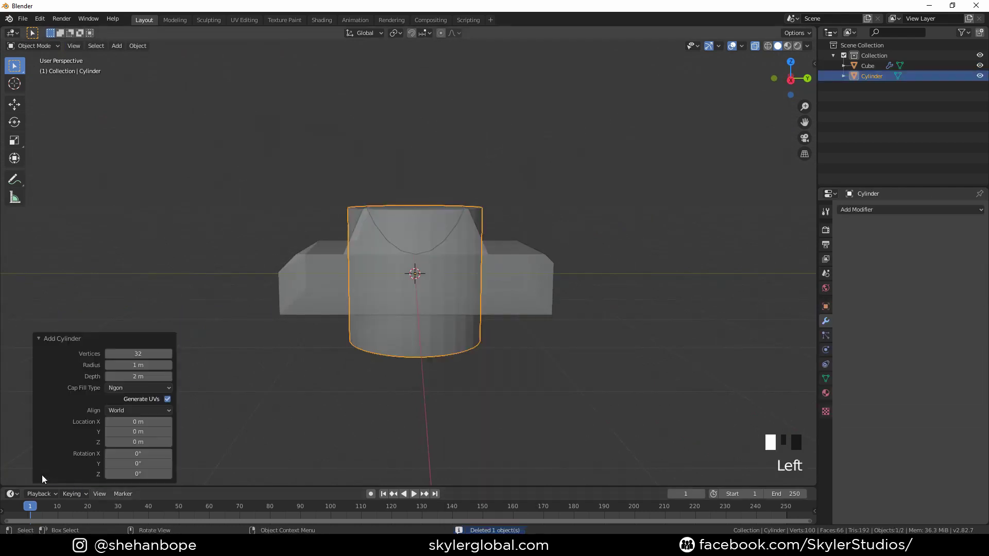
{"action": "middle_click_drag", "start_coordinate": [288, 355], "coordinate": [454, 328]}
{"action": "key", "text": "r"}
{"action": "key", "text": "r"}
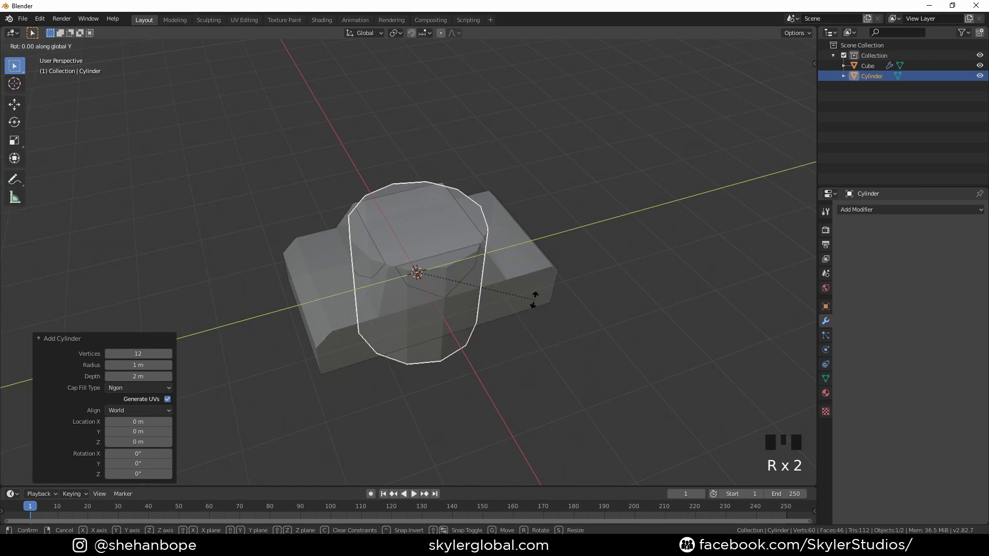
{"action": "type", "text": "90"}
{"action": "key", "text": "Return"}
- Move the cylinder to the car's front corner on the positive X side and scale it to 0.424
{"action": "scroll", "coordinate": [521, 347], "scroll_direction": "down", "scroll_amount": 2}
{"action": "key", "text": "KP_7"}
{"action": "key", "text": "g"}
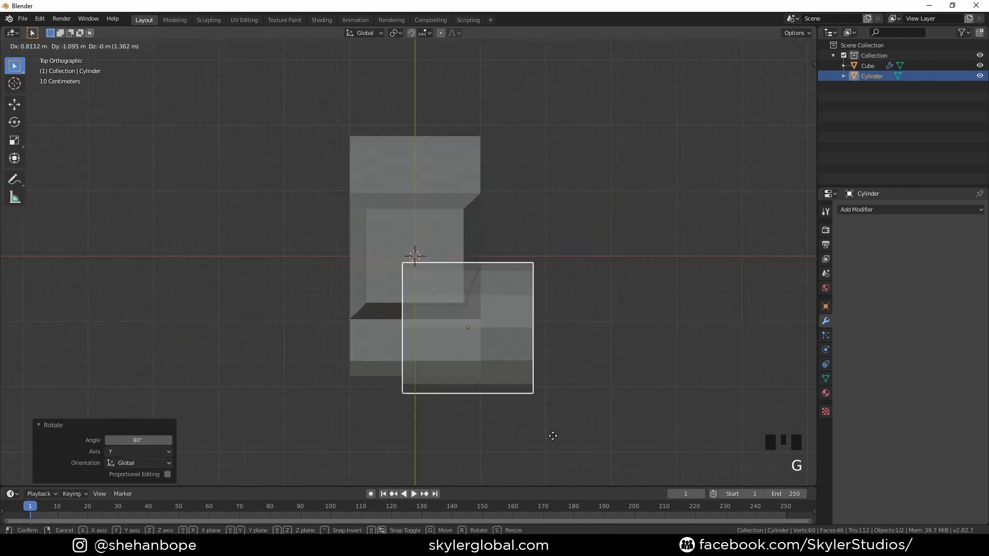
{"action": "left_click", "coordinate": [579, 437]}
{"action": "key", "text": "s"}
{"action": "left_click", "coordinate": [558, 377]}
- Lower the cylinder in side view so its centre sits near the bottom edge of the car body
{"action": "middle_click_drag", "start_coordinate": [558, 378], "coordinate": [462, 290]}
{"action": "key", "text": "KP_3"}
{"action": "scroll", "coordinate": [462, 288], "scroll_direction": "up", "scroll_amount": 4}
{"action": "scroll", "coordinate": [370, 304], "scroll_direction": "down", "scroll_amount": 1}
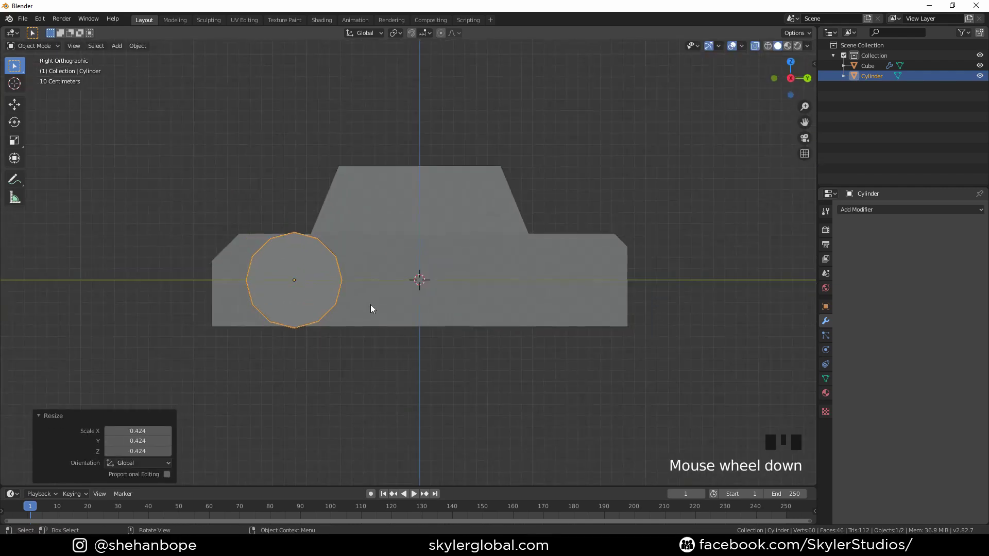
{"action": "key", "text": "g"}
{"action": "left_click", "coordinate": [372, 348]}
- Duplicate the cylinder inside its own mesh and move the copy along Y to the rear wheel position
{"action": "middle_click_drag", "start_coordinate": [372, 347], "coordinate": [483, 314]}
{"action": "key", "text": "KP_3"}
{"action": "key", "text": "Tab"}
{"action": "scroll", "coordinate": [391, 353], "scroll_direction": "down", "scroll_amount": 1}
{"action": "key", "text": "shift+d"}
{"action": "right_click", "coordinate": [593, 355]}
{"action": "key", "text": "g"}
{"action": "key", "text": "y"}
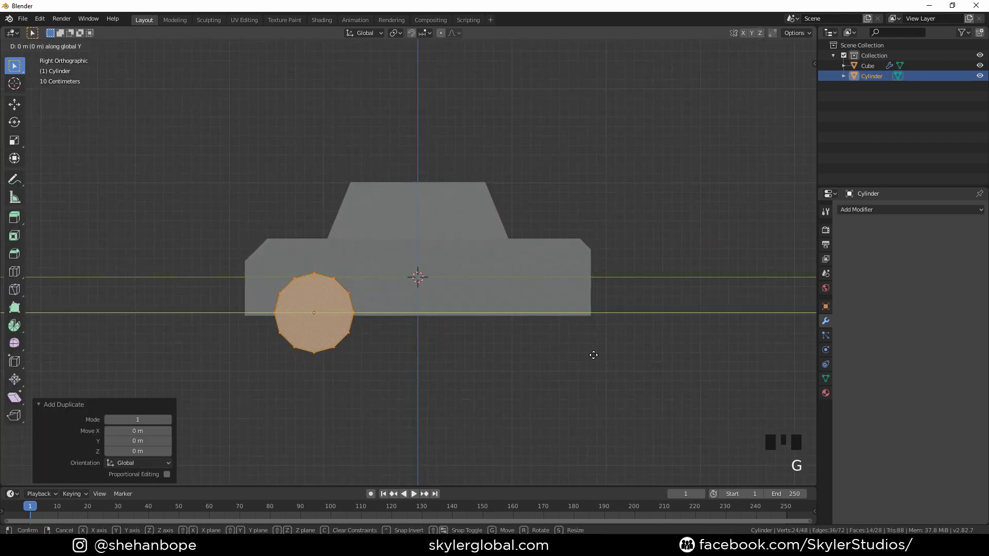
{"action": "left_click", "coordinate": [572, 348]}
{"action": "scroll", "coordinate": [572, 348], "scroll_direction": "down", "scroll_amount": 2}
{"action": "key", "text": "Tab"}
- Cut the wheel wells with a Boolean Difference modifier on the car body using the cylinders, and apply it
{"action": "middle_click_drag", "start_coordinate": [572, 349], "coordinate": [698, 357]}
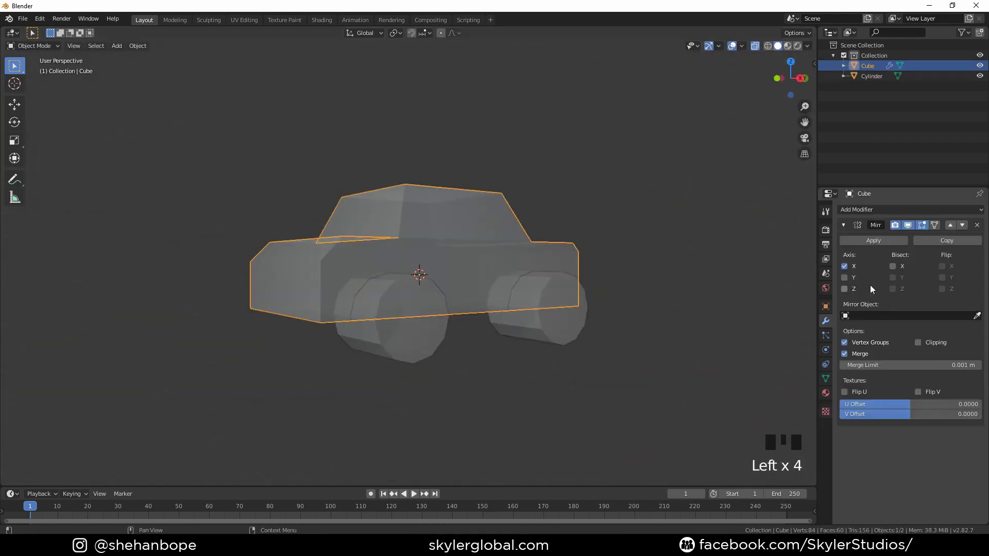
{"action": "left_click", "coordinate": [877, 209]}
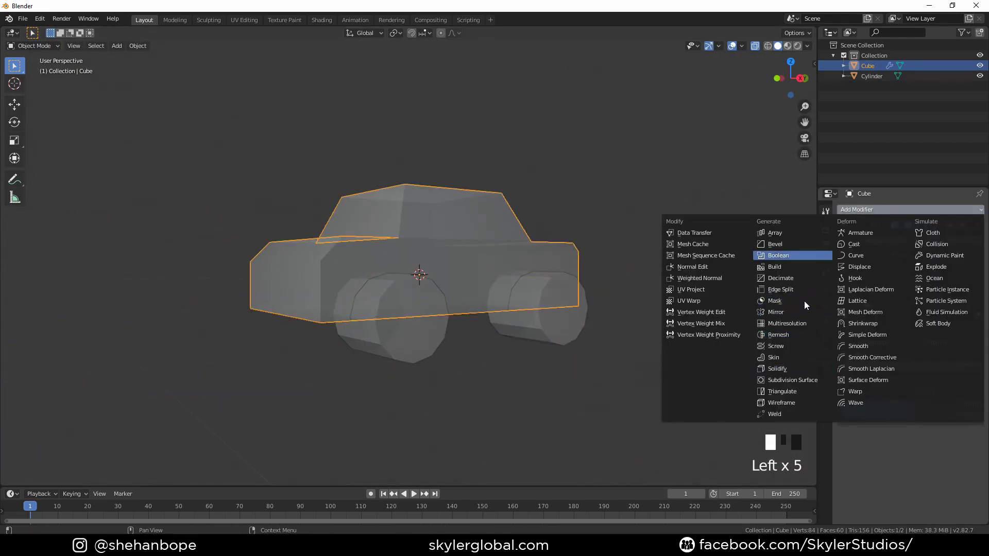
{"action": "left_click", "coordinate": [775, 256]}
{"action": "left_click", "coordinate": [550, 261]}
{"action": "left_click", "coordinate": [550, 261]}
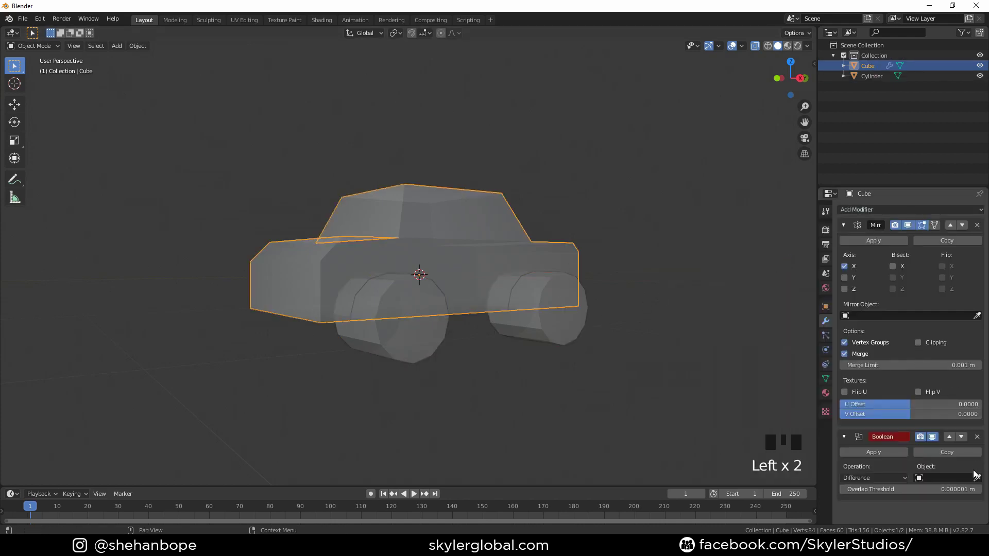
{"action": "left_click", "coordinate": [581, 337]}
{"action": "middle_click_drag", "start_coordinate": [581, 337], "coordinate": [526, 393]}
{"action": "scroll", "coordinate": [477, 419], "scroll_direction": "up", "scroll_amount": 2}
{"action": "middle_click_drag", "start_coordinate": [477, 420], "coordinate": [683, 320]}
{"action": "scroll", "coordinate": [877, 444], "scroll_direction": "down", "scroll_amount": 4}
{"action": "left_click", "coordinate": [874, 452]}
- Scale the wheel cylinders along X to about 0.34 of their width
{"action": "middle_click_drag", "start_coordinate": [754, 429], "coordinate": [581, 360]}
{"action": "scroll", "coordinate": [563, 349], "scroll_direction": "up", "scroll_amount": 1}
{"action": "left_click", "coordinate": [546, 330]}
{"action": "middle_click_drag", "start_coordinate": [546, 330], "coordinate": [609, 348]}
{"action": "key", "text": "s"}
{"action": "key", "text": "x"}
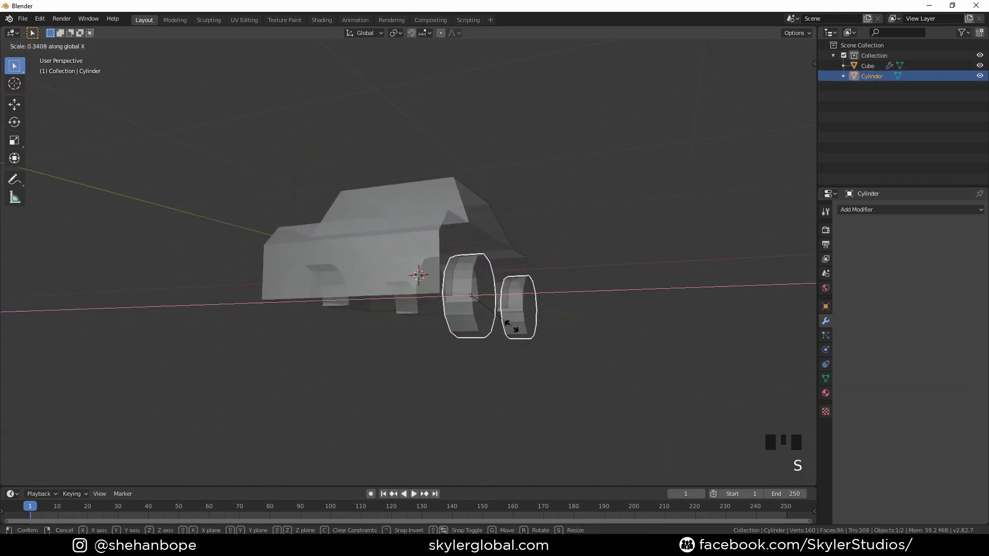
{"action": "left_click", "coordinate": [512, 326]}
{"action": "mouse_move", "coordinate": [531, 346]}
{"action": "middle_mouse_down"}
{"action": "mouse_move", "coordinate": [514, 349]}
{"action": "mouse_move", "coordinate": [537, 346]}
{"action": "middle_mouse_up"}
- Move the wheels -0.23 m along X so they sit inside the wheel wells
{"action": "key", "text": "g"}
{"action": "key", "text": "y"}
{"action": "right_click", "coordinate": [521, 355]}
{"action": "key", "text": "g"}
{"action": "key", "text": "x"}
{"action": "left_click", "coordinate": [501, 354]}
{"action": "key", "text": "KP_1"}
{"action": "key", "text": "ctrl+KP_1"}
{"action": "key", "text": "KP_1"}
{"action": "key", "text": "KP_1"}
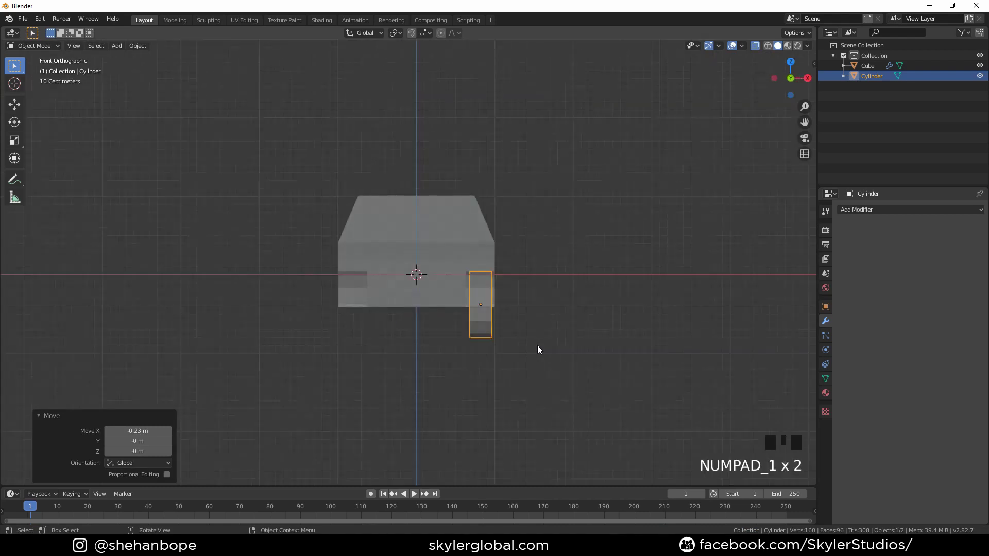
- Shrink both wheel meshes with Shrink/Fatten by about -0.36 to leave a gap inside the wheel wells
{"action": "key", "text": "KP_3"}
{"action": "key", "text": "KP_5"}
{"action": "key", "text": "Tab"}
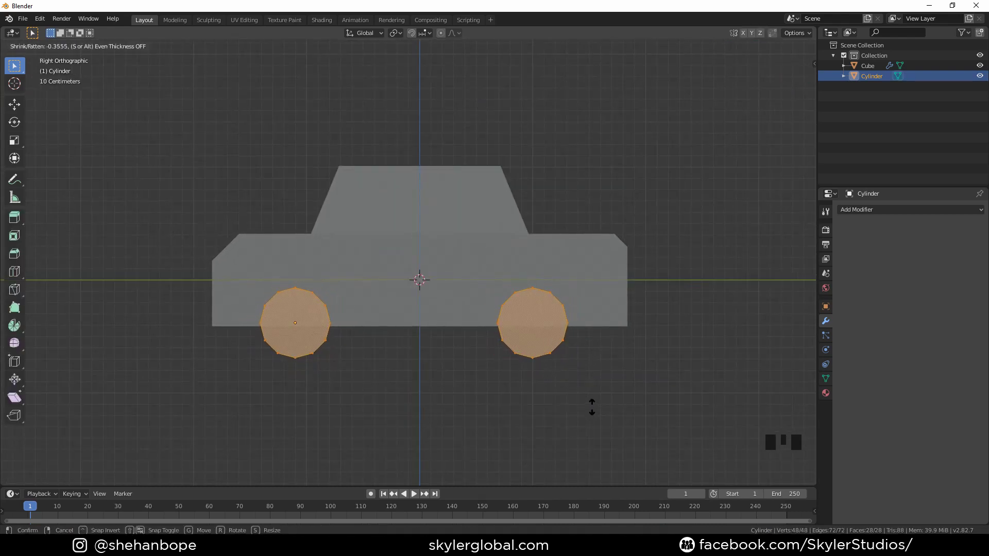
{"action": "left_click", "coordinate": [592, 407]}
- Inset both wheels' outer faces around Individual Origins, scaling them to 0.774, and inset again to form small central hubs
{"action": "middle_click_drag", "start_coordinate": [592, 407], "coordinate": [309, 314]}
{"action": "left_click", "coordinate": [302, 307], "text": "shift"}
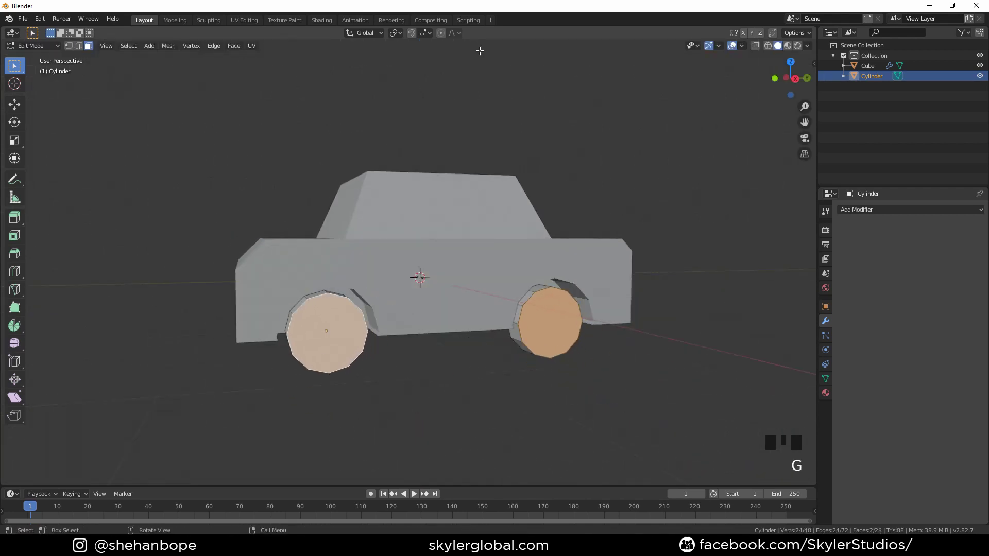
{"action": "left_click", "coordinate": [394, 32]}
{"action": "left_click", "coordinate": [414, 67]}
{"action": "key", "text": "i"}
{"action": "left_click", "coordinate": [624, 414]}
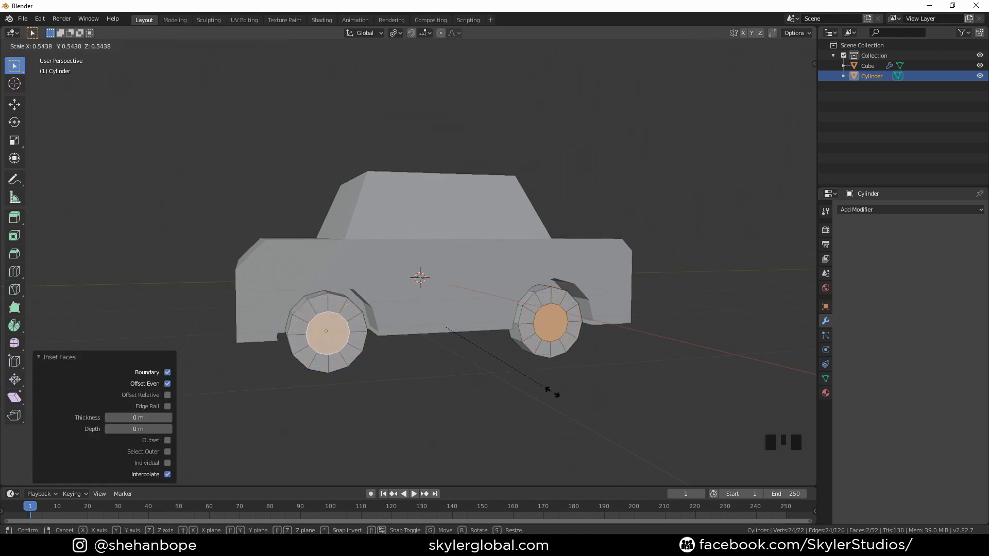
{"action": "left_click", "coordinate": [590, 431]}
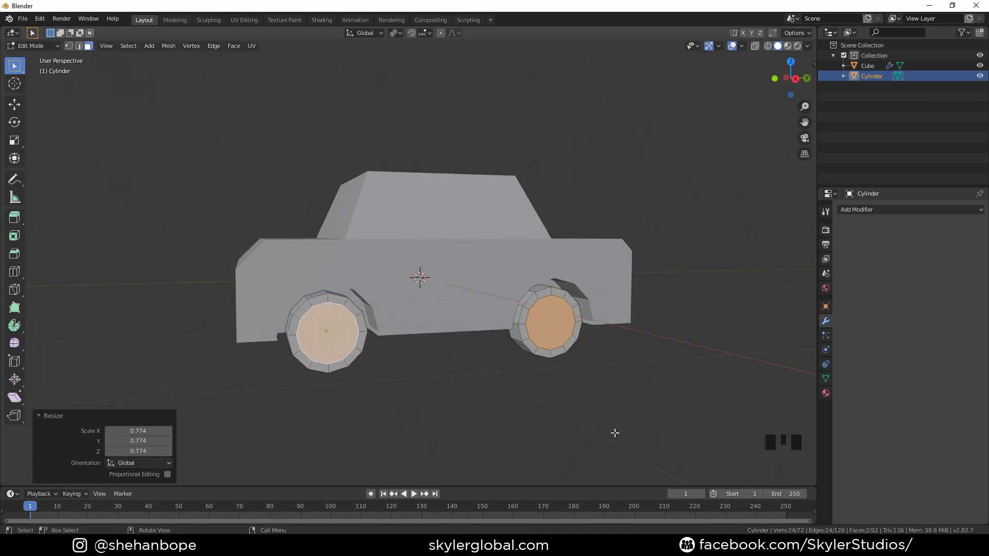
{"action": "left_click", "coordinate": [507, 371]}
- Extrude every other face around the front wheel's hub inward about 0.07 m along X to form rim recesses
{"action": "scroll", "coordinate": [506, 371], "scroll_direction": "up", "scroll_amount": 1}
{"action": "middle_click_drag", "start_coordinate": [468, 406], "coordinate": [530, 382], "text": "shift"}
{"action": "key", "text": "3"}
{"action": "left_click", "coordinate": [386, 301]}
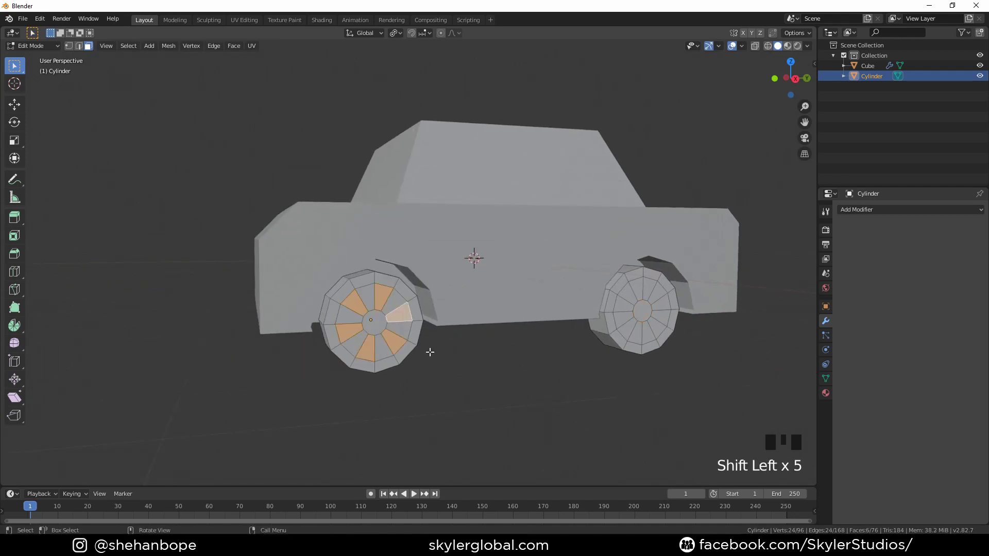
{"action": "middle_click_drag", "start_coordinate": [430, 352], "coordinate": [493, 370]}
{"action": "middle_click_drag", "start_coordinate": [604, 352], "coordinate": [512, 371]}
{"action": "key", "text": "e"}
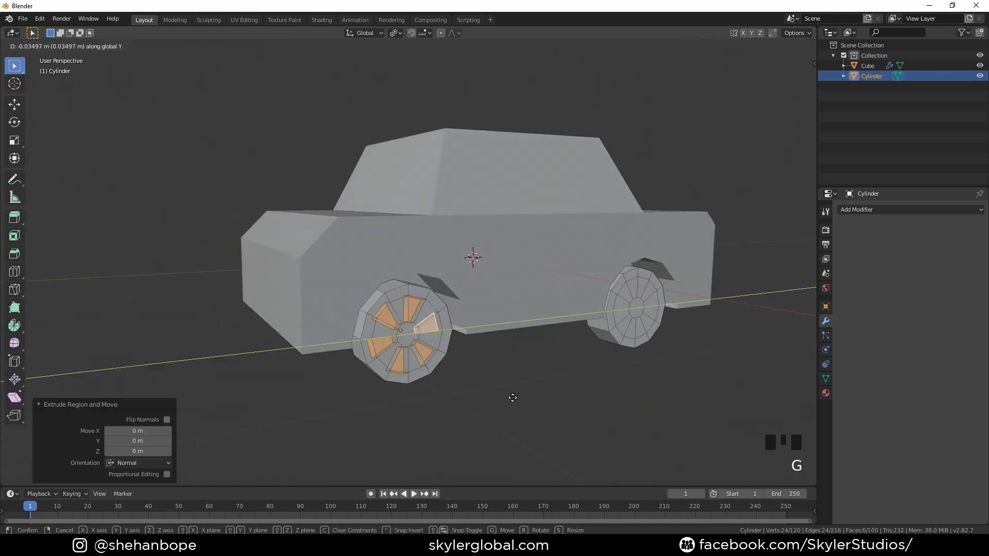
{"action": "key", "text": "g"}
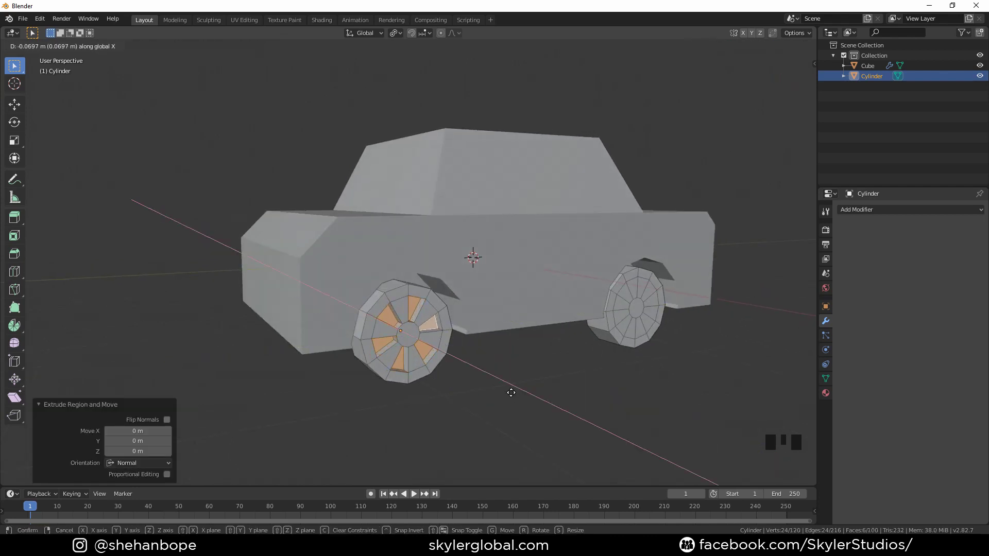
{"action": "left_click", "coordinate": [511, 393]}
- Delete the entire rear wheel without recesses from the wheel mesh
{"action": "middle_click_drag", "start_coordinate": [511, 393], "coordinate": [543, 351]}
{"action": "scroll", "coordinate": [504, 373], "scroll_direction": "up", "scroll_amount": 1}
{"action": "key", "text": "Tab"}
{"action": "scroll", "coordinate": [543, 352], "scroll_direction": "down", "scroll_amount": 2}
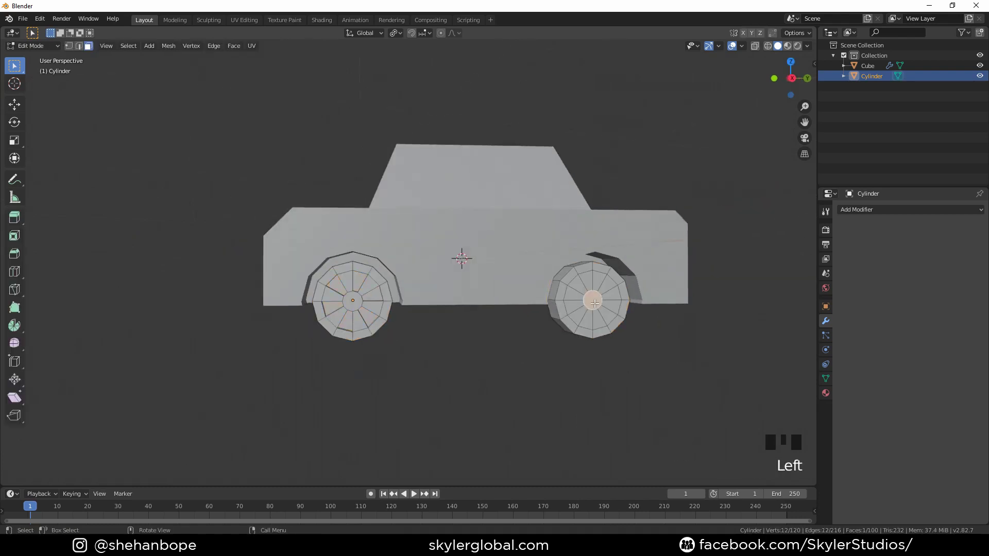
{"action": "key", "text": "l"}
{"action": "key", "text": "p"}
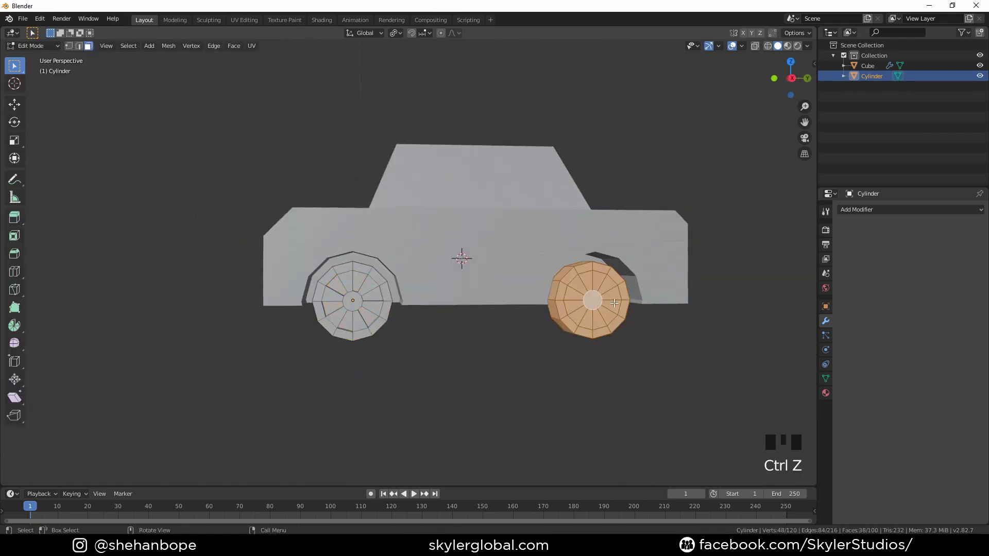
{"action": "key", "text": "x"}
{"action": "left_click", "coordinate": [609, 304]}
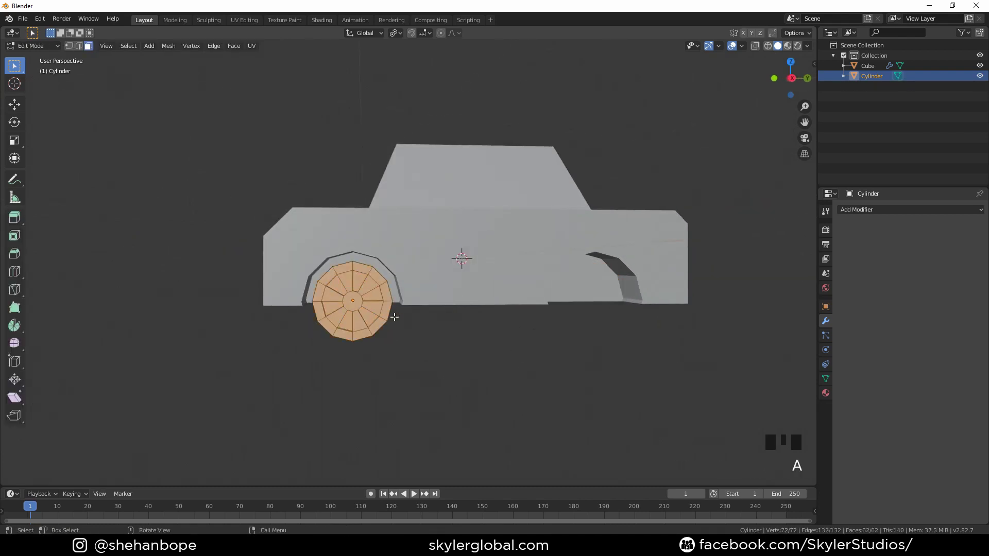
- Duplicate the front wheel mesh and move the copy 2 m along Y into the rear wheel well
{"action": "key", "text": "KP_3"}
{"action": "key", "text": "shift+d"}
{"action": "key", "text": "g"}
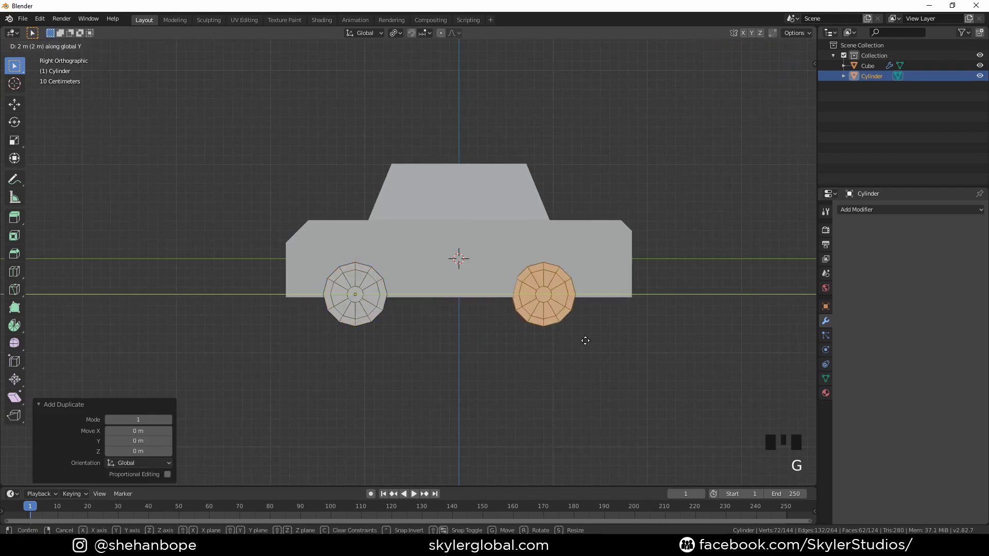
{"action": "left_click", "coordinate": [585, 341]}
{"action": "middle_click_drag", "start_coordinate": [580, 342], "coordinate": [484, 242]}
- Add a Mirror modifier to the wheel object and set its origin to the 3D cursor
{"action": "key", "text": "Tab"}
{"action": "left_click", "coordinate": [876, 209]}
{"action": "left_click", "coordinate": [777, 313]}
{"action": "middle_click_drag", "start_coordinate": [567, 340], "coordinate": [563, 294]}
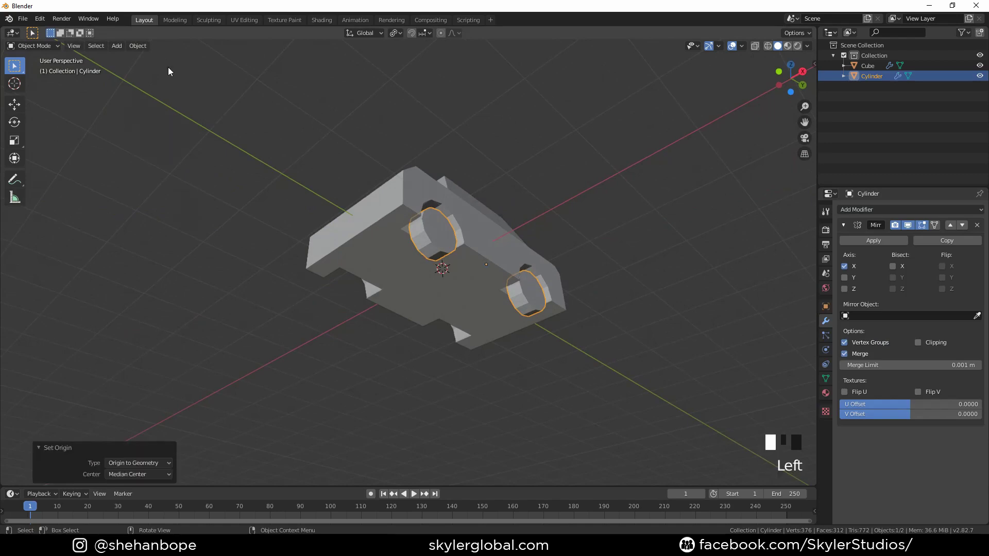
{"action": "left_click", "coordinate": [138, 45]}
{"action": "mouse_move", "coordinate": [170, 68]}
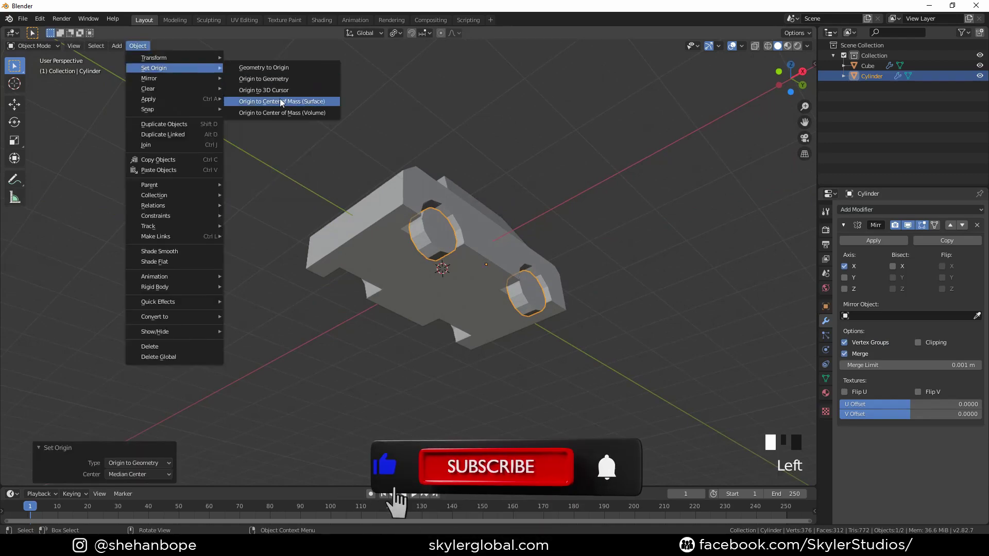
{"action": "left_click", "coordinate": [264, 90]}
{"action": "middle_click_drag", "start_coordinate": [288, 103], "coordinate": [340, 124]}
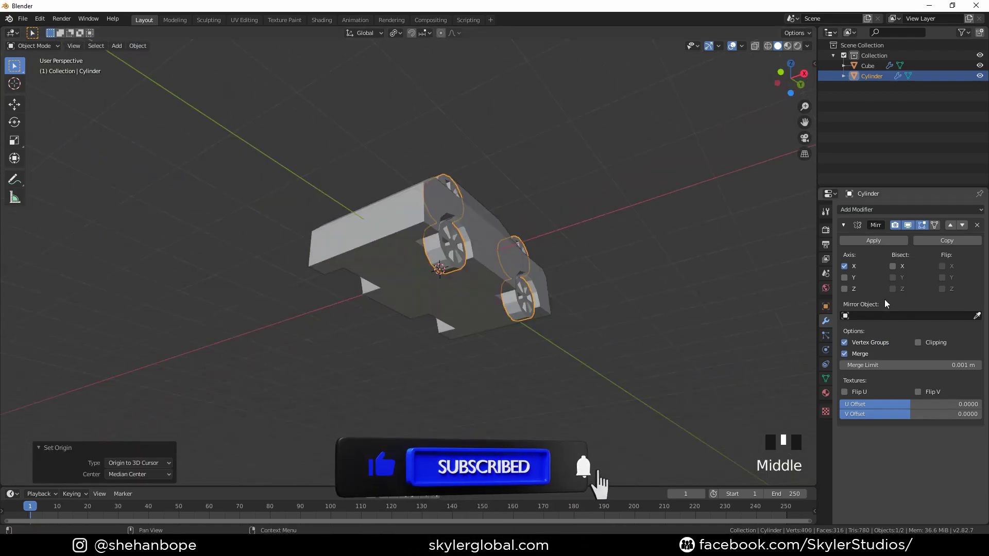
- Set the wheels' Mirror modifier to the Z axis only, with X and Y off
{"action": "left_click", "coordinate": [845, 279]}
{"action": "left_click", "coordinate": [845, 279]}
{"action": "left_click", "coordinate": [845, 289]}
{"action": "left_click", "coordinate": [845, 267]}
{"action": "middle_click_drag", "start_coordinate": [670, 288], "coordinate": [519, 304]}
- Duplicate the car body's lower front face and move the copy forward along Y, off the nose
{"action": "left_click", "coordinate": [412, 231]}
{"action": "middle_click_drag", "start_coordinate": [363, 221], "coordinate": [458, 247]}
{"action": "key", "text": "Tab"}
{"action": "left_click", "coordinate": [460, 320]}
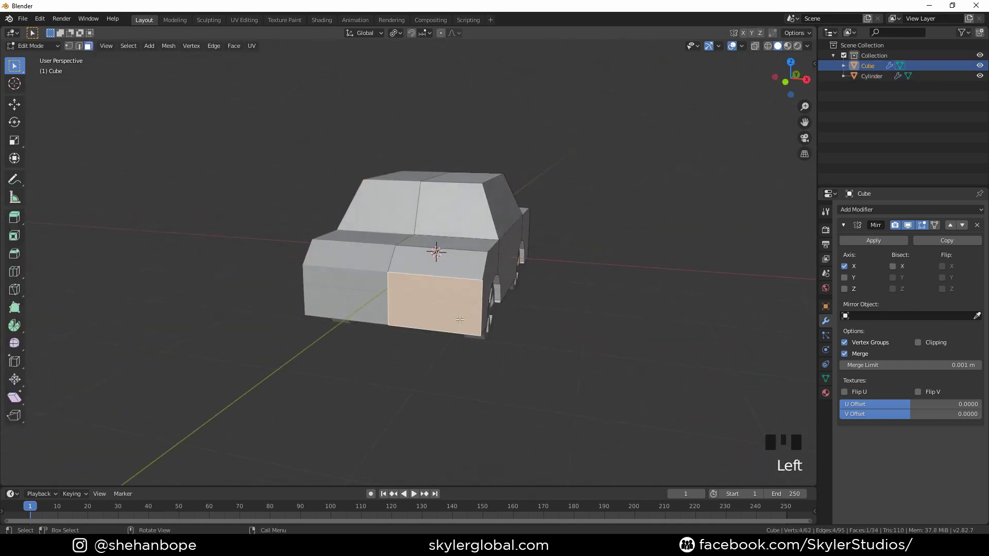
{"action": "scroll", "coordinate": [499, 343], "scroll_direction": "up", "scroll_amount": 1}
{"action": "key", "text": "shift+d"}
{"action": "right_click", "coordinate": [486, 362]}
{"action": "middle_click_drag", "start_coordinate": [554, 332], "coordinate": [512, 364]}
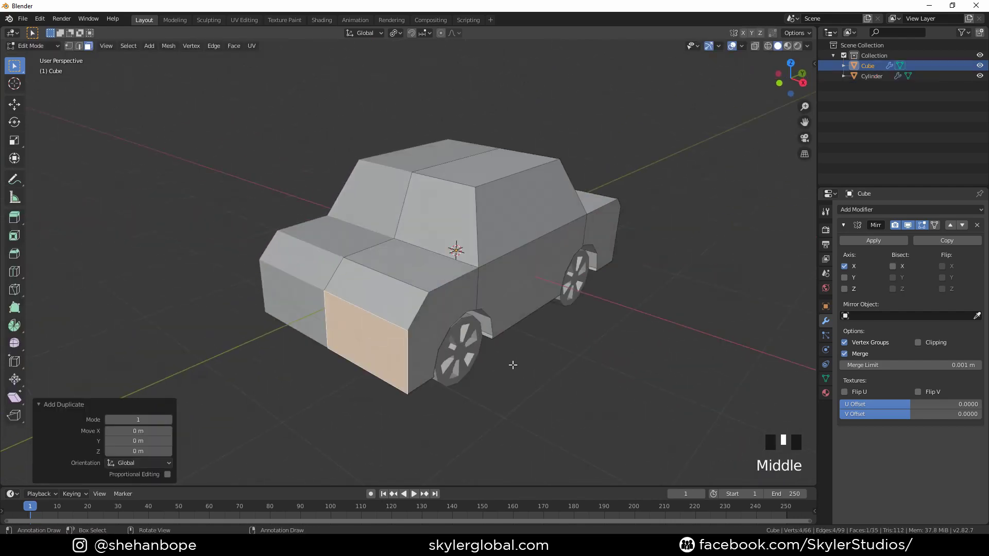
{"action": "key", "text": "g"}
{"action": "key", "text": "y"}
{"action": "left_click", "coordinate": [504, 366]}
{"action": "middle_click_drag", "start_coordinate": [428, 356], "coordinate": [468, 324]}
- Lower the duplicated front face's top edge to leave a thin bumper strip along the bottom
{"action": "left_click", "coordinate": [423, 261]}
{"action": "key", "text": "2"}
{"action": "left_click", "coordinate": [423, 260]}
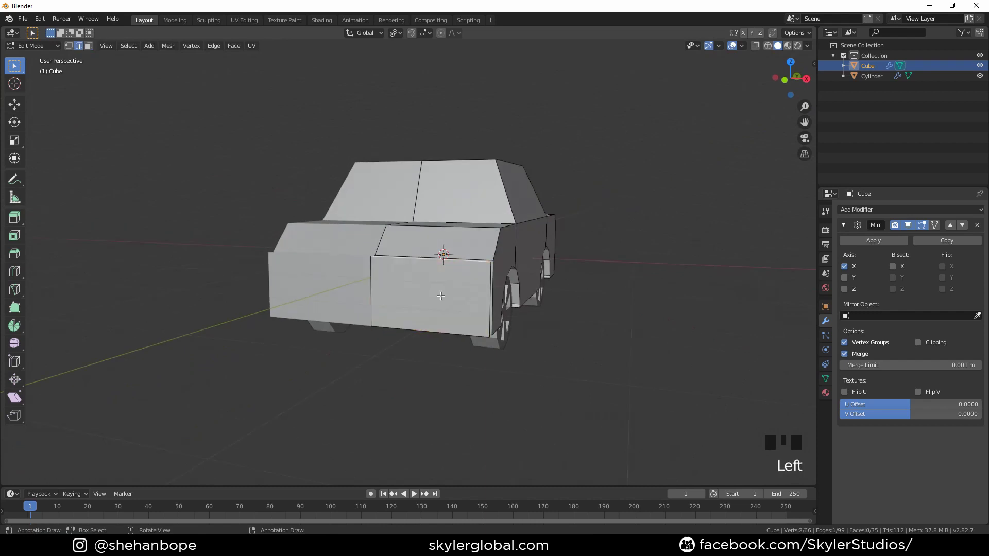
- With mirror clipping enabled, duplicate the bumper strip and move it -0.651 m in X and 0.208 m in Z as a number plate
{"action": "key", "text": "shift+d"}
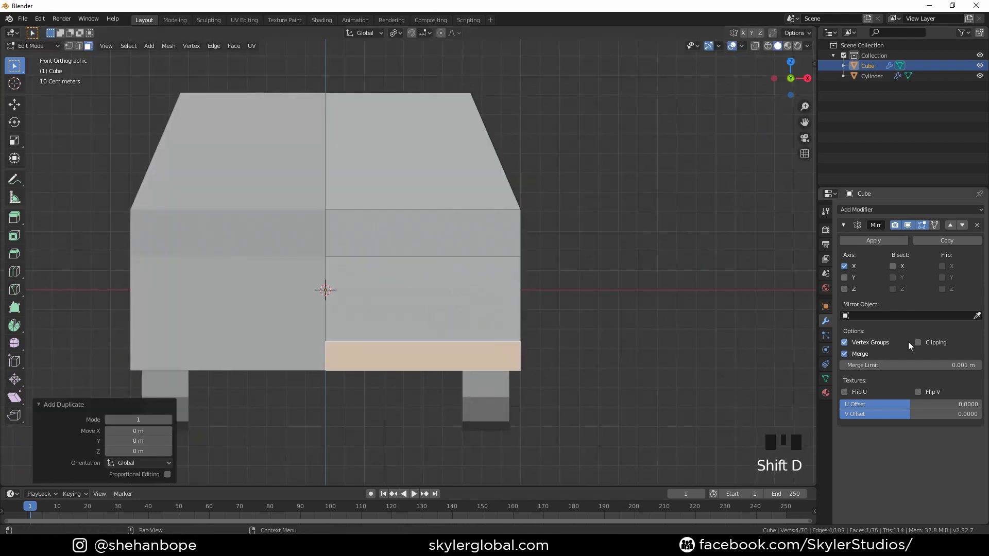
{"action": "scroll", "coordinate": [469, 351], "scroll_direction": "up", "scroll_amount": 2}
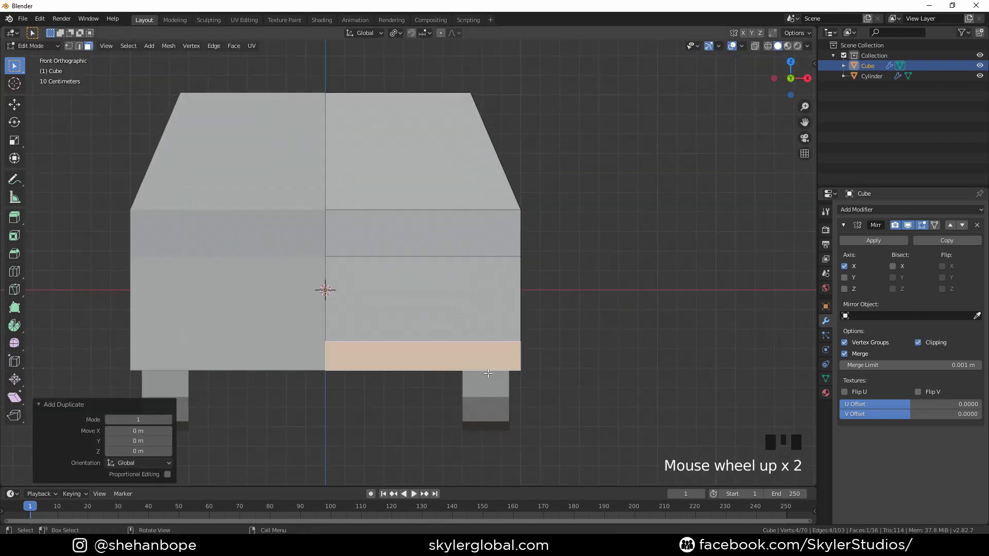
{"action": "left_click", "coordinate": [353, 330]}
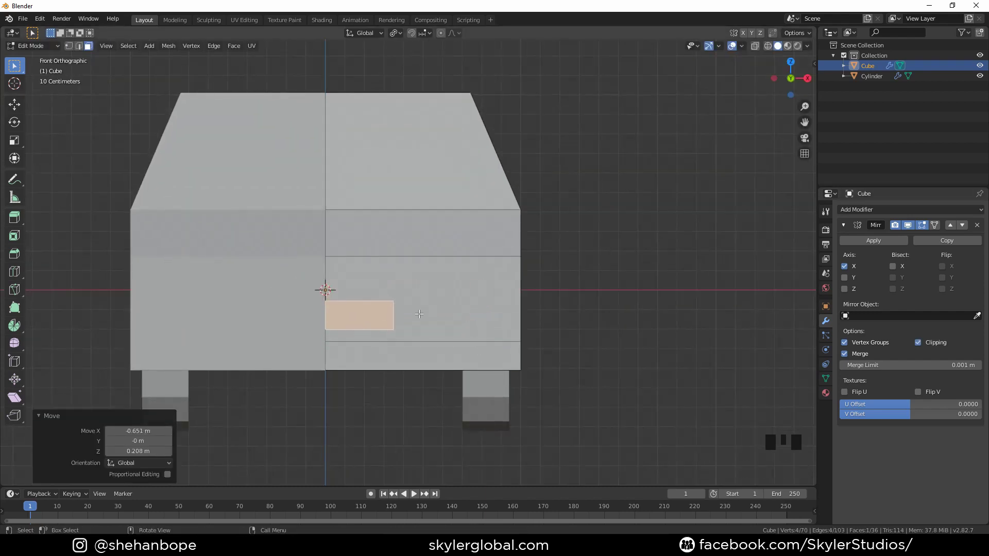
- Duplicate the number plate face and move it up and outward, stretching it from the centreline past the car's side
{"action": "middle_click_drag", "start_coordinate": [352, 330], "coordinate": [446, 361]}
{"action": "right_click", "coordinate": [443, 360]}
{"action": "key", "text": "KP_1"}
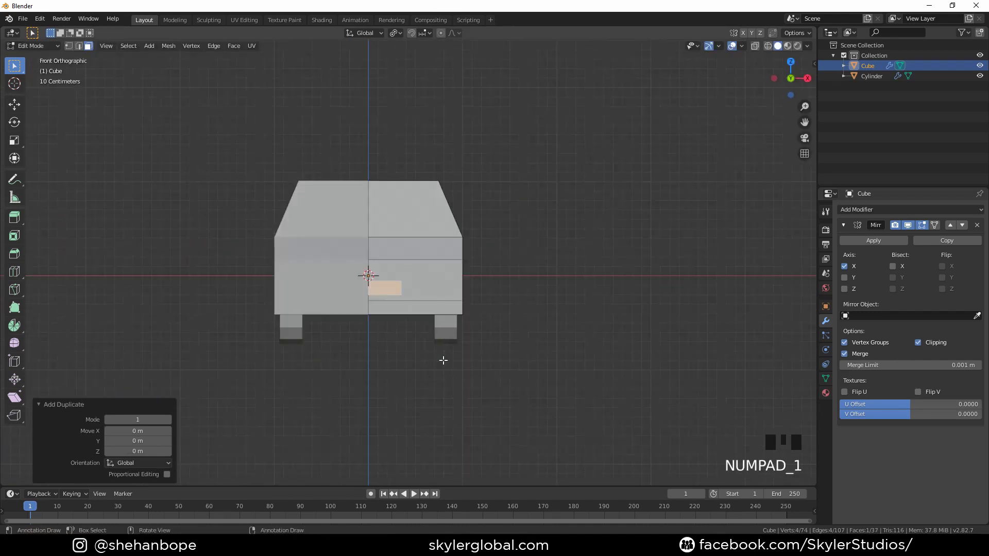
{"action": "scroll", "coordinate": [448, 364], "scroll_direction": "up", "scroll_amount": 2}
{"action": "key", "text": "g"}
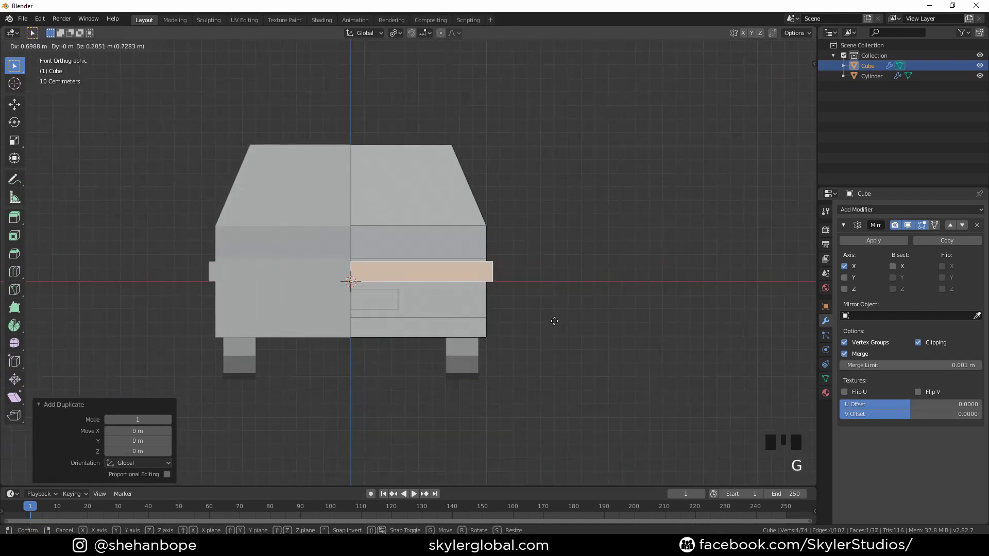
{"action": "left_click", "coordinate": [559, 289]}
{"action": "middle_click_drag", "start_coordinate": [558, 289], "coordinate": [458, 321]}
- Turn clipping off, move the upper strip's inner edge 0.818 m along X to form a headlight, and turn clipping back on
{"action": "left_click", "coordinate": [918, 342]}
{"action": "middle_click_drag", "start_coordinate": [344, 353], "coordinate": [351, 353]}
{"action": "key", "text": "2"}
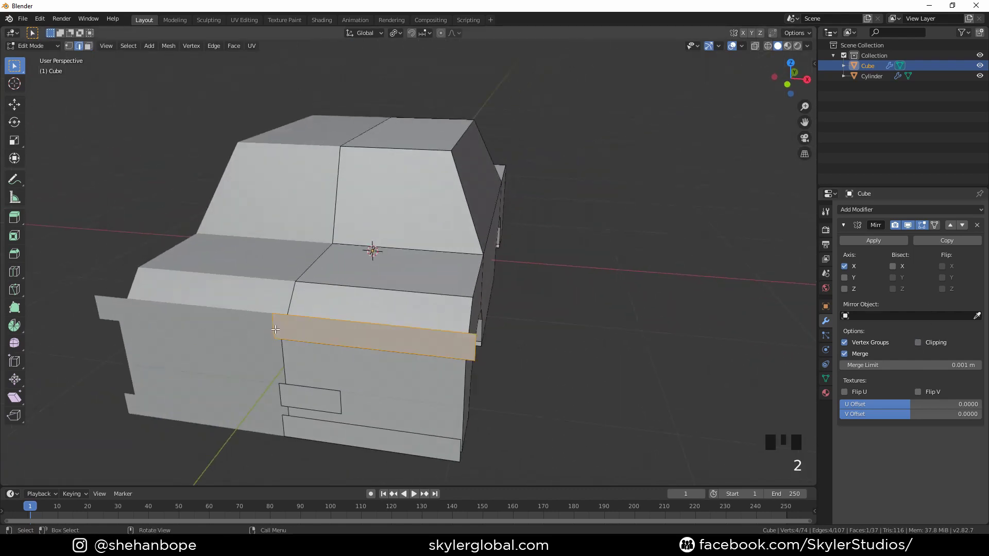
{"action": "right_click", "coordinate": [346, 363]}
{"action": "key", "text": "g"}
{"action": "key", "text": "x"}
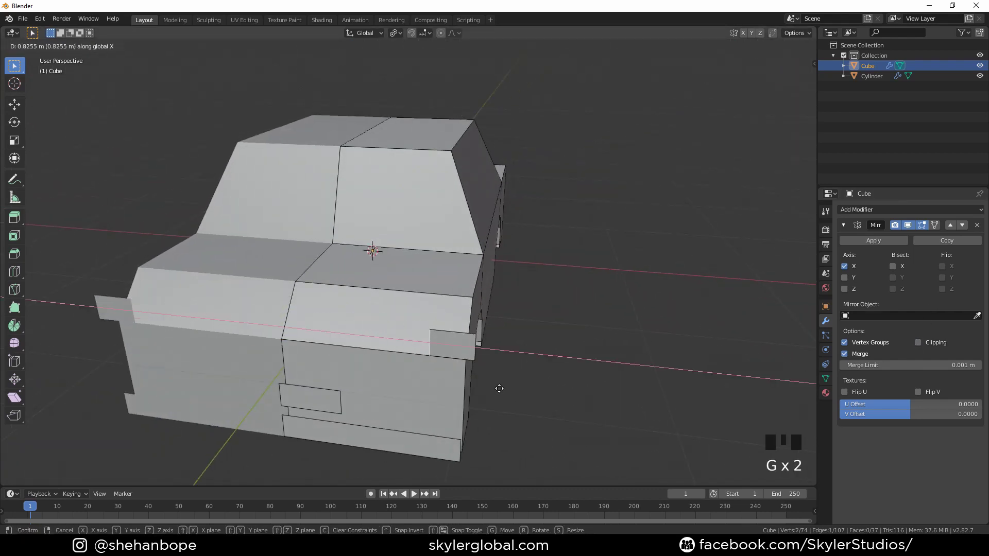
{"action": "left_click", "coordinate": [501, 388]}
{"action": "middle_click_drag", "start_coordinate": [500, 389], "coordinate": [893, 330]}
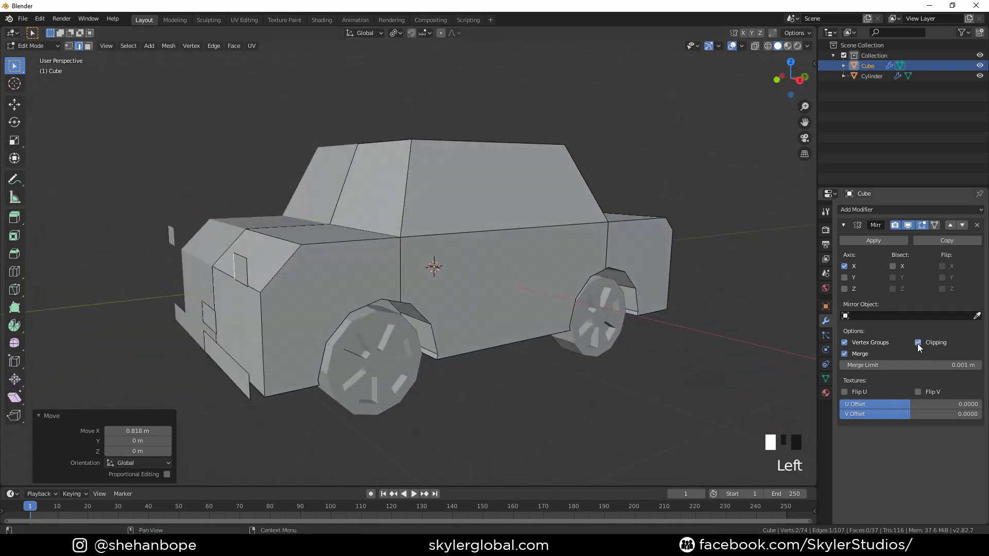
- Extrude the headlight's inner edge and move it -0.0963 m along X to add a narrow second light face
{"action": "middle_click_drag", "start_coordinate": [644, 330], "coordinate": [508, 310]}
{"action": "key", "text": "e"}
{"action": "right_click", "coordinate": [530, 373]}
{"action": "key", "text": "g"}
{"action": "key", "text": "x"}
{"action": "left_click", "coordinate": [511, 372]}
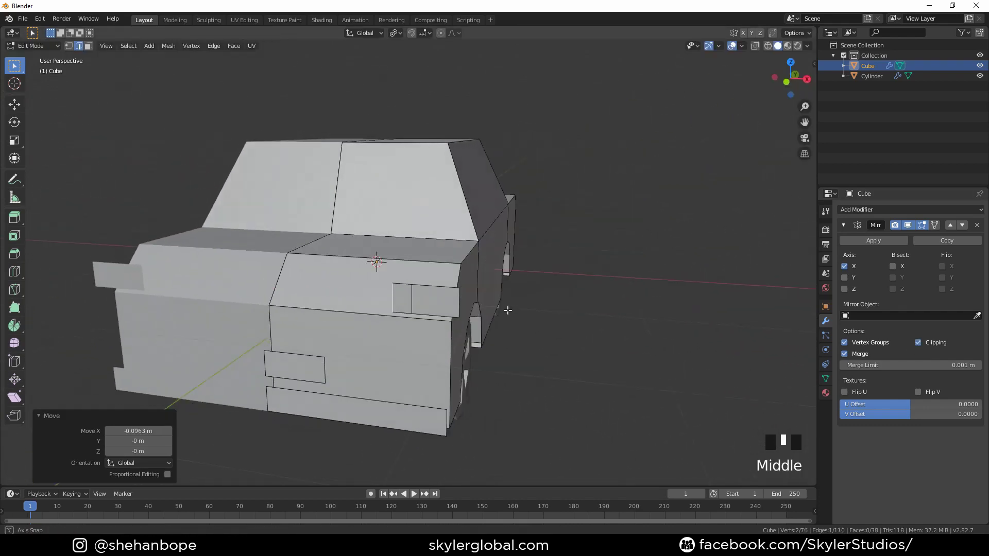
- Duplicate the outer headlight face and move the copy 0.942 m in Y and 0.144 m in Z to the windscreen base
{"action": "key", "text": "3"}
{"action": "left_click", "coordinate": [446, 296]}
{"action": "middle_click_drag", "start_coordinate": [446, 295], "coordinate": [497, 318]}
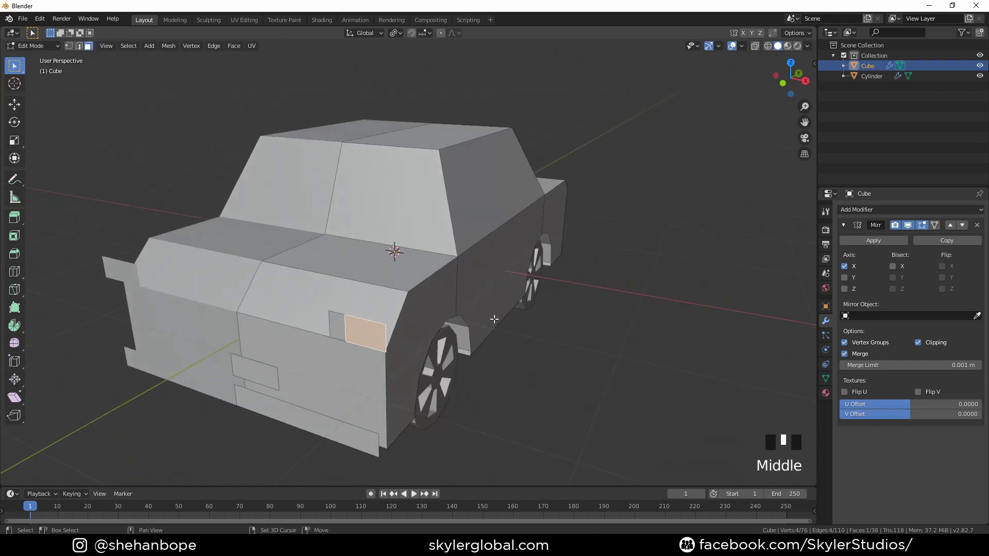
{"action": "key", "text": "shift+d"}
{"action": "key", "text": "KP_3"}
{"action": "key", "text": "g"}
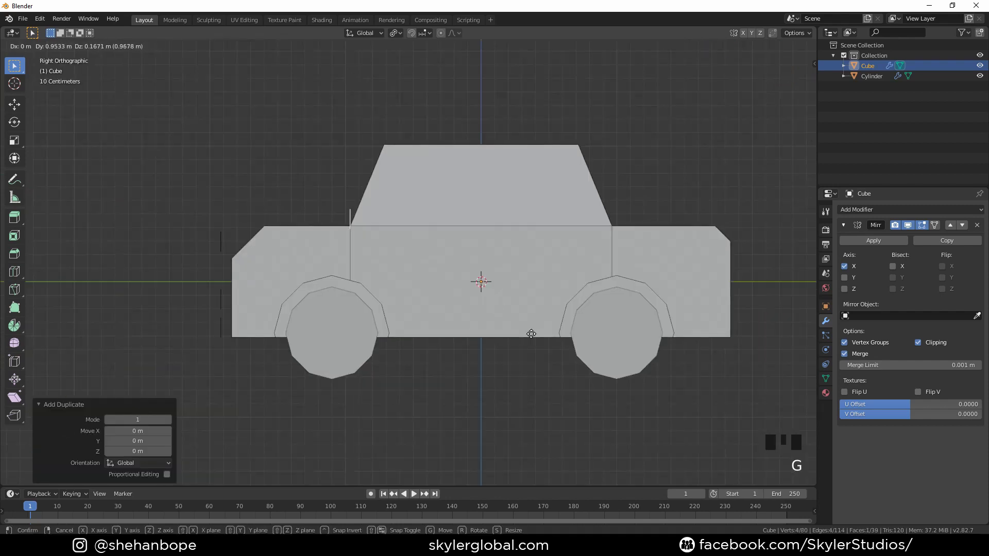
{"action": "left_click", "coordinate": [529, 336]}
{"action": "middle_click_drag", "start_coordinate": [504, 342], "coordinate": [452, 236]}
- Move the side mirror face 0.182 m in X and 0.0494 m in Z so it sits outside the body
{"action": "key", "text": "KP_1"}
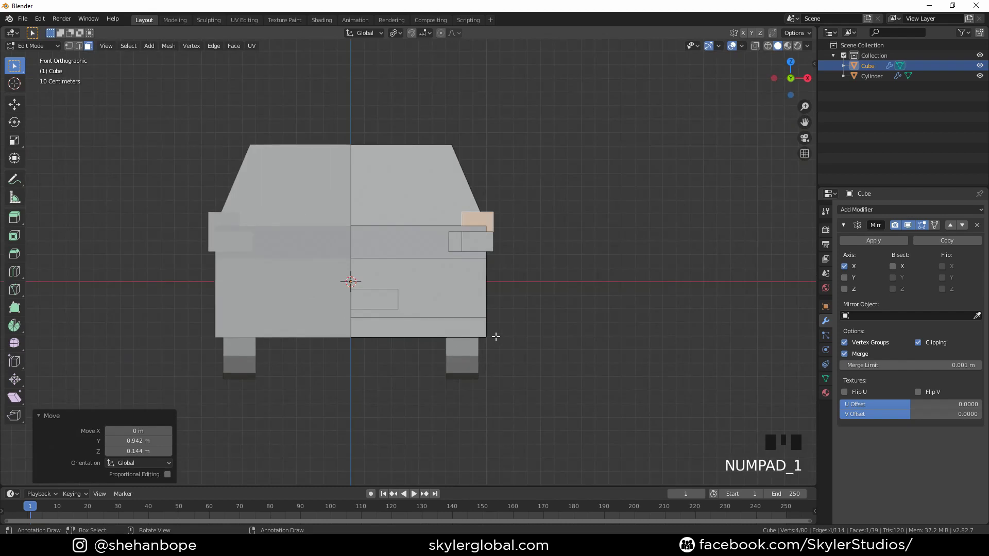
{"action": "key", "text": "g"}
{"action": "left_click", "coordinate": [521, 329]}
{"action": "middle_click_drag", "start_coordinate": [521, 330], "coordinate": [516, 312]}
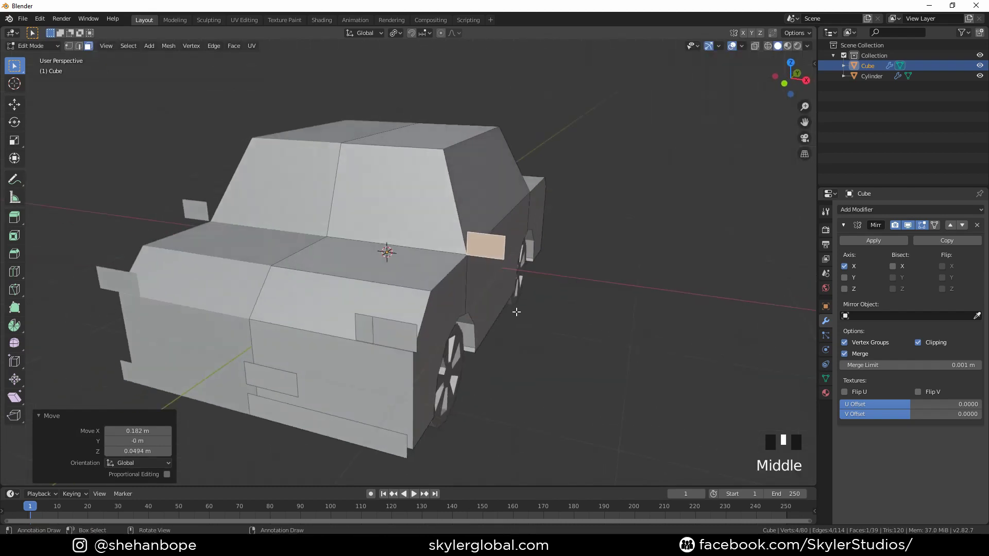
- Extrude the side mirror, headlight, number plate and bumper faces together along Y to give them thickness
{"action": "scroll", "coordinate": [511, 330], "scroll_direction": "down", "scroll_amount": 2}
{"action": "left_click", "coordinate": [383, 315], "text": "shift"}
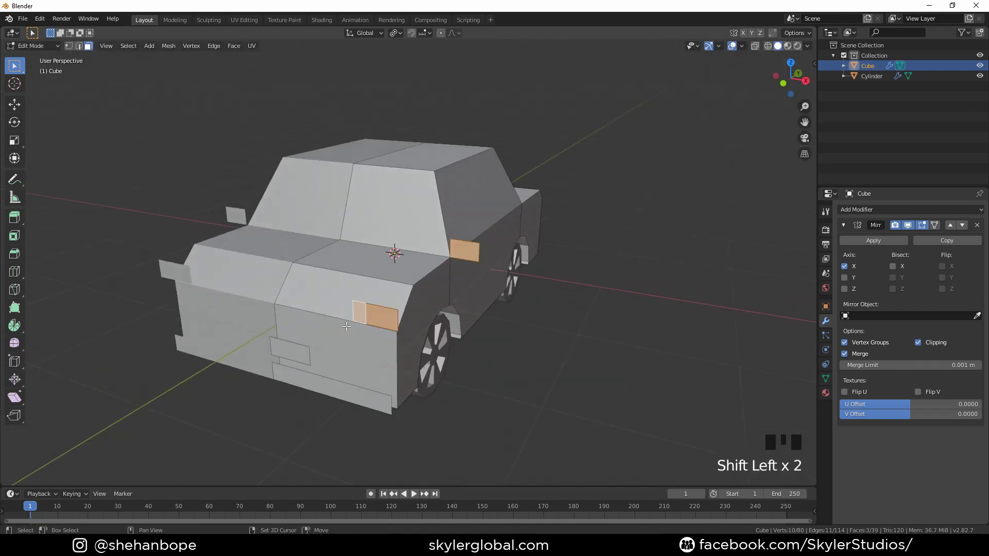
{"action": "middle_click_drag", "start_coordinate": [327, 384], "coordinate": [437, 369]}
{"action": "key", "text": "e"}
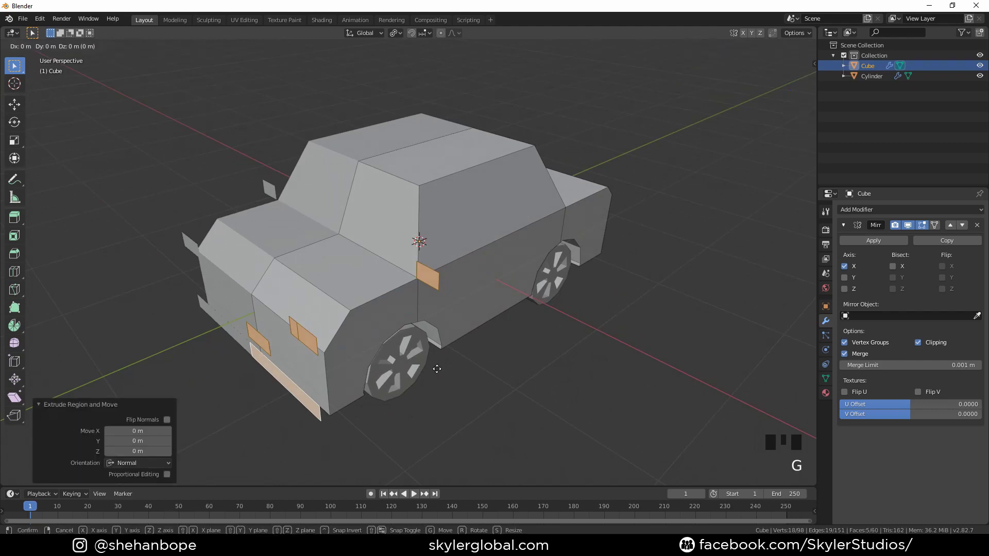
{"action": "left_click", "coordinate": [436, 373]}
{"action": "scroll", "coordinate": [510, 345], "scroll_direction": "up", "scroll_amount": 2}
{"action": "middle_click_drag", "start_coordinate": [436, 373], "coordinate": [466, 307]}
- Select the whole linked headlight block and move it 0.0184 m along Y and about 0.06 m inward along X
{"action": "left_click", "coordinate": [211, 316]}
{"action": "left_click", "coordinate": [167, 280]}
{"action": "mouse_move", "coordinate": [250, 317]}
{"action": "middle_mouse_down"}
{"action": "mouse_move", "coordinate": [219, 315]}
{"action": "mouse_move", "coordinate": [235, 311]}
{"action": "middle_mouse_up"}
{"action": "left_click", "coordinate": [175, 273], "text": "shift"}
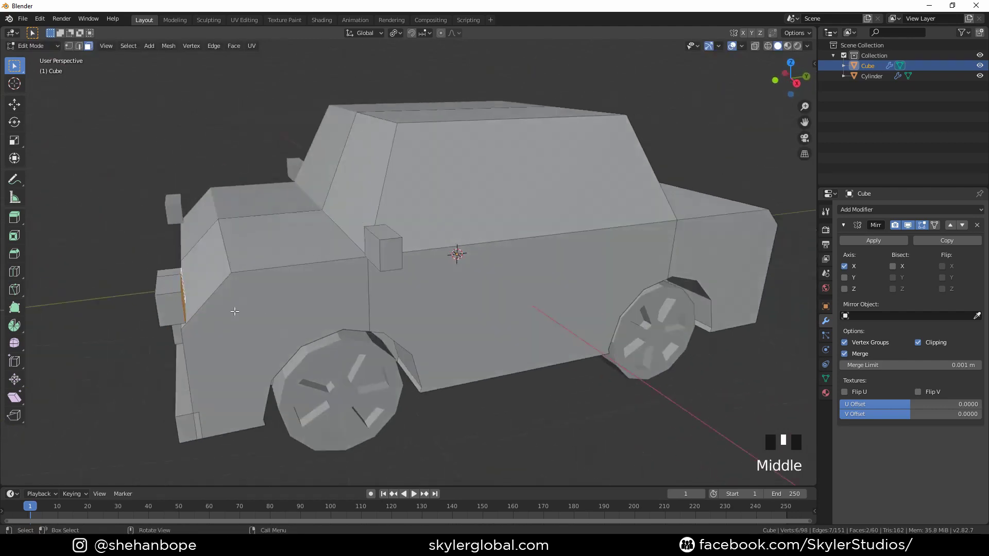
{"action": "key", "text": "l"}
{"action": "left_click", "coordinate": [184, 296]}
{"action": "key", "text": "l"}
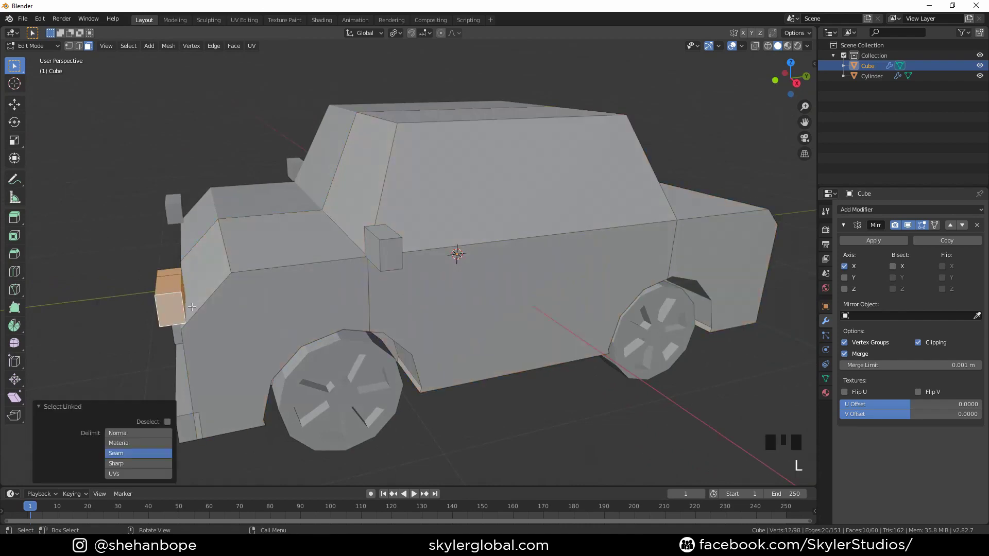
{"action": "key", "text": "KP_3"}
{"action": "key", "text": "g"}
{"action": "left_click", "coordinate": [211, 315]}
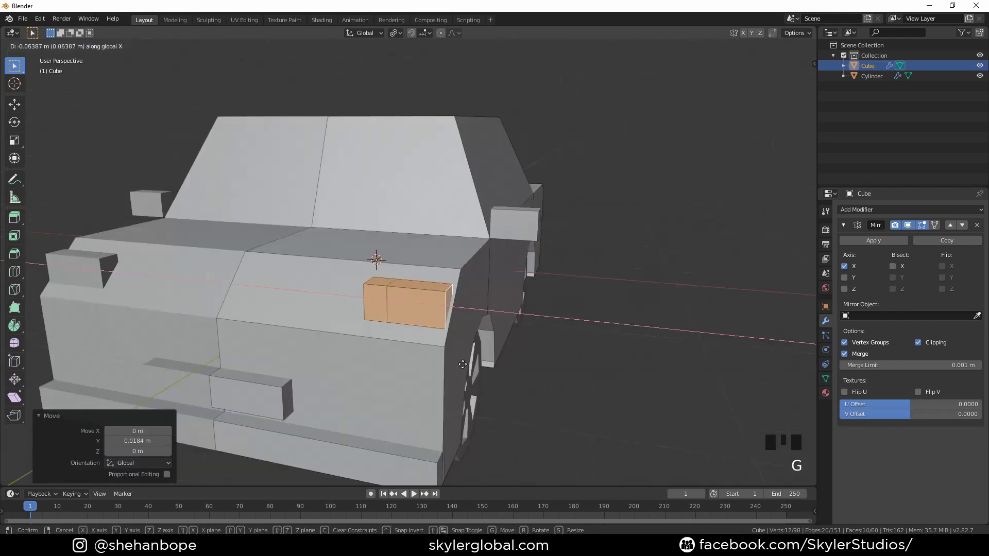
{"action": "left_click", "coordinate": [464, 366]}
{"action": "middle_click_drag", "start_coordinate": [464, 367], "coordinate": [473, 305]}
- Extrude the side mirror's inner side face in place and scale the new face down
{"action": "left_click", "coordinate": [523, 223]}
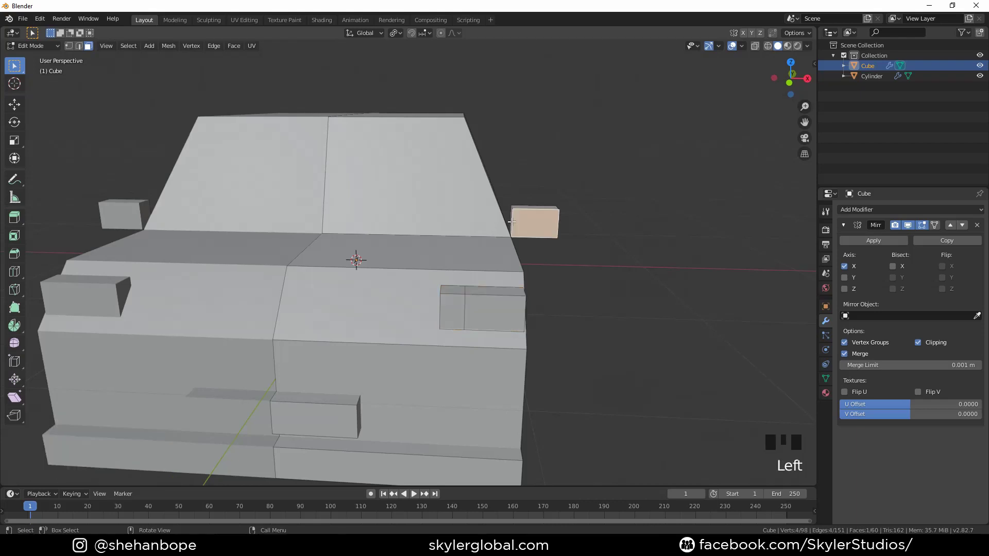
{"action": "middle_click_drag", "start_coordinate": [526, 206], "coordinate": [530, 261]}
{"action": "right_click", "coordinate": [621, 301]}
{"action": "key", "text": "s"}
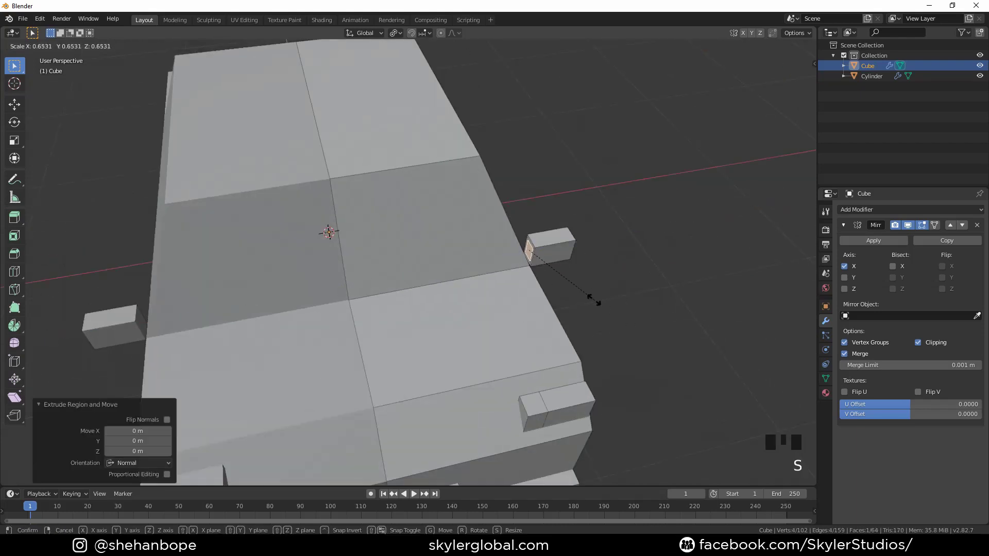
{"action": "left_click", "coordinate": [580, 290]}
{"action": "scroll", "coordinate": [587, 293], "scroll_direction": "up", "scroll_amount": 3}
{"action": "middle_click_drag", "start_coordinate": [594, 296], "coordinate": [411, 293], "text": "shift"}
- Move the shrunken mirror face inward along X and extrude it 0.0715 m toward the body as the mirror's arm
{"action": "key", "text": "g"}
{"action": "key", "text": "y"}
{"action": "right_click", "coordinate": [491, 330]}
{"action": "key", "text": "g"}
{"action": "key", "text": "x"}
{"action": "left_click", "coordinate": [476, 333]}
{"action": "scroll", "coordinate": [479, 333], "scroll_direction": "down", "scroll_amount": 2}
{"action": "left_click", "coordinate": [441, 325]}
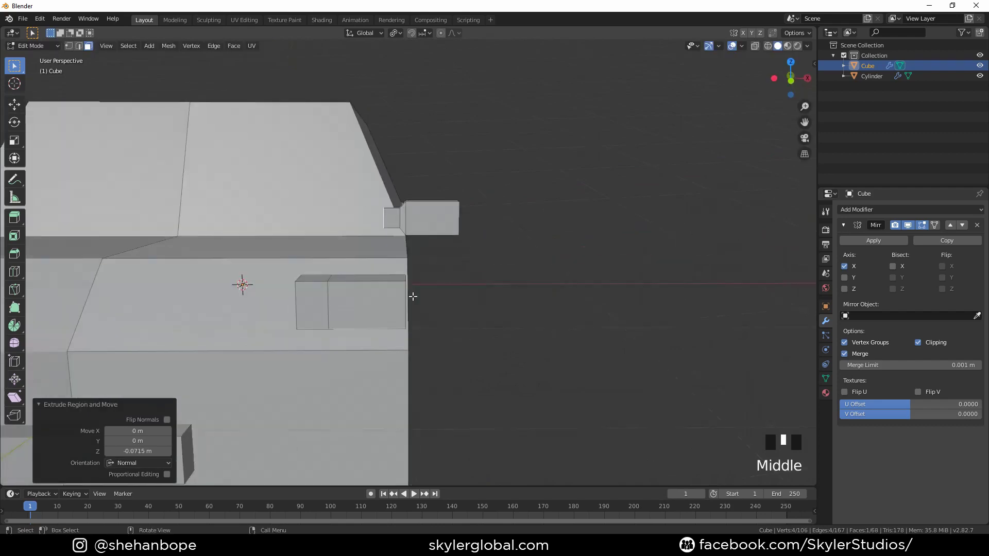
- Rotate and reposition the mirror arm's end face to meet the car body, and return to Object Mode
{"action": "key", "text": "r"}
{"action": "left_click", "coordinate": [521, 281]}
{"action": "key", "text": "g"}
{"action": "left_click", "coordinate": [523, 288]}
{"action": "key", "text": "Tab"}
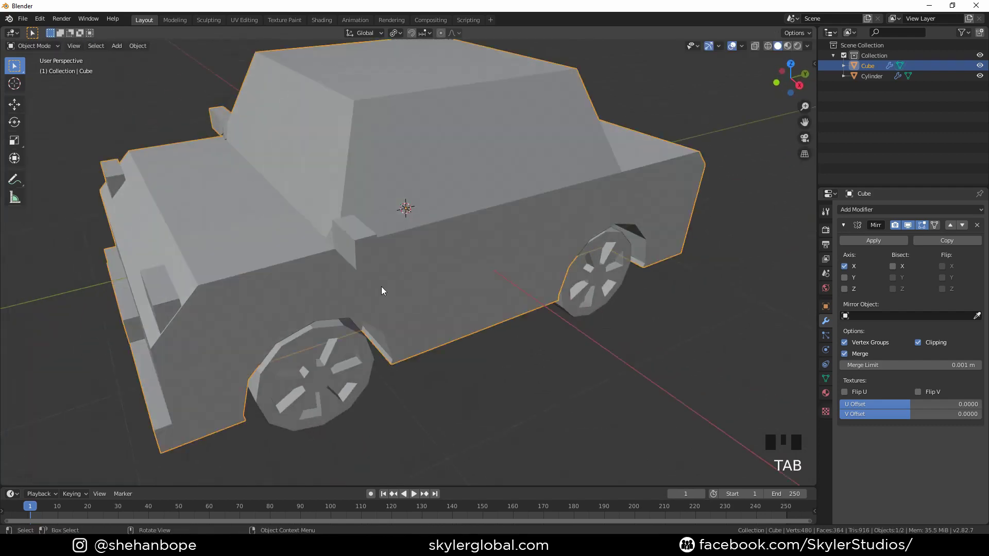
- Select the whole linked side mirror and reposition it in the right view against the front windscreen pillar
{"action": "key", "text": "Tab"}
{"action": "left_click", "coordinate": [365, 258]}
{"action": "key", "text": "l"}
{"action": "key", "text": "KP_3"}
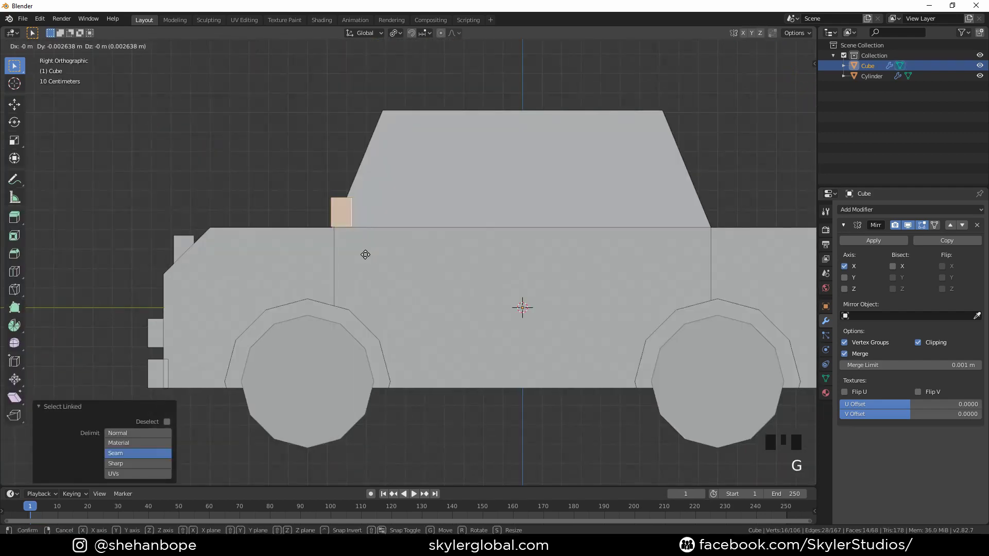
{"action": "left_click", "coordinate": [374, 258]}
{"action": "scroll", "coordinate": [373, 259], "scroll_direction": "down", "scroll_amount": 4}
{"action": "middle_click_drag", "start_coordinate": [373, 258], "coordinate": [405, 334]}
- Select the linked headlight, number plate and front bumper, duplicate them and move the copies 3.58 m along Y to the car's rear
{"action": "scroll", "coordinate": [405, 334], "scroll_direction": "up", "scroll_amount": 3}
{"action": "left_click", "coordinate": [326, 309]}
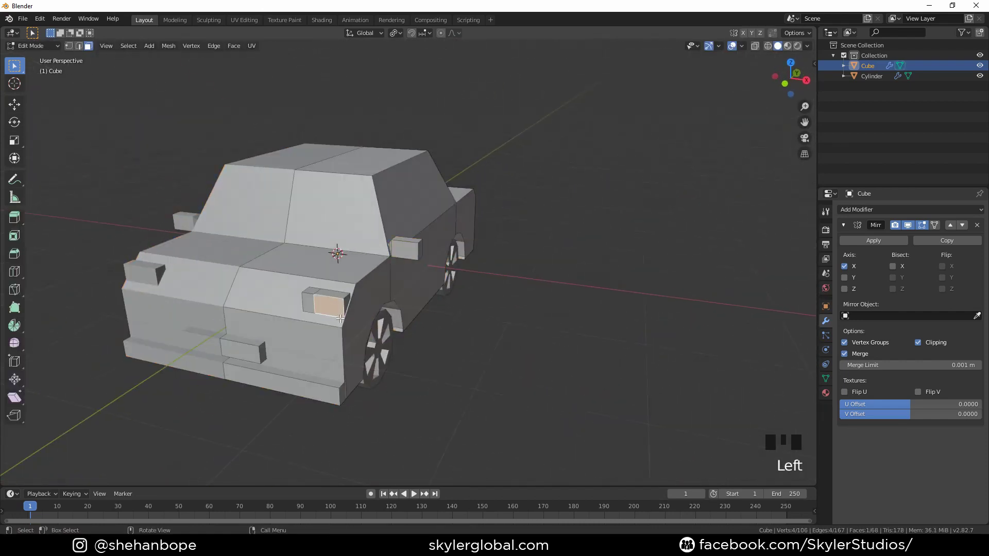
{"action": "key", "text": "l"}
{"action": "left_click", "coordinate": [328, 304]}
{"action": "key", "text": "l"}
{"action": "left_click", "coordinate": [252, 356], "text": "shift"}
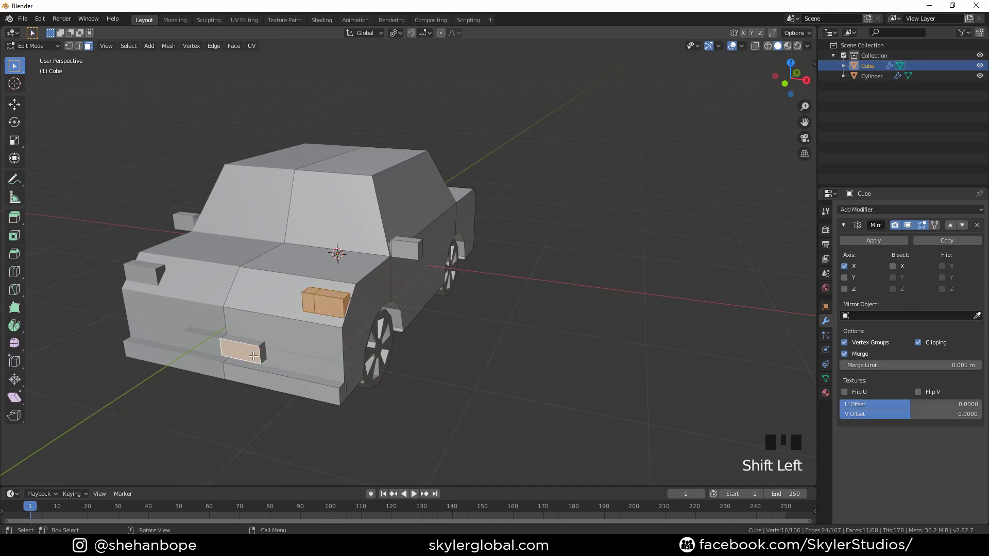
{"action": "key", "text": "l"}
{"action": "left_click", "coordinate": [277, 380], "text": "shift"}
{"action": "key", "text": "l"}
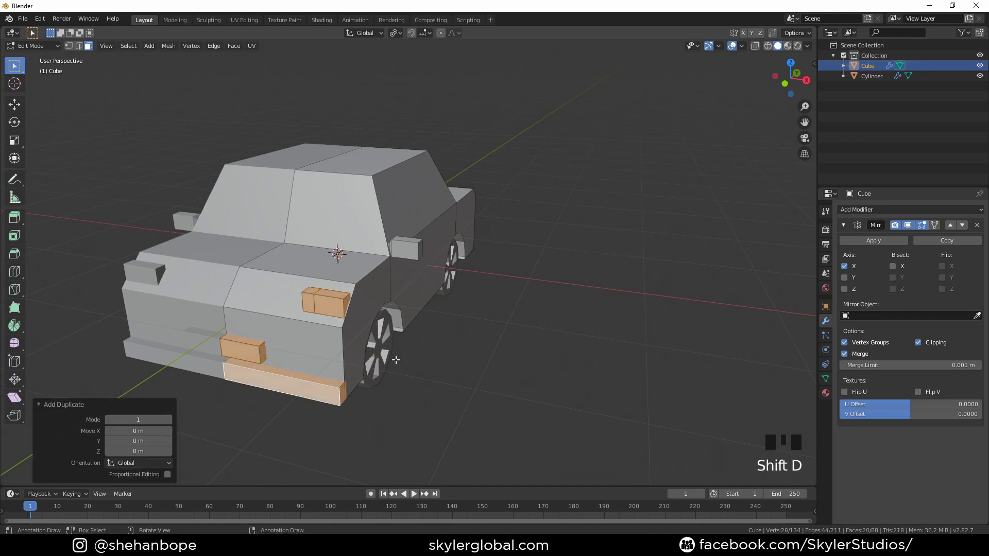
{"action": "key", "text": "g"}
{"action": "key", "text": "y"}
{"action": "left_click", "coordinate": [654, 279]}
{"action": "middle_click_drag", "start_coordinate": [653, 278], "coordinate": [559, 283]}
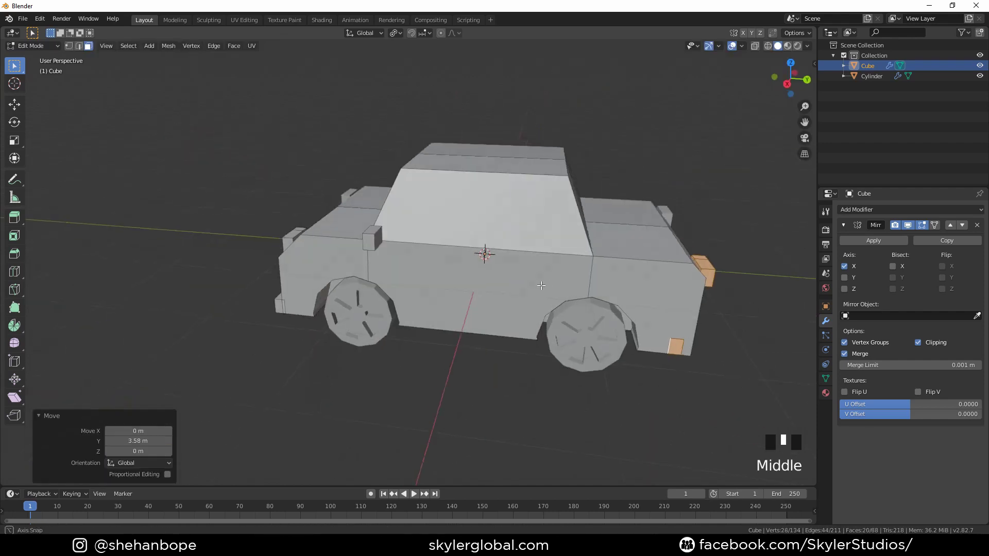
{"action": "middle_click_drag", "start_coordinate": [650, 347], "coordinate": [473, 312], "text": "shift"}
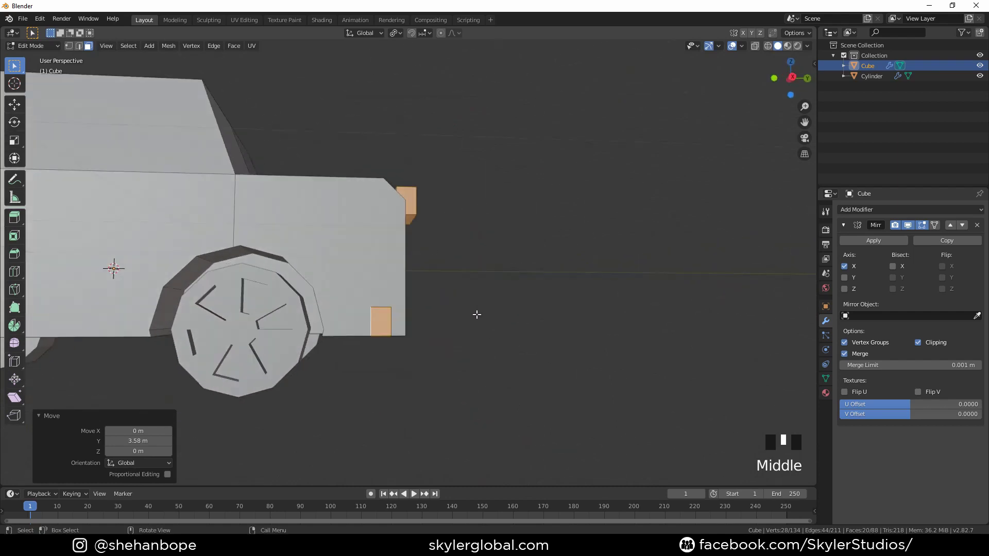
- Shift the copied light, number plate and bumper along Y until they sit against the car's rear
{"action": "key", "text": "g"}
{"action": "key", "text": "y"}
{"action": "left_click", "coordinate": [477, 311]}
{"action": "left_click", "coordinate": [405, 233]}
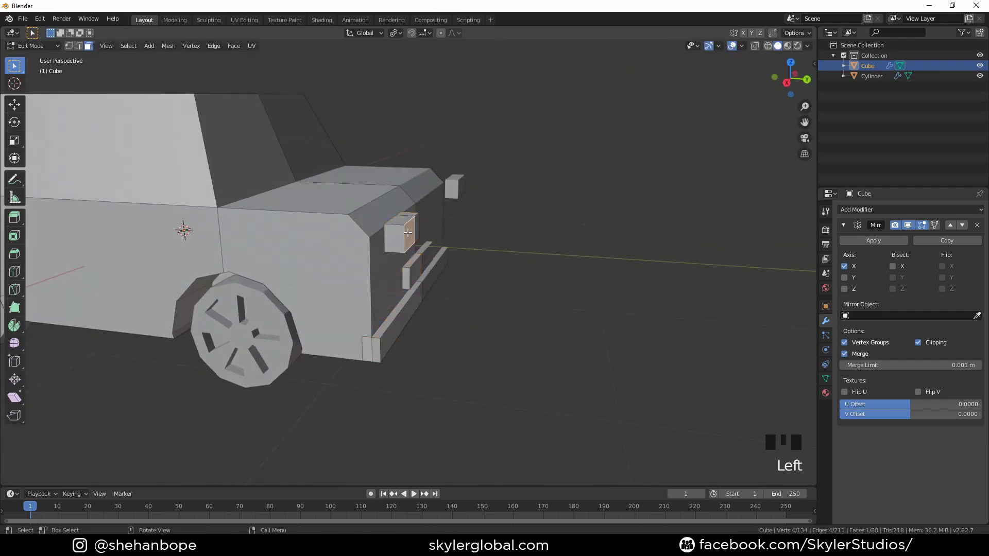
{"action": "key", "text": "l"}
{"action": "left_click", "coordinate": [412, 250]}
- Add a centred loop cut across the cabin's roof and side, splitting the side window area in two
{"action": "mouse_move", "coordinate": [412, 250]}
{"action": "middle_mouse_down"}
{"action": "mouse_move", "coordinate": [335, 242]}
{"action": "mouse_move", "coordinate": [422, 242]}
{"action": "middle_mouse_up"}
{"action": "scroll", "coordinate": [361, 242], "scroll_direction": "down", "scroll_amount": 2}
{"action": "middle_click_drag", "start_coordinate": [335, 242], "coordinate": [412, 242], "text": "shift"}
{"action": "middle_click_drag", "start_coordinate": [231, 226], "coordinate": [386, 252]}
{"action": "key", "text": "Tab"}
{"action": "key", "text": "Tab"}
{"action": "key", "text": "ctrl+r"}
{"action": "left_click", "coordinate": [368, 232]}
{"action": "right_click", "coordinate": [369, 232]}
- Form a recessed windscreen pane by extruding its face in place, scaling it to 0.875, re-extruding and pushing it inward along Y
{"action": "left_click", "coordinate": [349, 356]}
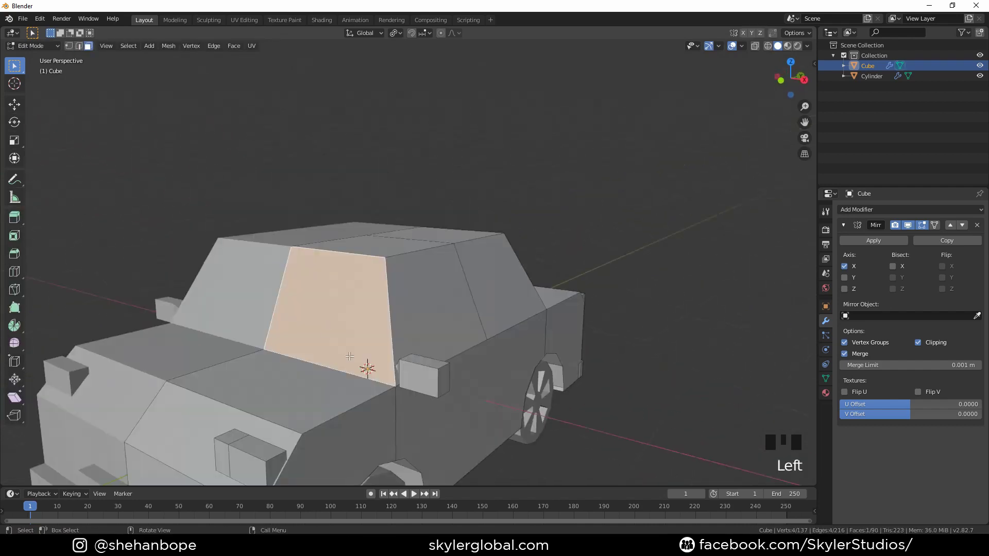
{"action": "key", "text": "e"}
{"action": "right_click", "coordinate": [432, 405]}
{"action": "key", "text": "s"}
{"action": "left_click", "coordinate": [422, 415]}
{"action": "key", "text": "g"}
{"action": "key", "text": "y"}
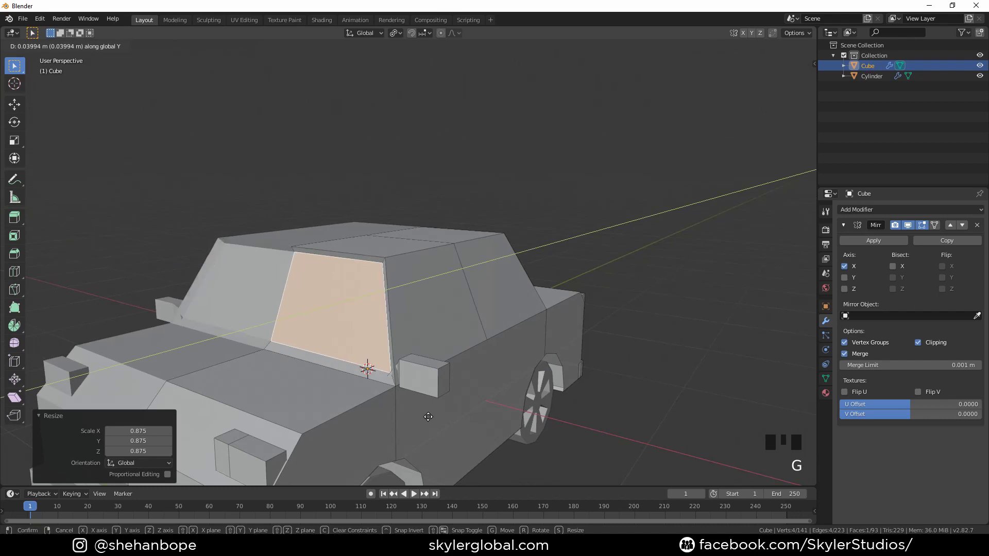
{"action": "right_click", "coordinate": [427, 417]}
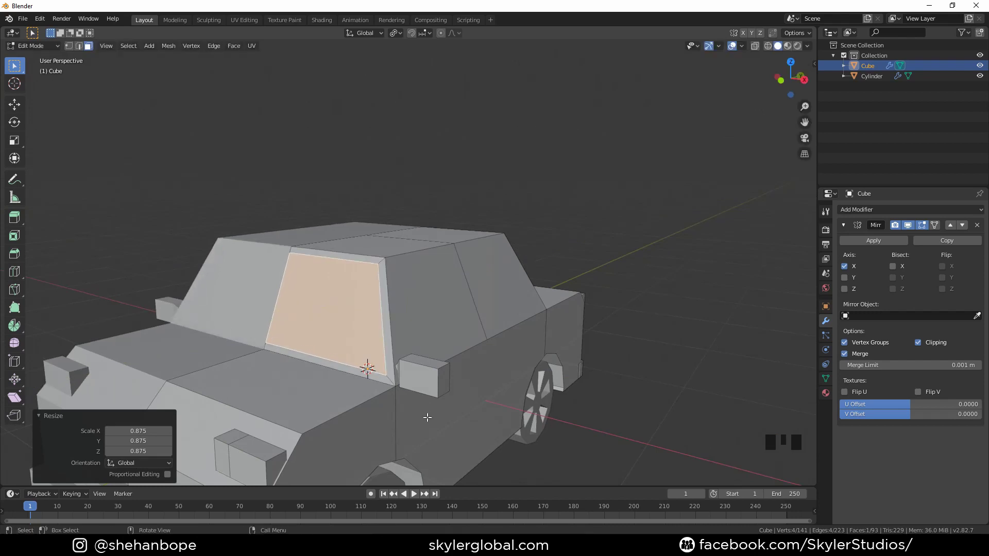
{"action": "right_click", "coordinate": [340, 392]}
- Form a recessed rear window pane by extruding its face in place, shrinking it slightly, re-extruding and moving it inward along Y
{"action": "middle_click_drag", "start_coordinate": [340, 392], "coordinate": [402, 392]}
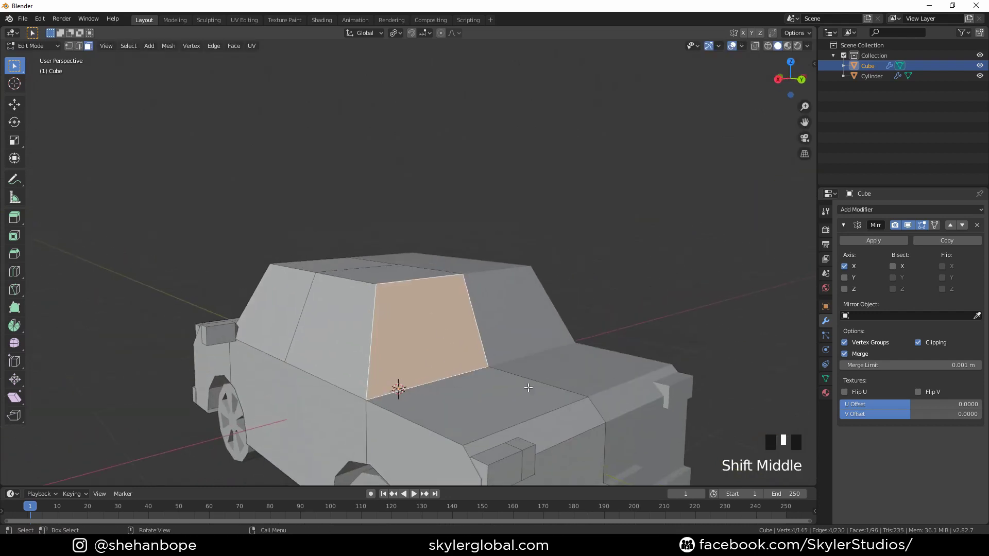
{"action": "key", "text": "e"}
{"action": "key", "text": "s"}
{"action": "left_click", "coordinate": [572, 425]}
{"action": "key", "text": "e"}
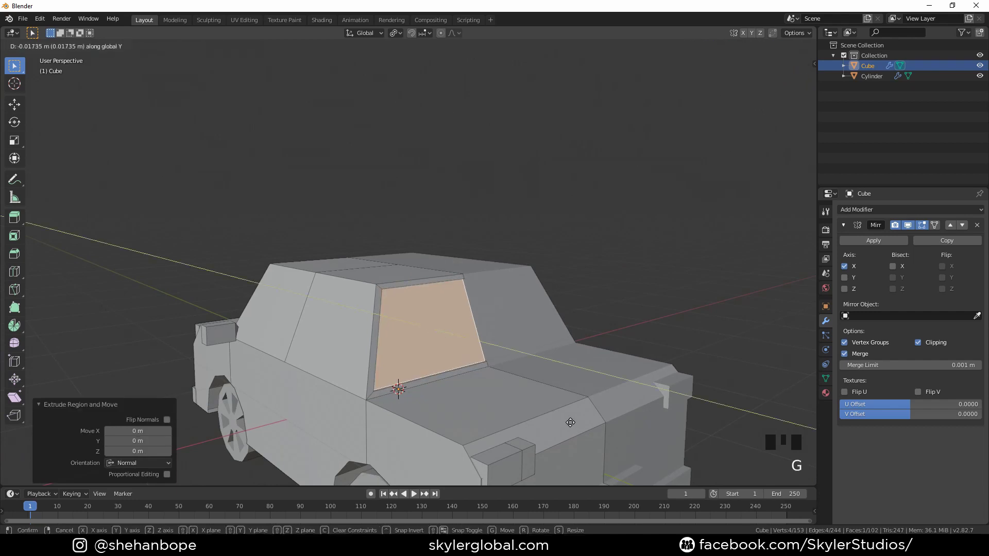
{"action": "left_click", "coordinate": [570, 423]}
- Form a recessed rear side window by insetting the face in place, scaling it to 0.872, insetting again and moving it inward along X
{"action": "middle_click_drag", "start_coordinate": [570, 422], "coordinate": [475, 393]}
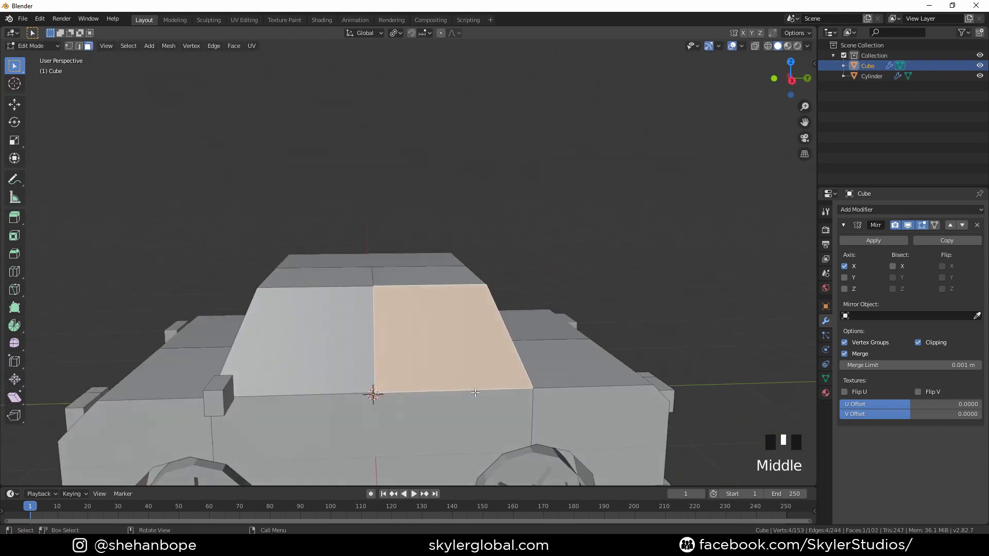
{"action": "key", "text": "i"}
{"action": "left_click", "coordinate": [526, 396]}
{"action": "key", "text": "s"}
{"action": "left_click", "coordinate": [559, 428]}
{"action": "middle_click_drag", "start_coordinate": [507, 428], "coordinate": [552, 437]}
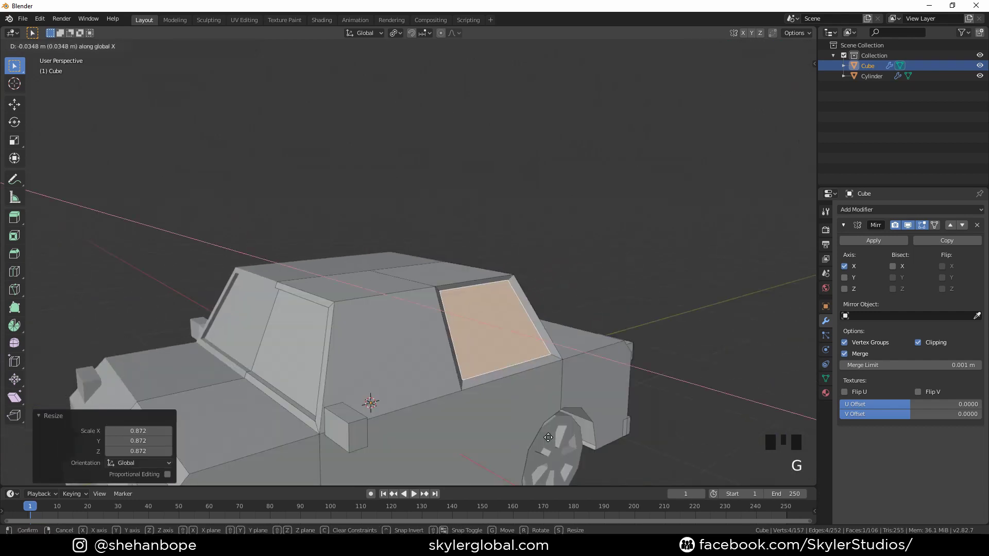
{"action": "right_click", "coordinate": [548, 438]}
{"action": "key", "text": "ctrl+z"}
{"action": "key", "text": "i"}
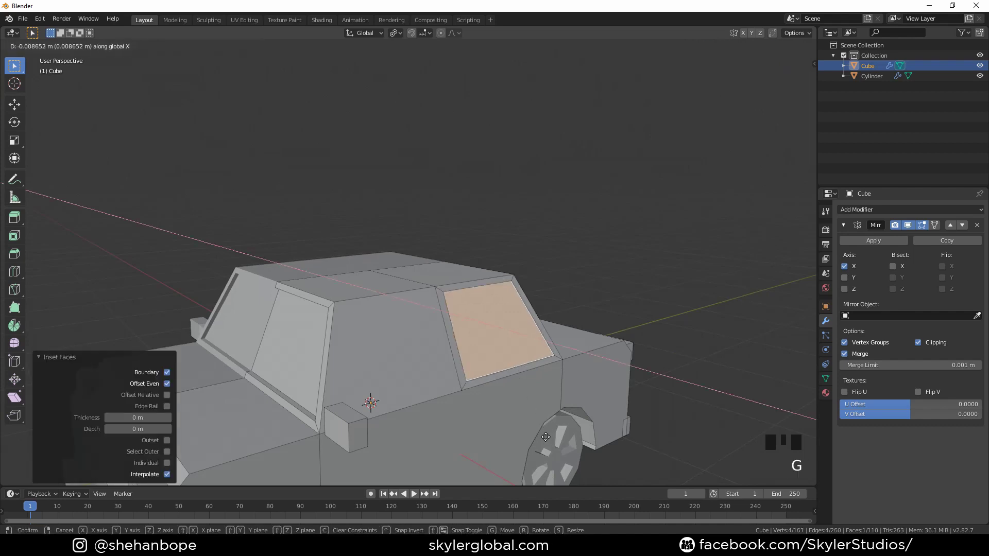
{"action": "left_click", "coordinate": [536, 434]}
- Form a matching recessed front side window, slightly shrunken and moved inward along X, and return to Object Mode
{"action": "left_click", "coordinate": [382, 378]}
{"action": "middle_click_drag", "start_coordinate": [392, 377], "coordinate": [412, 361]}
{"action": "key", "text": "i"}
{"action": "left_click", "coordinate": [550, 427]}
{"action": "key", "text": "s"}
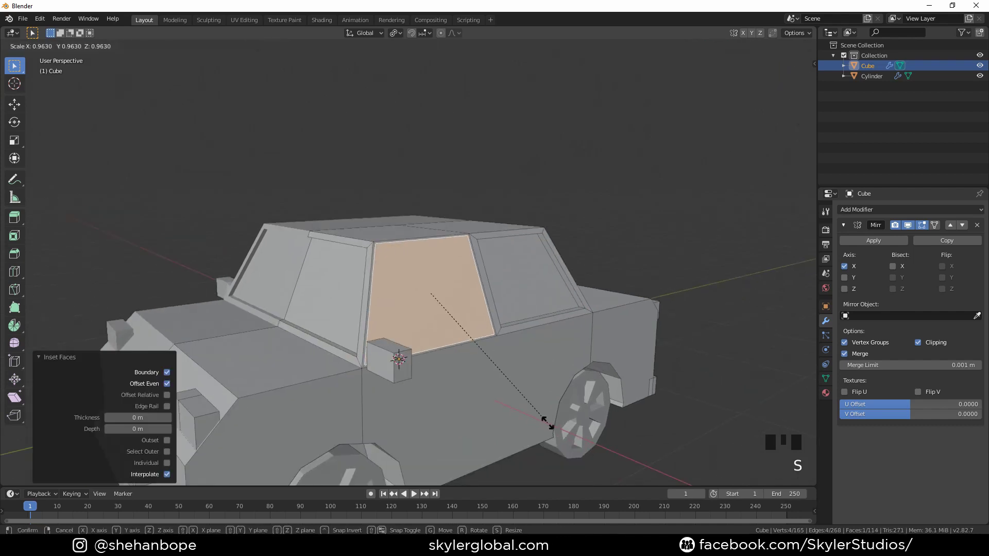
{"action": "left_click", "coordinate": [535, 412]}
{"action": "left_click", "coordinate": [538, 412]}
{"action": "key", "text": "g"}
{"action": "key", "text": "x"}
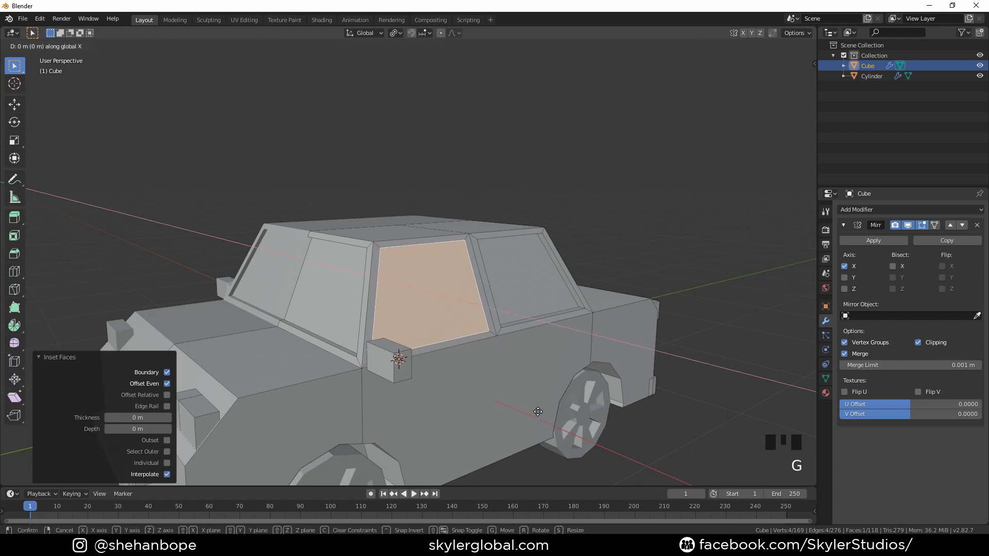
{"action": "left_click", "coordinate": [536, 409]}
{"action": "key", "text": "Tab"}
{"action": "scroll", "coordinate": [478, 379], "scroll_direction": "down", "scroll_amount": 5}
{"action": "middle_click_drag", "start_coordinate": [478, 379], "coordinate": [391, 329]}
{"action": "left_click", "coordinate": [423, 307]}
{"action": "key", "text": "g"}
{"action": "right_click", "coordinate": [469, 307]}
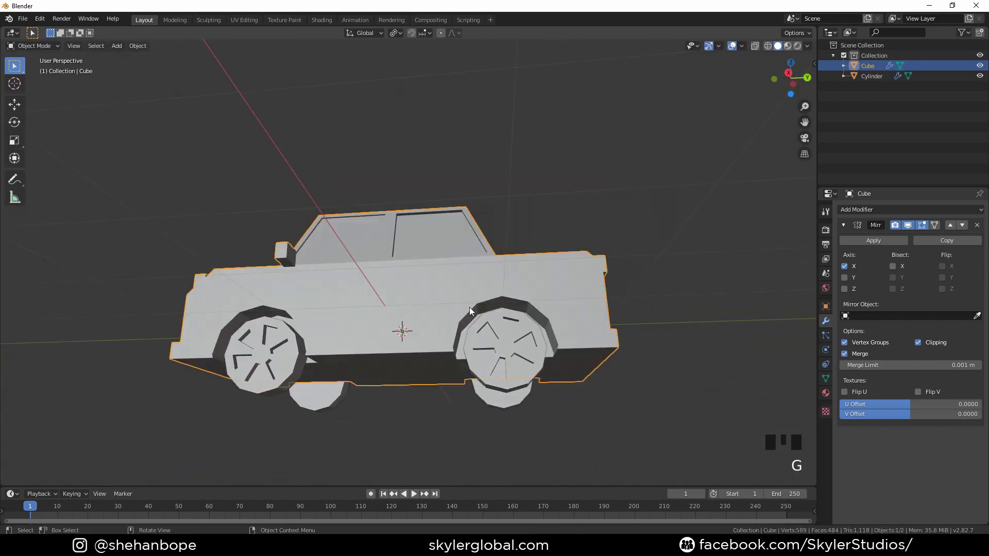
{"action": "middle_click_drag", "start_coordinate": [413, 387], "coordinate": [464, 448]}
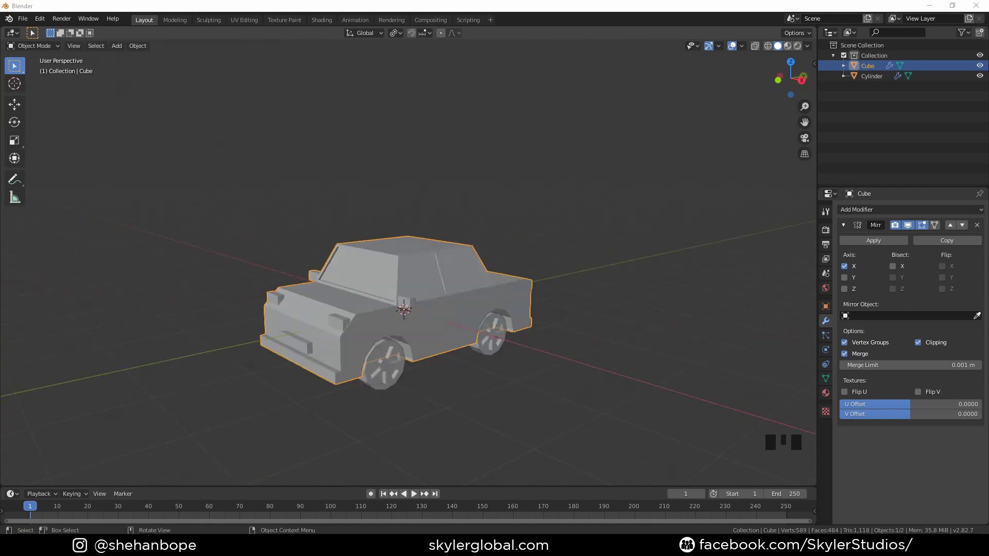
- Separate the linked rear wheel from the wheel mesh into its own object and select that object in Object Mode
{"action": "middle_click_drag", "start_coordinate": [516, 351], "coordinate": [494, 345]}
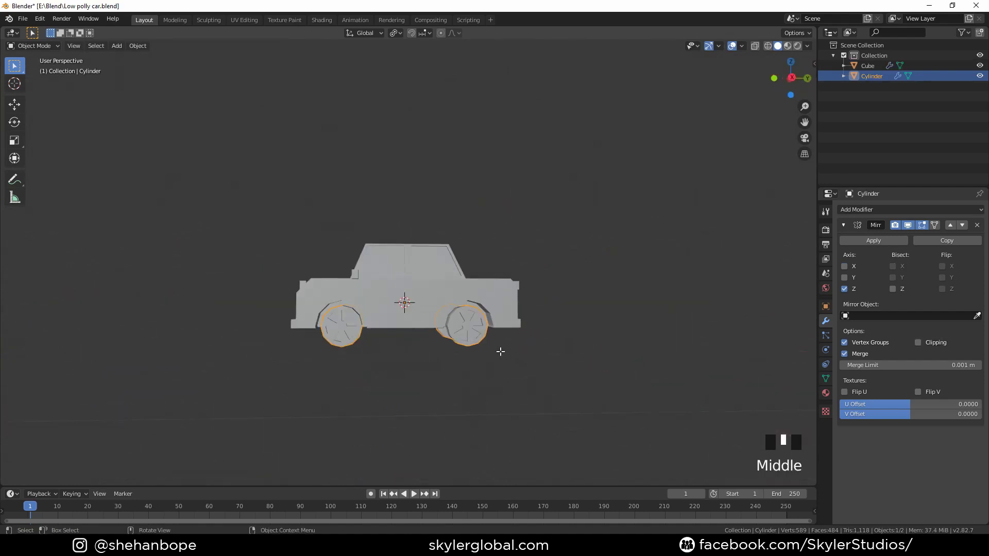
{"action": "key", "text": "Tab"}
{"action": "scroll", "coordinate": [485, 401], "scroll_direction": "up", "scroll_amount": 3}
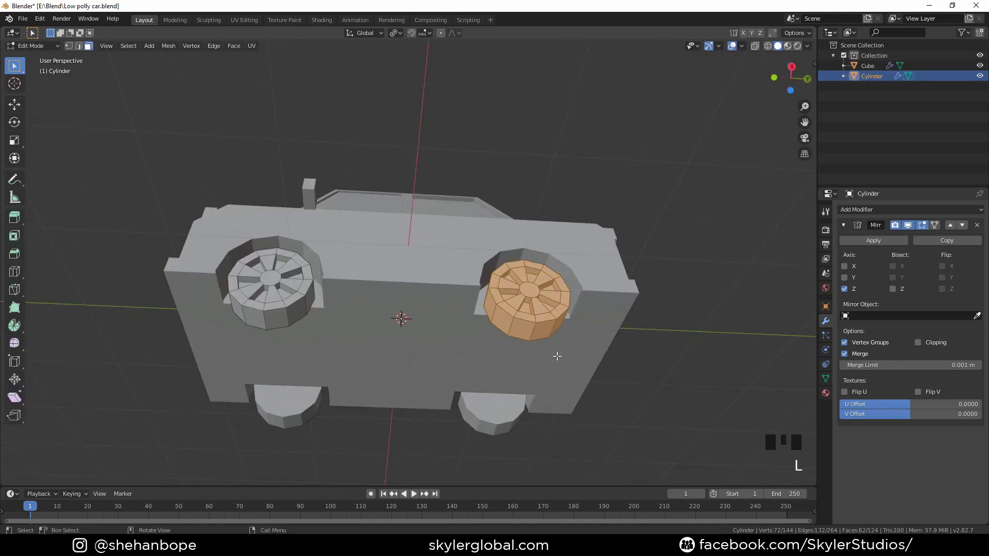
{"action": "key", "text": "p"}
{"action": "left_click", "coordinate": [610, 325]}
{"action": "key", "text": "Tab"}
{"action": "scroll", "coordinate": [536, 259], "scroll_direction": "down", "scroll_amount": 1}
{"action": "middle_click_drag", "start_coordinate": [536, 259], "coordinate": [533, 356]}
{"action": "left_click", "coordinate": [533, 357]}
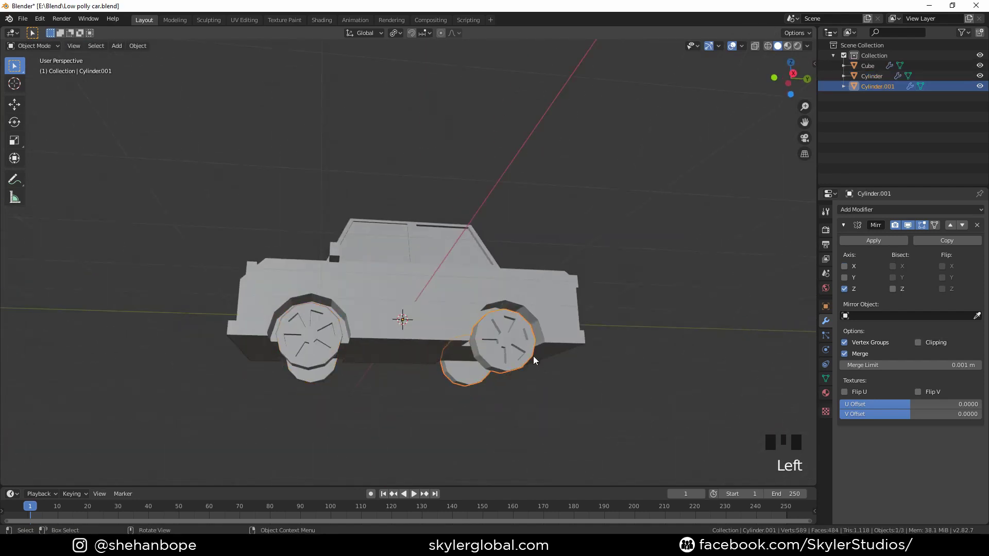
{"action": "key", "text": "g"}
{"action": "right_click", "coordinate": [560, 351]}
{"action": "scroll", "coordinate": [560, 350], "scroll_direction": "down", "scroll_amount": 1}
{"action": "key", "text": "r"}
{"action": "key", "text": "x"}
{"action": "right_click", "coordinate": [523, 364]}
- Apply the Mirror modifier on both the rear and the front wheel objects
{"action": "left_click", "coordinate": [857, 241]}
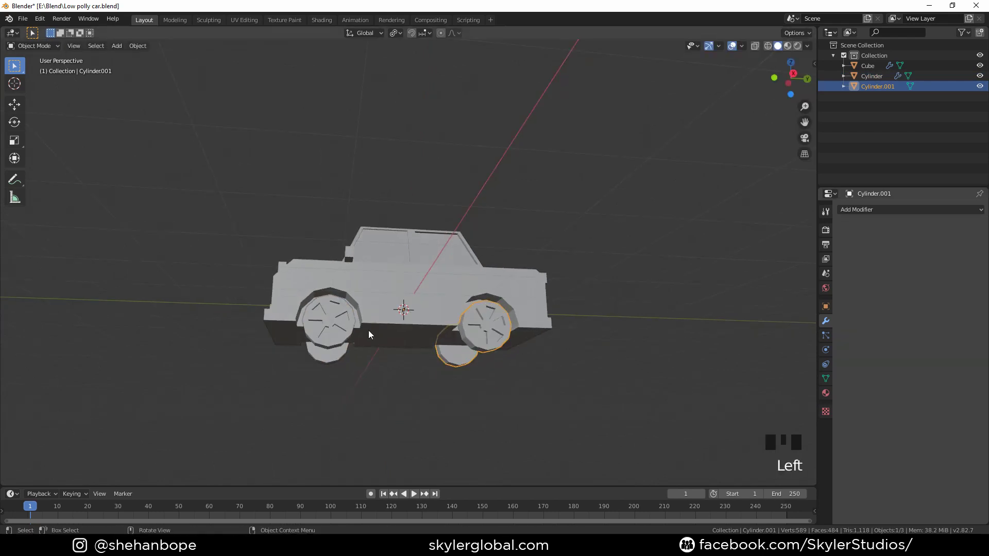
{"action": "left_click", "coordinate": [344, 331]}
{"action": "left_click", "coordinate": [883, 241]}
- Set the origins of the rear and front wheel objects to their geometry and test-rotate the front pair about X
{"action": "left_click", "coordinate": [138, 47]}
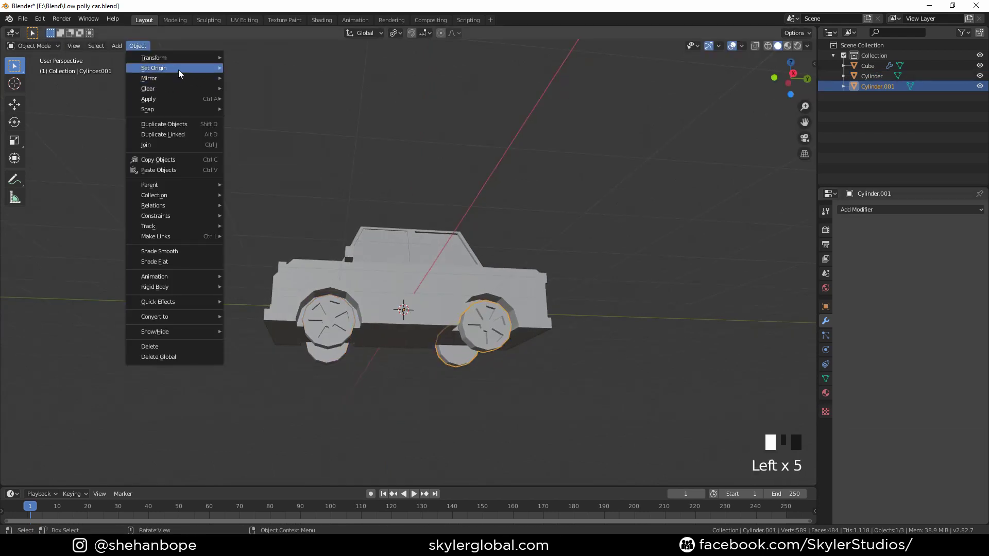
{"action": "left_click", "coordinate": [289, 80]}
{"action": "left_click", "coordinate": [337, 322]}
{"action": "left_click", "coordinate": [138, 46]}
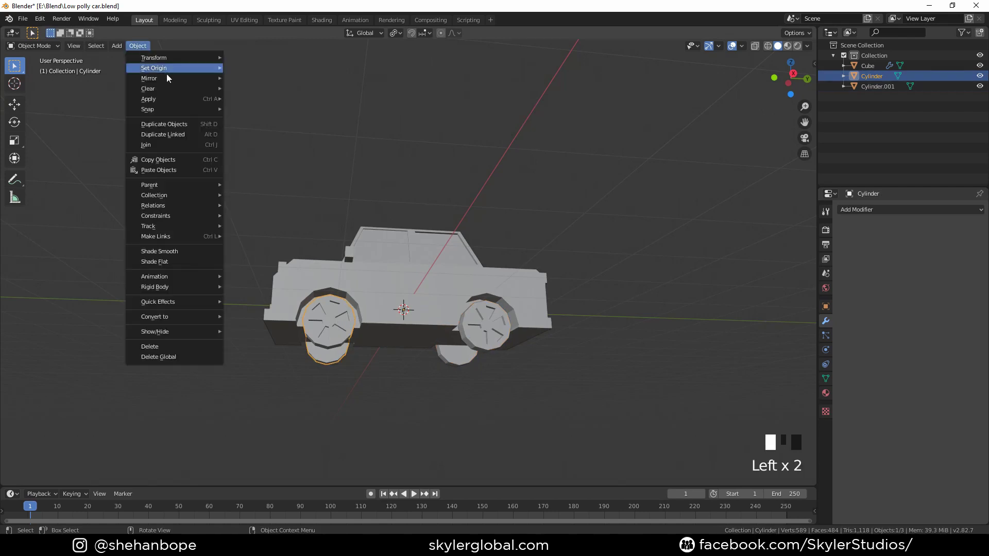
{"action": "mouse_move", "coordinate": [166, 69]}
{"action": "left_click", "coordinate": [266, 79]}
{"action": "key", "text": "r"}
{"action": "key", "text": "x"}
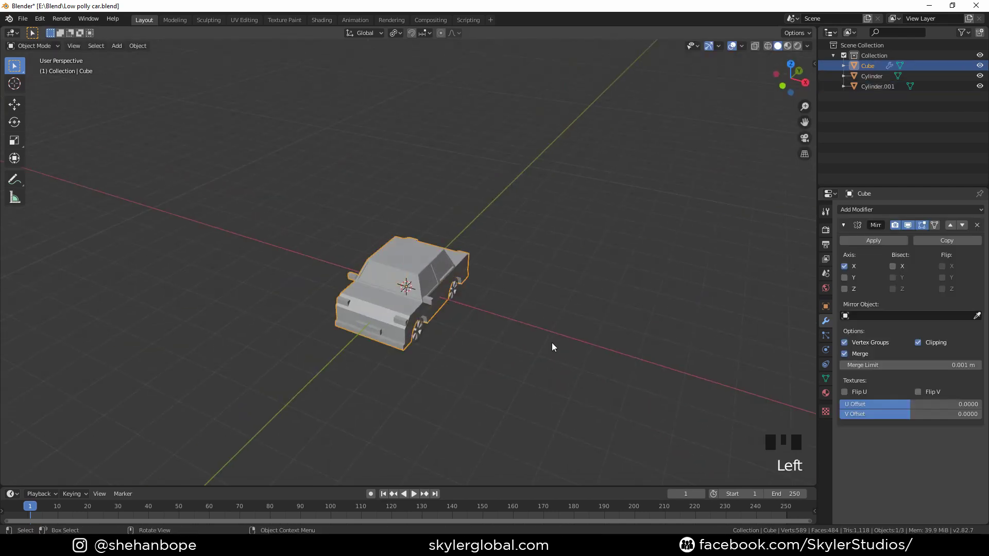
- Give the car body's material a red base colour and display the viewport in Material Preview shading
{"action": "middle_click_drag", "start_coordinate": [552, 342], "coordinate": [644, 355]}
{"action": "left_click", "coordinate": [826, 393]}
{"action": "scroll", "coordinate": [525, 320], "scroll_direction": "up", "scroll_amount": 3}
{"action": "middle_click_drag", "start_coordinate": [536, 320], "coordinate": [504, 316]}
{"action": "left_click", "coordinate": [927, 359]}
{"action": "left_click", "coordinate": [784, 48]}
{"action": "left_click", "coordinate": [787, 46]}
{"action": "scroll", "coordinate": [503, 316], "scroll_direction": "up", "scroll_amount": 2}
{"action": "middle_click_drag", "start_coordinate": [412, 304], "coordinate": [440, 293]}
{"action": "scroll", "coordinate": [503, 250], "scroll_direction": "down", "scroll_amount": 1}
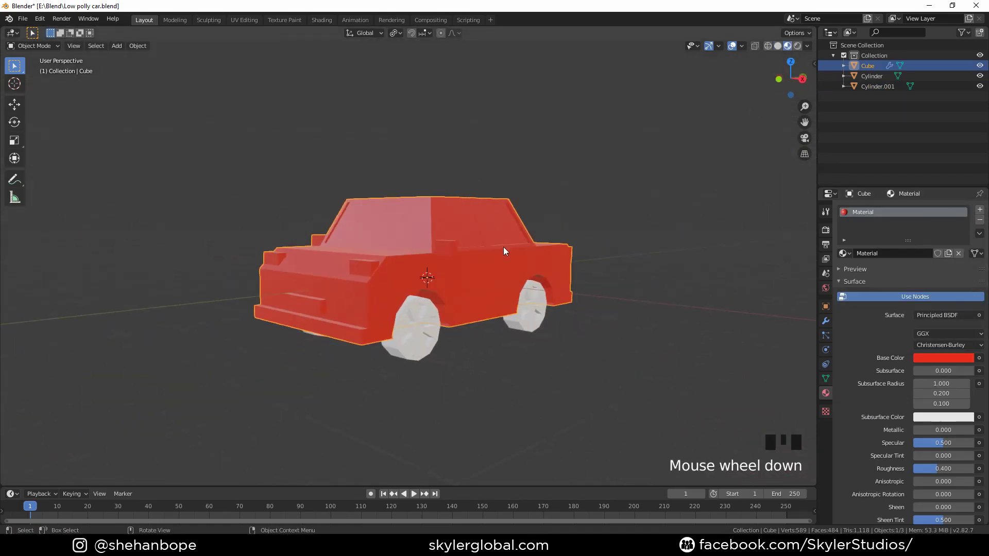
- Set the red body material's roughness to 0.100
{"action": "middle_click_drag", "start_coordinate": [503, 249], "coordinate": [506, 259]}
{"action": "scroll", "coordinate": [948, 410], "scroll_direction": "down", "scroll_amount": 2}
{"action": "left_click_drag", "start_coordinate": [948, 427], "coordinate": [930, 428]}
{"action": "left_click", "coordinate": [930, 429]}
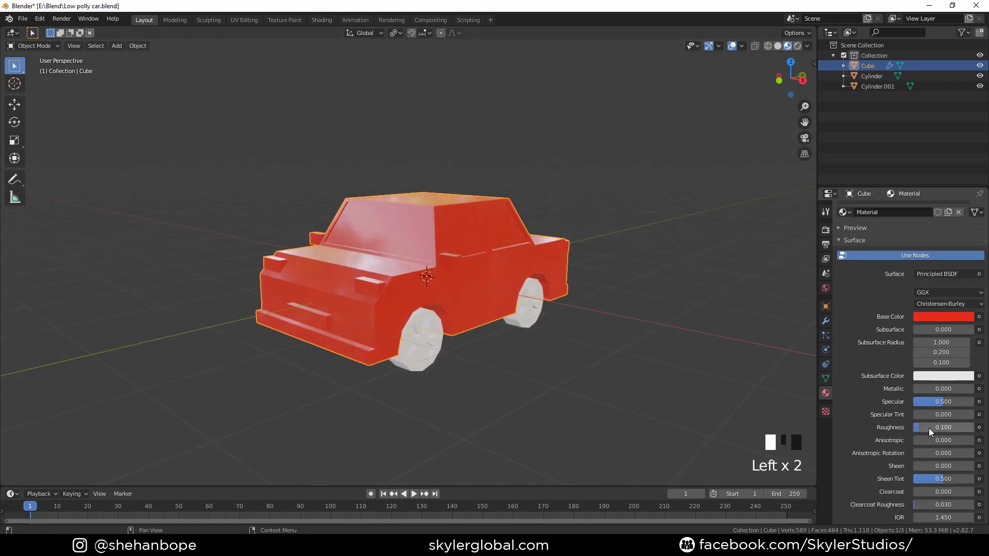
- Create a second body material with an Emission surface and assign it to the headlight's main front face in Edit Mode
{"action": "key", "text": "Tab"}
{"action": "middle_click_drag", "start_coordinate": [629, 360], "coordinate": [443, 336]}
{"action": "scroll", "coordinate": [516, 340], "scroll_direction": "down", "scroll_amount": 2}
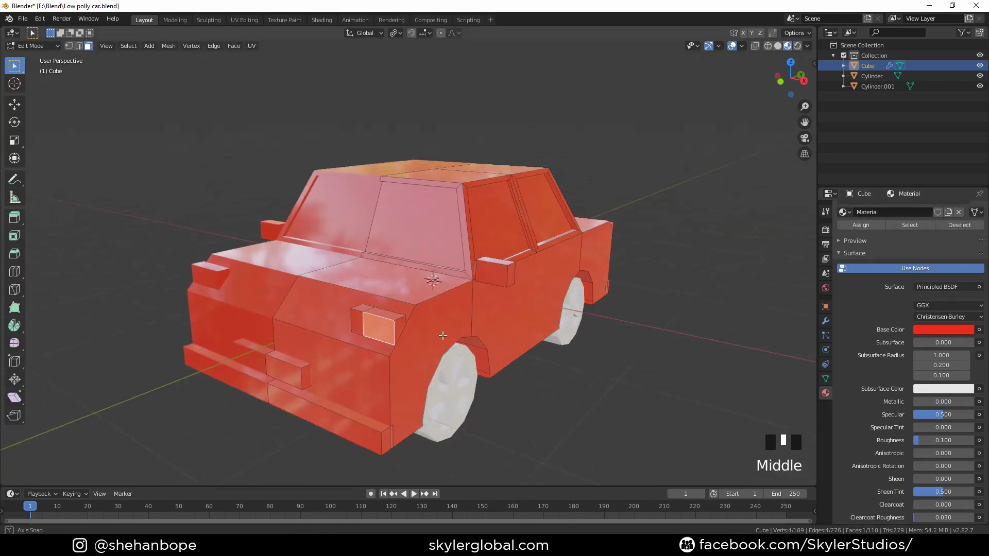
{"action": "scroll", "coordinate": [907, 289], "scroll_direction": "up", "scroll_amount": 4}
{"action": "left_click", "coordinate": [959, 273]}
{"action": "left_click", "coordinate": [897, 273]}
{"action": "left_click", "coordinate": [935, 349]}
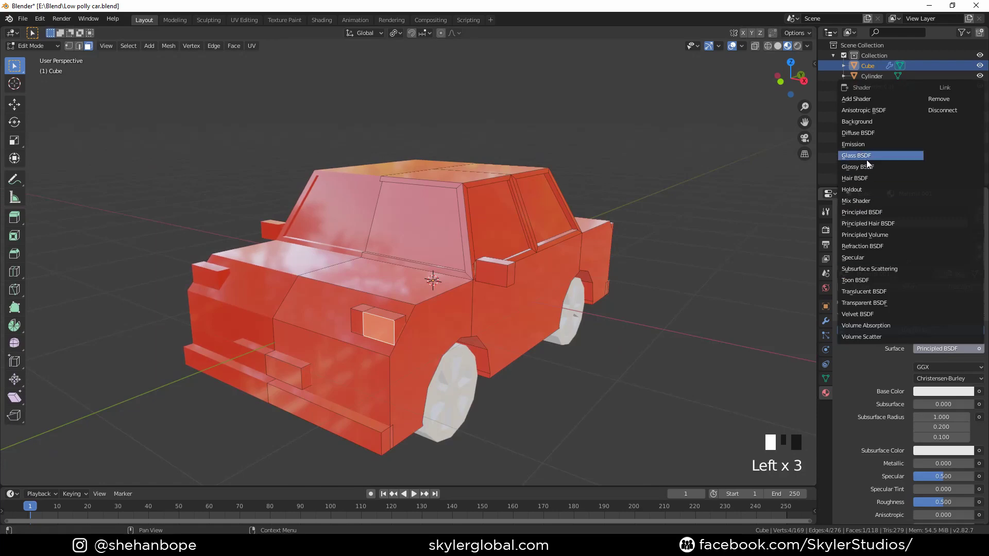
{"action": "left_click", "coordinate": [853, 144]}
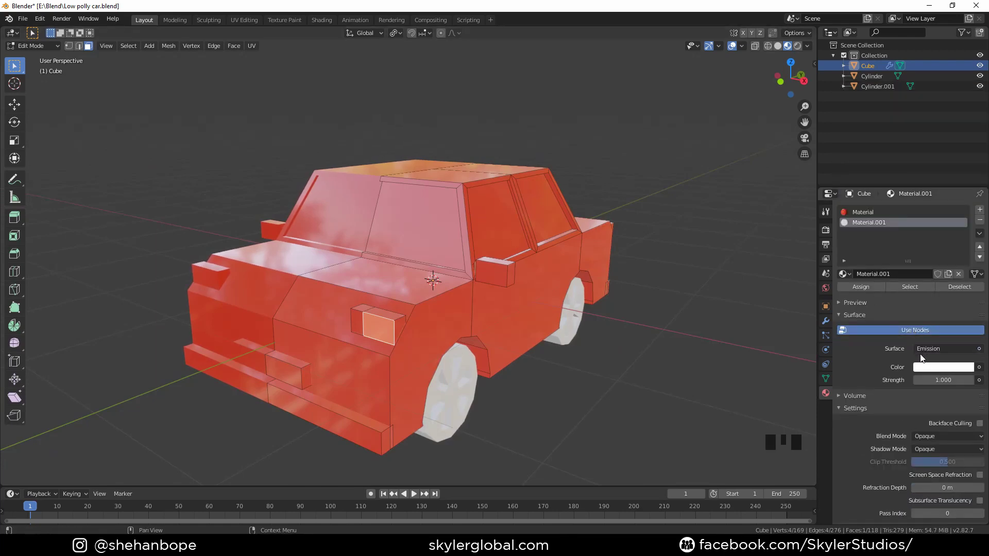
{"action": "left_click", "coordinate": [861, 287]}
- Assign the emission material Material.001 to the headlight's remaining inner front face
{"action": "middle_click_drag", "start_coordinate": [435, 317], "coordinate": [388, 309]}
{"action": "left_click", "coordinate": [421, 308]}
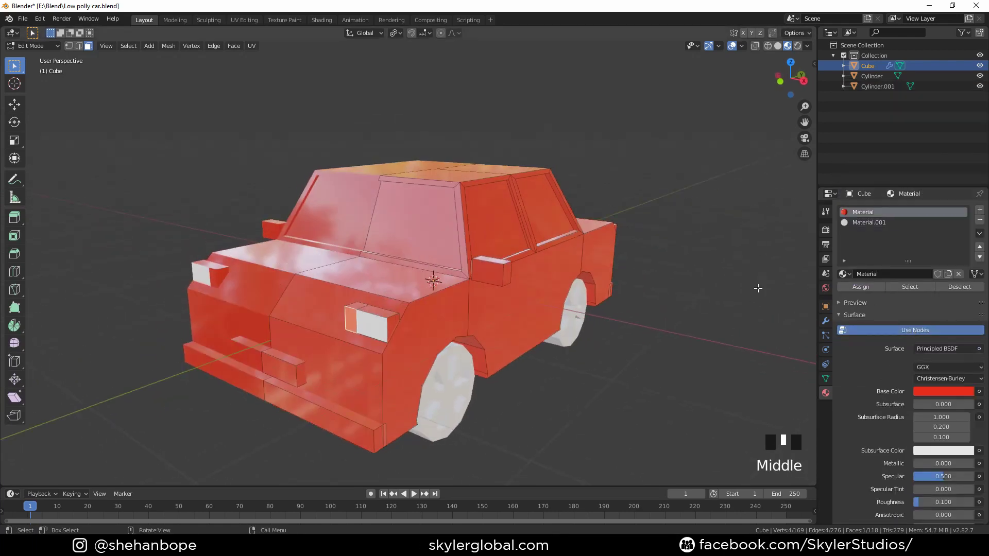
{"action": "middle_click_drag", "start_coordinate": [758, 288], "coordinate": [805, 278]}
{"action": "left_click", "coordinate": [869, 222]}
{"action": "left_click", "coordinate": [857, 287]}
- Create a third material with default white settings and assign it to the front number plate's outer face
{"action": "middle_click_drag", "start_coordinate": [664, 295], "coordinate": [614, 295]}
{"action": "middle_click_drag", "start_coordinate": [463, 332], "coordinate": [445, 319], "text": "shift"}
{"action": "left_click", "coordinate": [416, 286]}
{"action": "middle_click_drag", "start_coordinate": [417, 286], "coordinate": [443, 285]}
{"action": "left_click", "coordinate": [980, 210]}
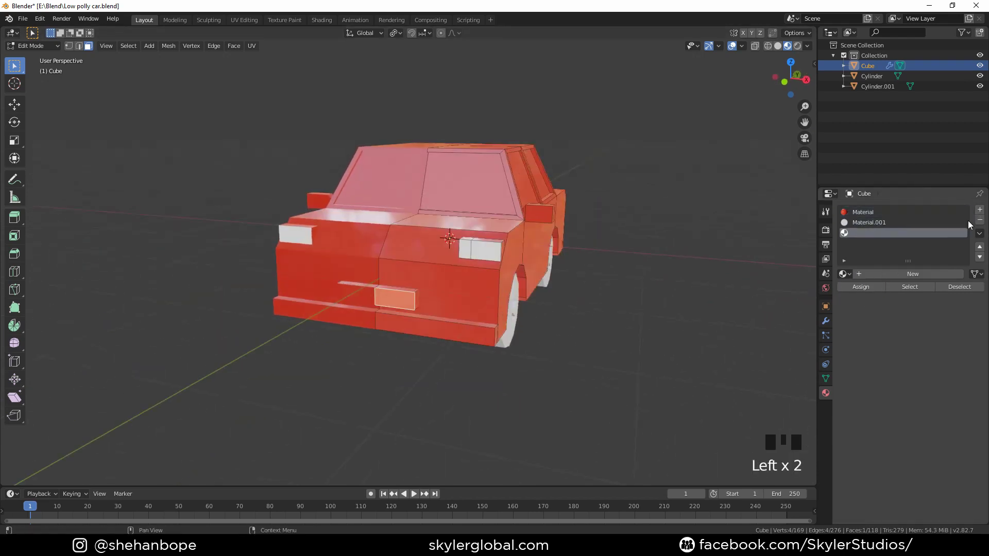
{"action": "left_click", "coordinate": [896, 274]}
{"action": "left_click", "coordinate": [860, 287]}
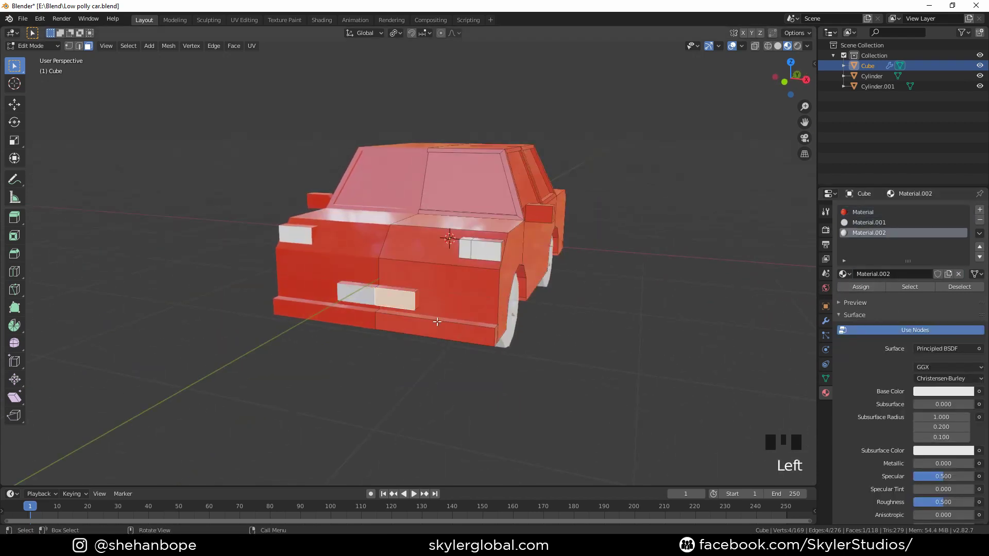
- Select the whole linked front number plate and assign Material.002 to it
{"action": "scroll", "coordinate": [435, 319], "scroll_direction": "up", "scroll_amount": 1}
{"action": "left_click", "coordinate": [416, 308]}
{"action": "middle_click_drag", "start_coordinate": [434, 328], "coordinate": [407, 325]}
{"action": "key", "text": "l"}
{"action": "left_click", "coordinate": [860, 287]}
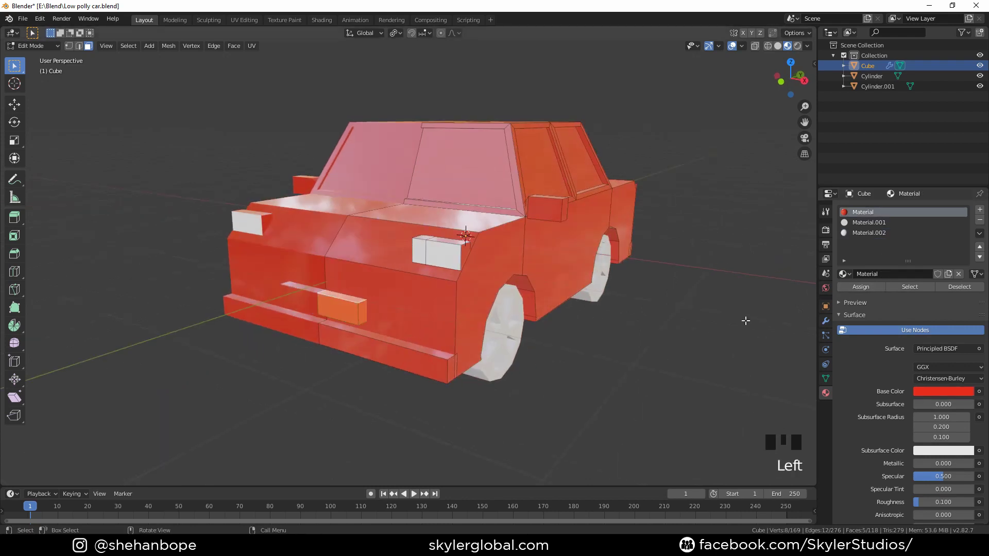
{"action": "left_click", "coordinate": [869, 232]}
{"action": "left_click", "coordinate": [860, 287]}
- Select the whole linked front bumper, create a new material with a black base colour and assign it
{"action": "left_click", "coordinate": [412, 364]}
{"action": "key", "text": "l"}
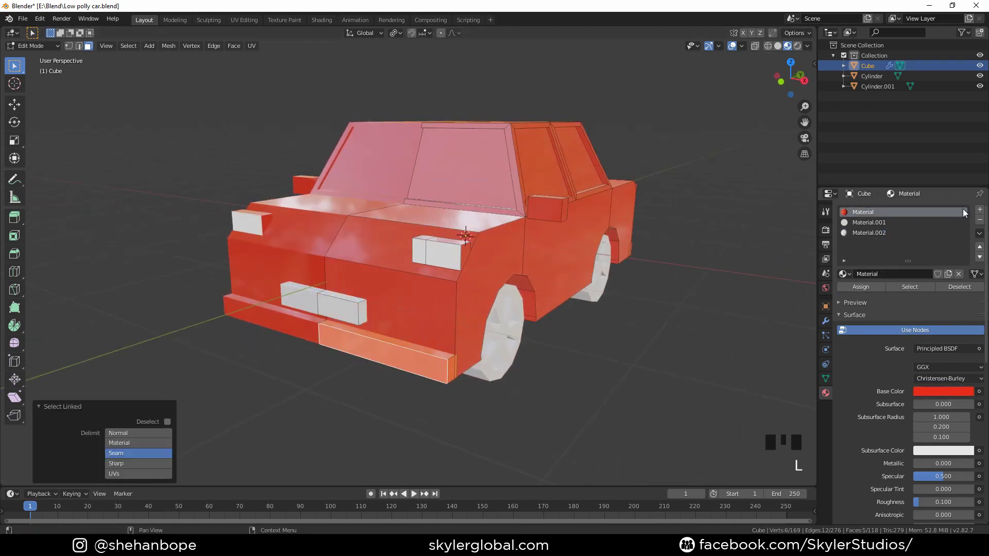
{"action": "left_click", "coordinate": [980, 210]}
{"action": "left_click", "coordinate": [914, 273]}
{"action": "left_click", "coordinate": [943, 392]}
{"action": "left_click_drag", "start_coordinate": [969, 280], "coordinate": [968, 320]}
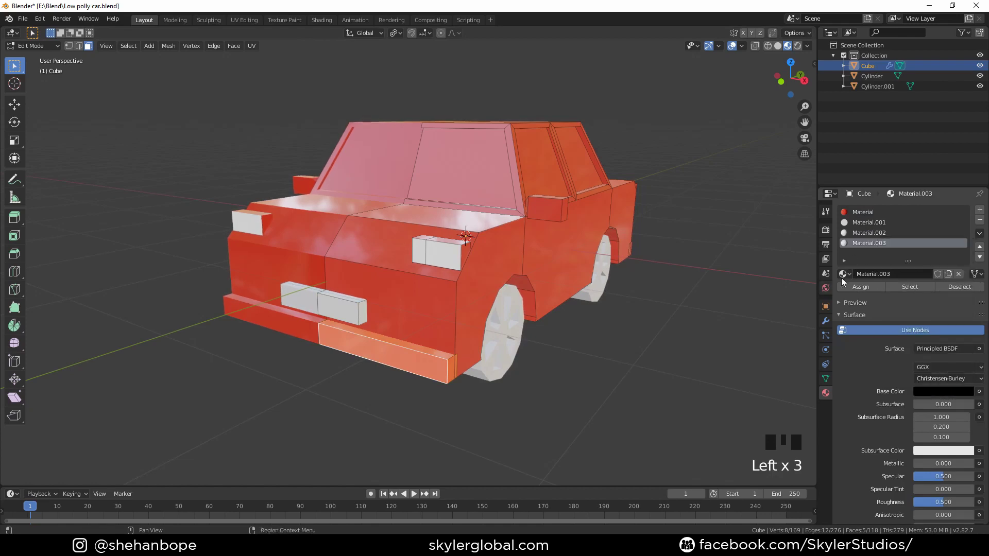
{"action": "left_click", "coordinate": [859, 288]}
- Assign the black Material.003 to the rear bumper's outer face
{"action": "scroll", "coordinate": [674, 299], "scroll_direction": "down", "scroll_amount": 1}
{"action": "middle_click_drag", "start_coordinate": [760, 301], "coordinate": [631, 304]}
{"action": "left_click", "coordinate": [523, 295]}
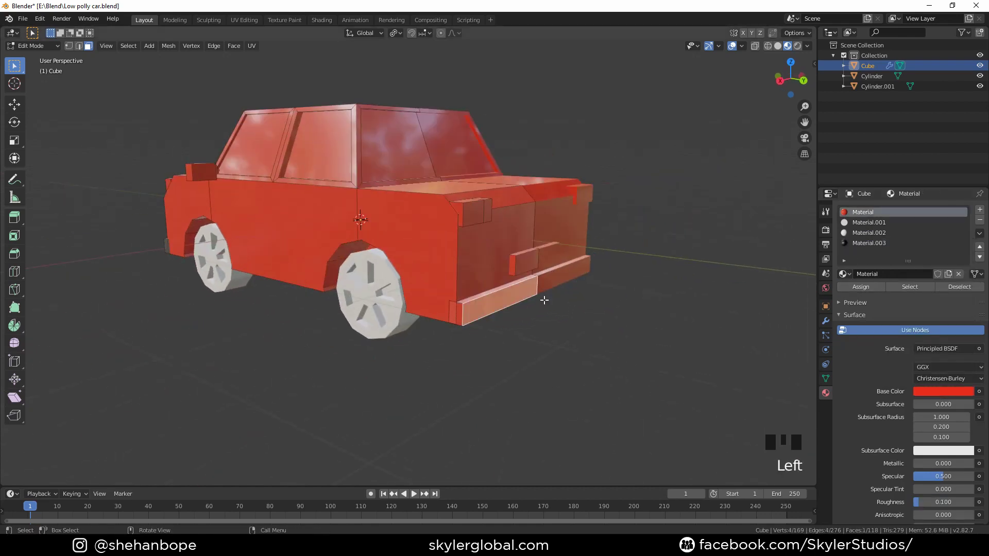
{"action": "key", "text": "l"}
{"action": "key", "text": "l"}
{"action": "key", "text": "l"}
{"action": "key", "text": "l"}
{"action": "left_click", "coordinate": [869, 243]}
{"action": "left_click", "coordinate": [860, 287]}
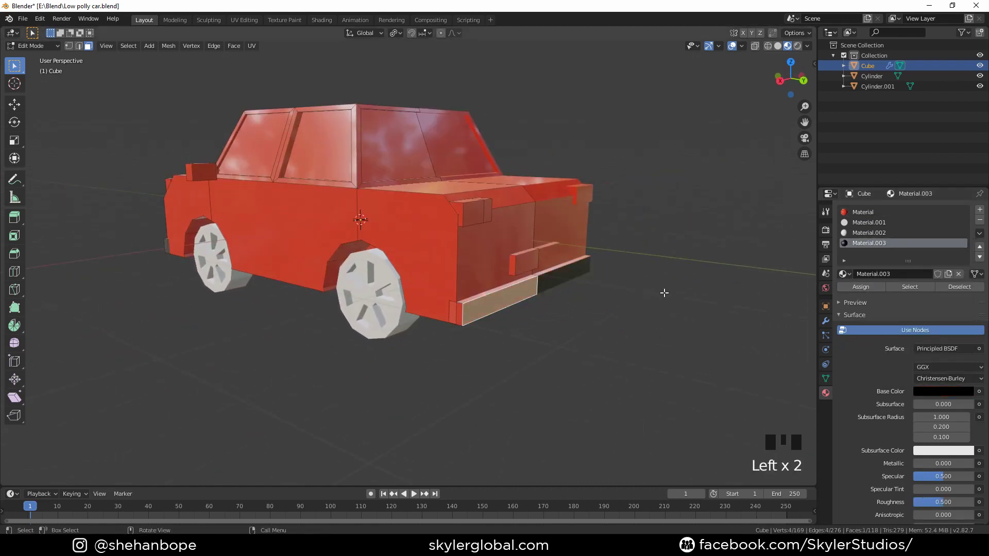
- Assign the white Material.002 to the rear number plate
{"action": "left_click", "coordinate": [448, 291]}
{"action": "middle_click_drag", "start_coordinate": [569, 296], "coordinate": [542, 342]}
{"action": "key", "text": "l"}
{"action": "key", "text": "l"}
{"action": "key", "text": "l"}
{"action": "key", "text": "l"}
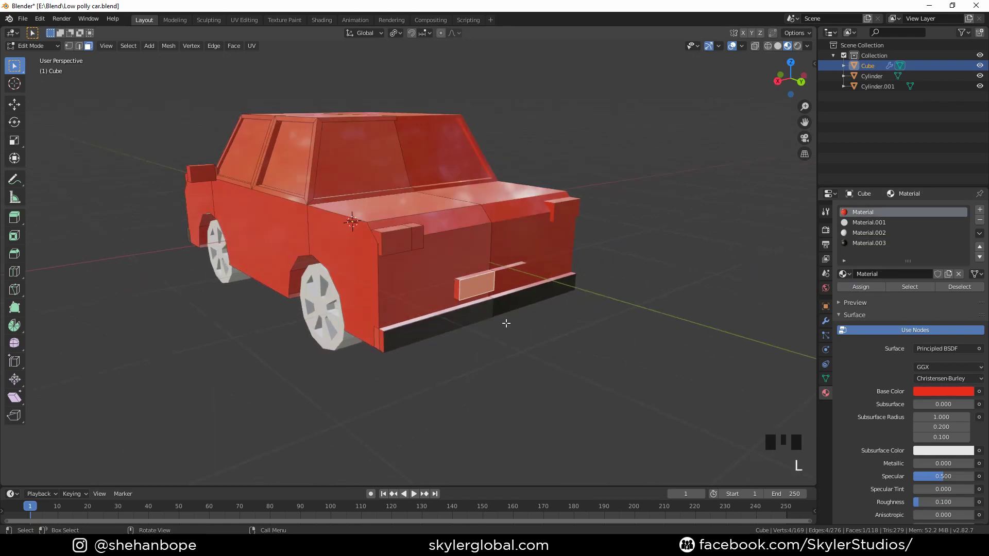
{"action": "left_click", "coordinate": [869, 233]}
{"action": "left_click", "coordinate": [863, 288]}
- Select the whole linked rear bumper and assign the black Material.003 to it
{"action": "left_click", "coordinate": [438, 314]}
{"action": "left_click", "coordinate": [442, 323]}
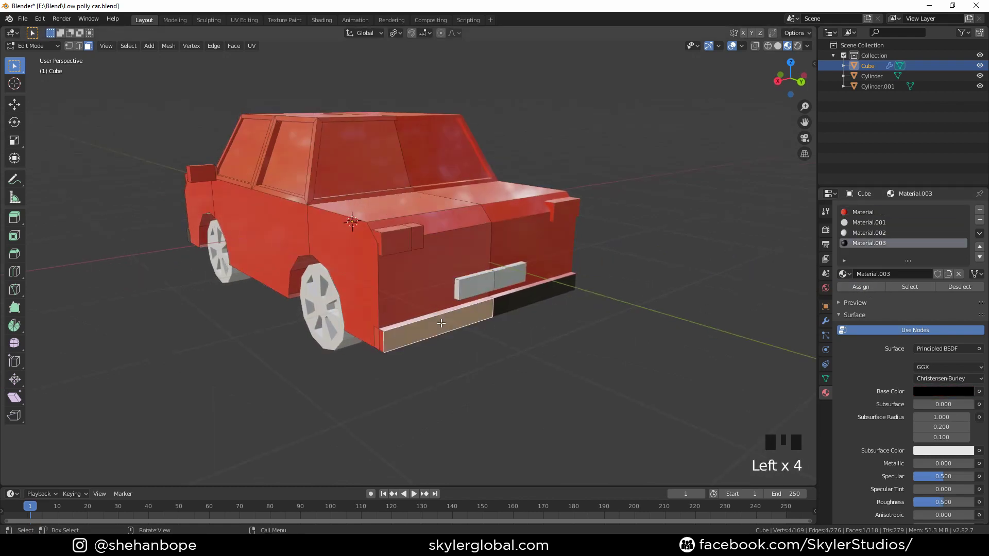
{"action": "key", "text": "l"}
{"action": "left_click", "coordinate": [556, 278]}
- Select the whole linked rear light and assign the emissive white Material.001 to it
{"action": "left_click", "coordinate": [405, 249]}
{"action": "key", "text": "l"}
{"action": "key", "text": "l"}
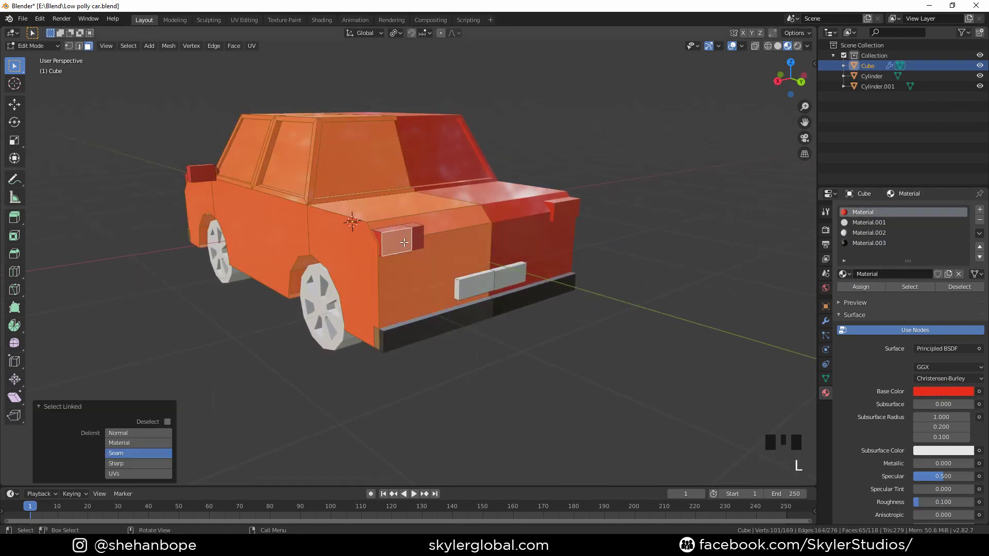
{"action": "left_click", "coordinate": [402, 243]}
{"action": "key", "text": "l"}
{"action": "left_click", "coordinate": [850, 223]}
{"action": "left_click", "coordinate": [859, 288]}
{"action": "scroll", "coordinate": [700, 276], "scroll_direction": "up", "scroll_amount": 2}
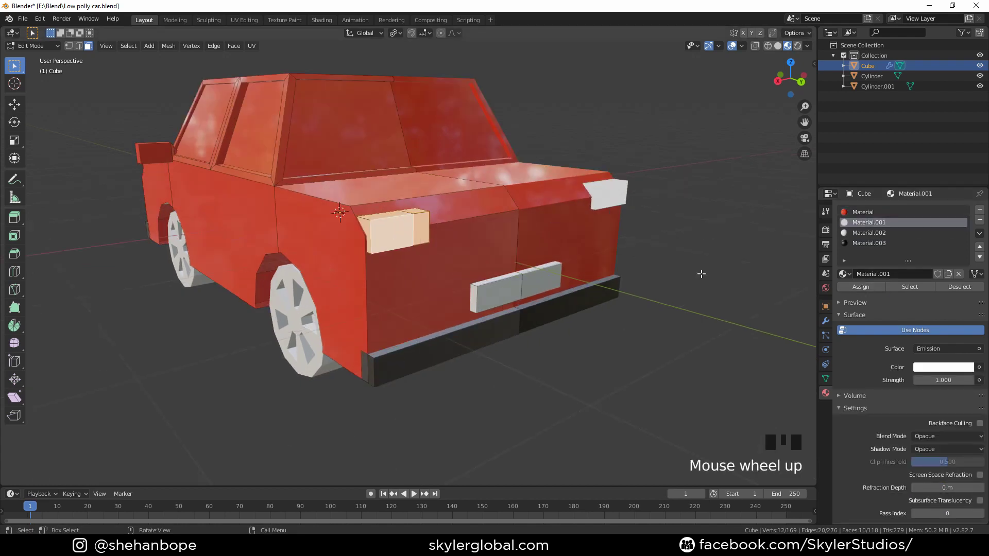
- Add a new material to the car body, switch its surface to Emission and tint its colour towards light red
{"action": "left_click", "coordinate": [981, 211]}
{"action": "left_click", "coordinate": [879, 274]}
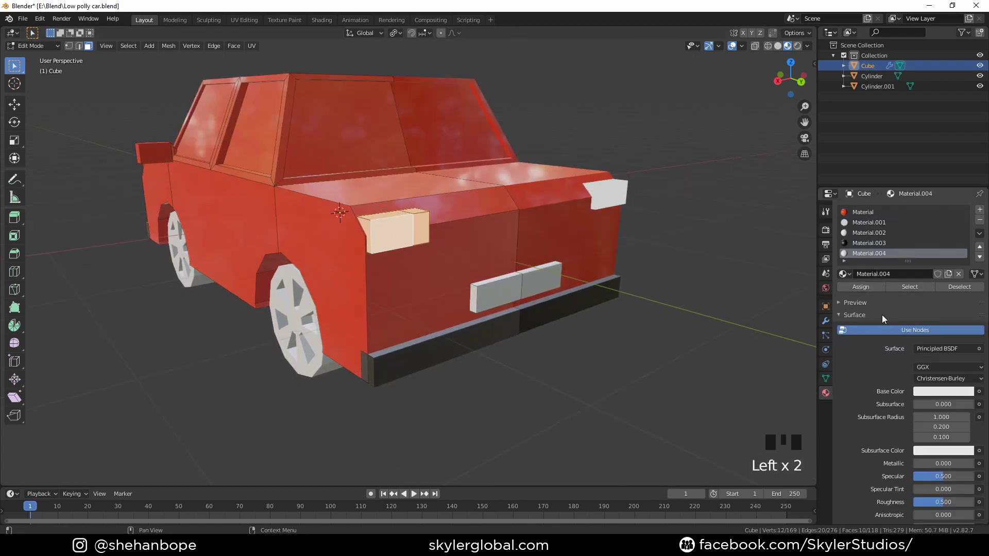
{"action": "left_click_drag", "start_coordinate": [931, 350], "coordinate": [879, 160]}
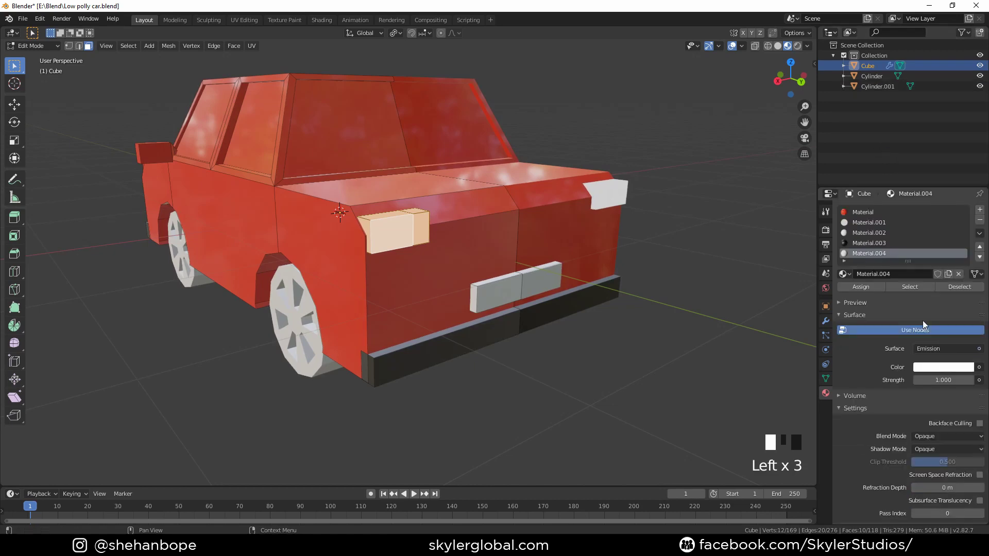
{"action": "left_click", "coordinate": [938, 368]}
{"action": "left_click", "coordinate": [917, 266]}
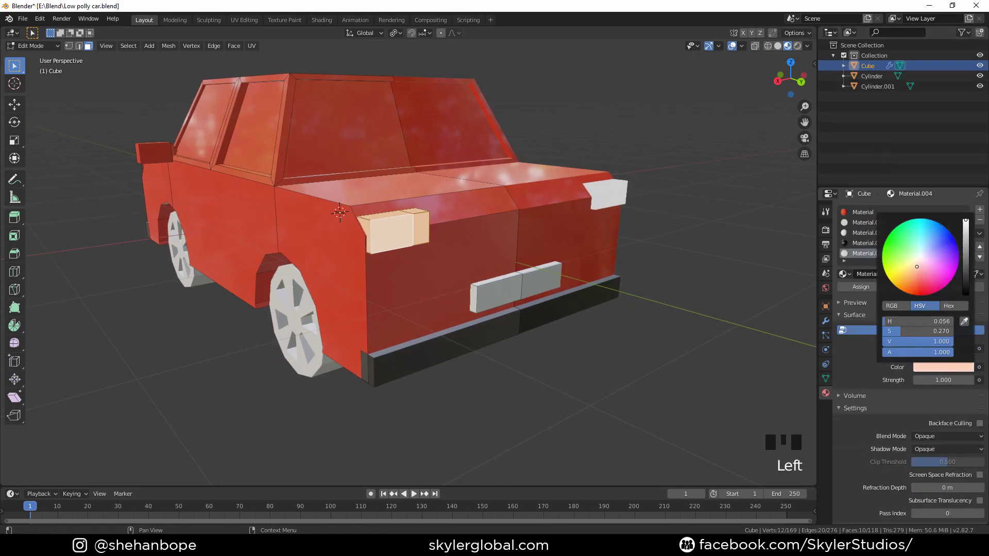
- Select the whole linked rear light and assign the light red emission Material.004 to it
{"action": "left_click", "coordinate": [392, 232]}
{"action": "key", "text": "l"}
{"action": "scroll", "coordinate": [862, 239], "scroll_direction": "down", "scroll_amount": 2}
{"action": "left_click", "coordinate": [869, 231]}
{"action": "left_click", "coordinate": [860, 263]}
- Add another new material to the car body with a light blue base colour, about hue 0.553 and saturation 0.451
{"action": "middle_click_drag", "start_coordinate": [533, 285], "coordinate": [463, 281]}
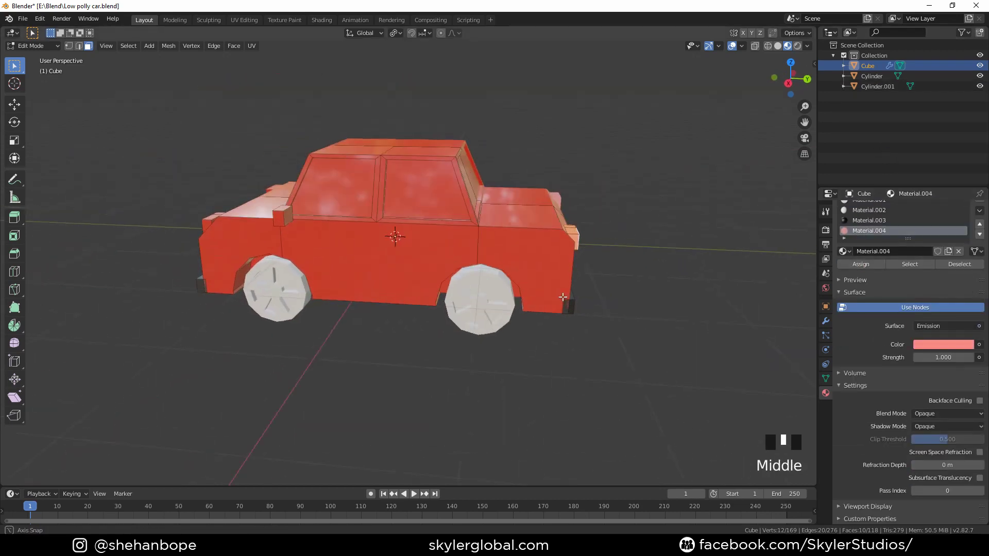
{"action": "scroll", "coordinate": [937, 246], "scroll_direction": "up", "scroll_amount": 4}
{"action": "left_click", "coordinate": [950, 253]}
{"action": "left_click", "coordinate": [908, 274]}
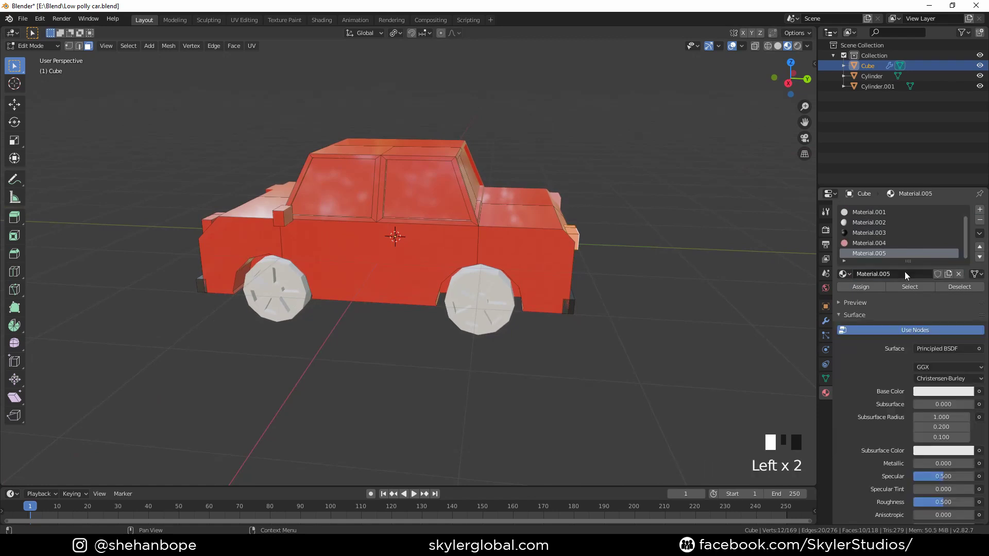
{"action": "left_click", "coordinate": [943, 392]}
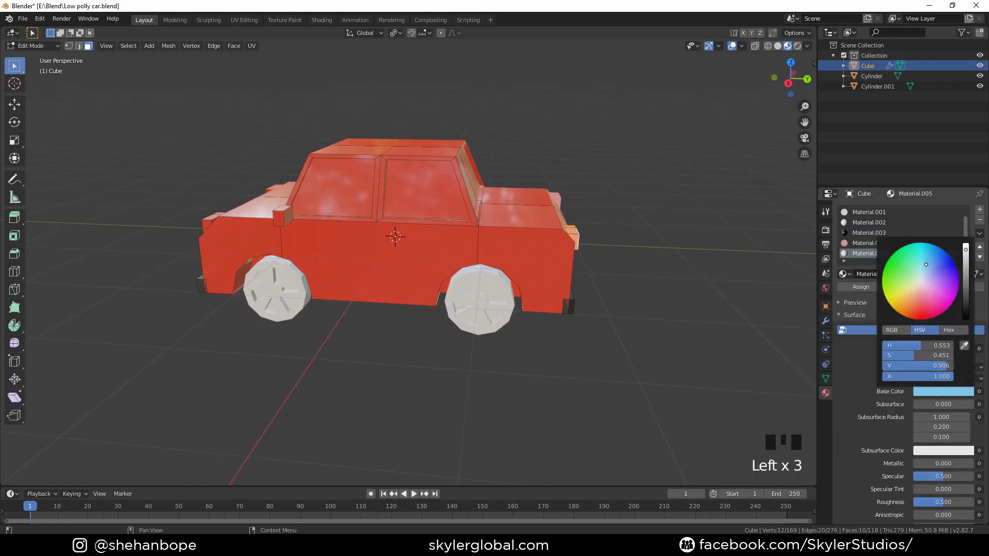
- Select the glass faces of the side windows, windscreen and rear window and assign the light blue Material.005 to them
{"action": "left_click", "coordinate": [419, 192]}
{"action": "middle_click_drag", "start_coordinate": [360, 174], "coordinate": [391, 181]}
{"action": "left_click", "coordinate": [392, 187], "text": "shift"}
{"action": "scroll", "coordinate": [880, 241], "scroll_direction": "down", "scroll_amount": 5}
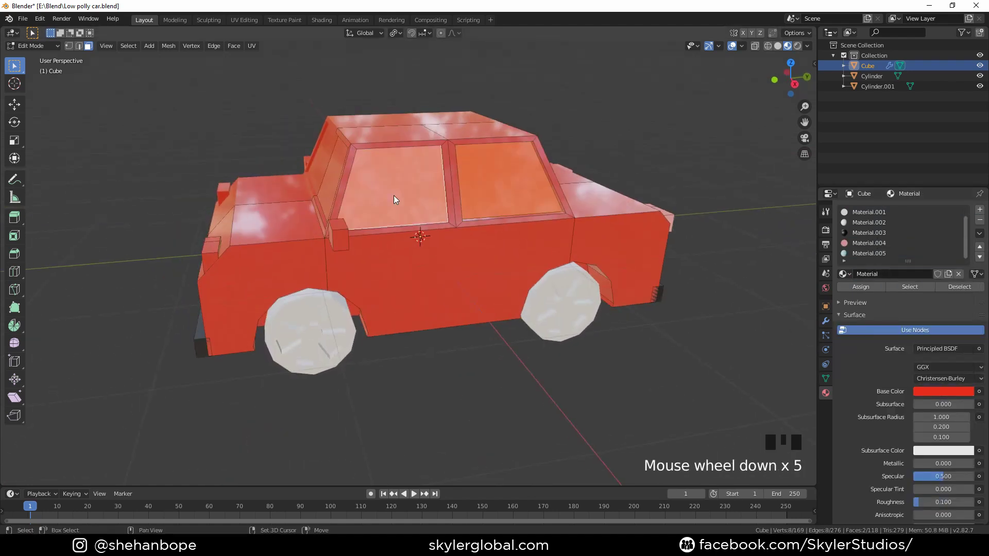
{"action": "left_click", "coordinate": [336, 177], "text": "shift"}
{"action": "middle_click_drag", "start_coordinate": [458, 198], "coordinate": [381, 185]}
{"action": "left_click", "coordinate": [368, 175], "text": "shift"}
{"action": "scroll", "coordinate": [864, 247], "scroll_direction": "up", "scroll_amount": 1}
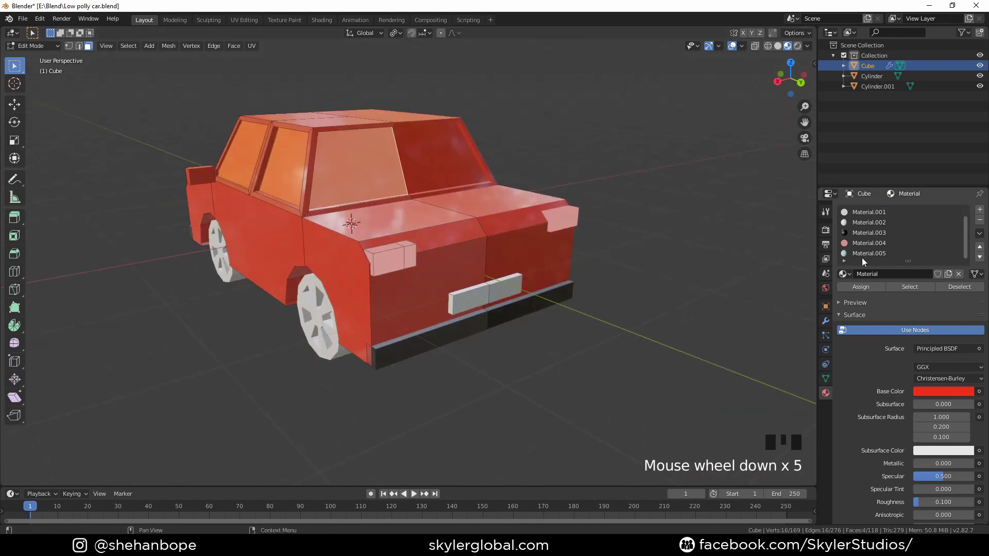
{"action": "left_click", "coordinate": [862, 257]}
{"action": "left_click", "coordinate": [859, 286]}
- Leave the car body, open the front wheels' mesh for editing and select the outer rim ring of faces on one wheel
{"action": "middle_click_drag", "start_coordinate": [559, 149], "coordinate": [629, 141]}
{"action": "left_click", "coordinate": [629, 141]}
{"action": "key", "text": "Tab"}
{"action": "middle_click_drag", "start_coordinate": [525, 160], "coordinate": [572, 216]}
{"action": "middle_click_drag", "start_coordinate": [566, 231], "coordinate": [512, 200], "text": "shift"}
{"action": "left_click", "coordinate": [430, 232]}
{"action": "key", "text": "Tab"}
{"action": "middle_click_drag", "start_coordinate": [431, 232], "coordinate": [376, 256]}
{"action": "scroll", "coordinate": [365, 190], "scroll_direction": "up", "scroll_amount": 2}
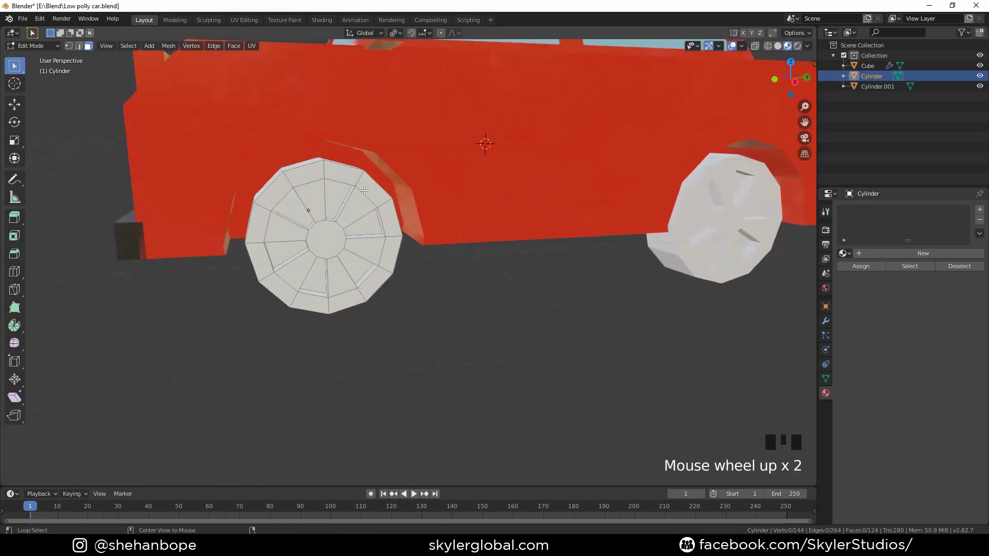
{"action": "middle_click_drag", "start_coordinate": [346, 200], "coordinate": [356, 244], "text": "shift"}
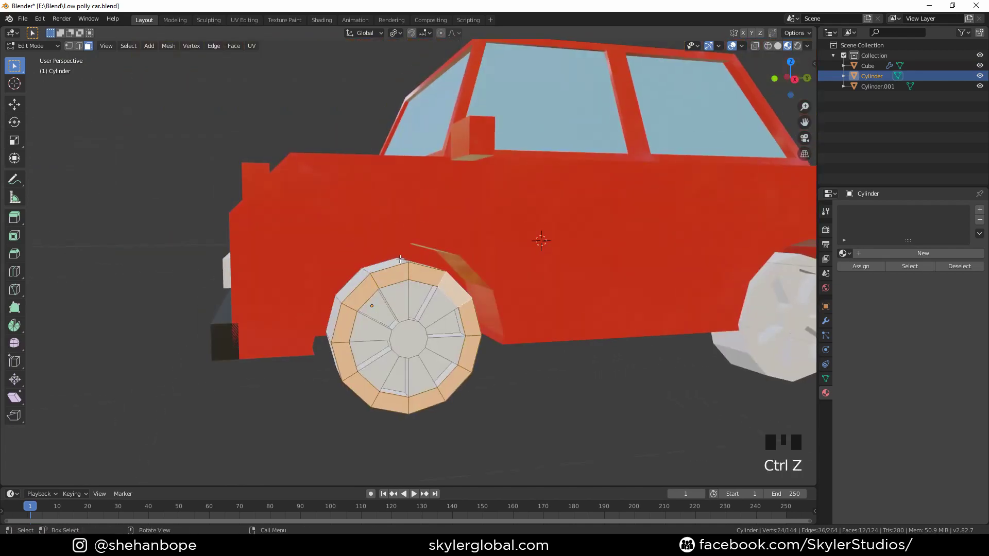
- Add the tread faces, the inner side faces and the opposite front wheel's outer ring to the tyre selection
{"action": "middle_click_drag", "start_coordinate": [459, 315], "coordinate": [516, 240]}
{"action": "left_click", "coordinate": [381, 253], "text": "shift"}
{"action": "middle_click_drag", "start_coordinate": [433, 260], "coordinate": [514, 271]}
{"action": "left_click", "coordinate": [625, 233], "text": "shift"}
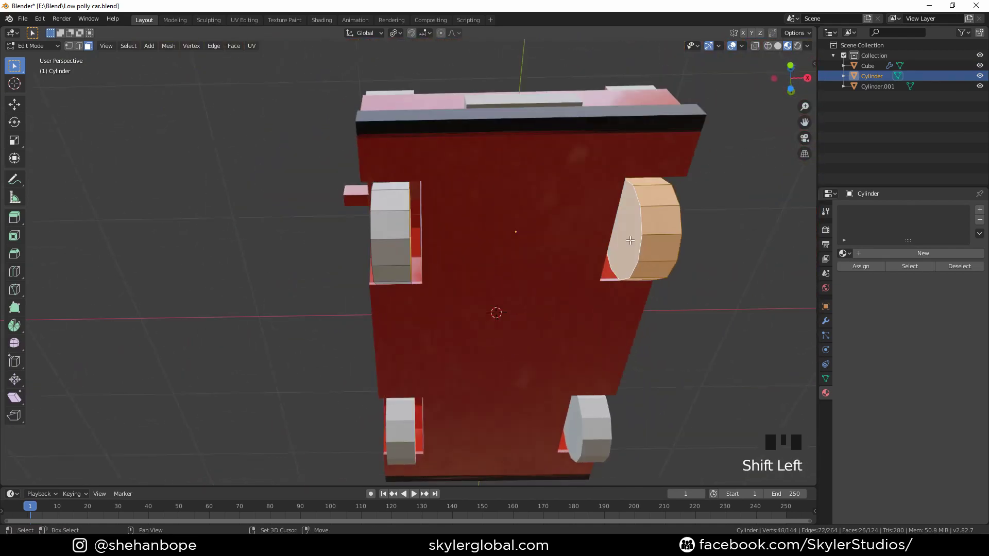
{"action": "middle_click_drag", "start_coordinate": [363, 229], "coordinate": [495, 315]}
{"action": "left_click", "coordinate": [464, 302], "text": "alt+shift"}
{"action": "scroll", "coordinate": [467, 330], "scroll_direction": "down", "scroll_amount": 3}
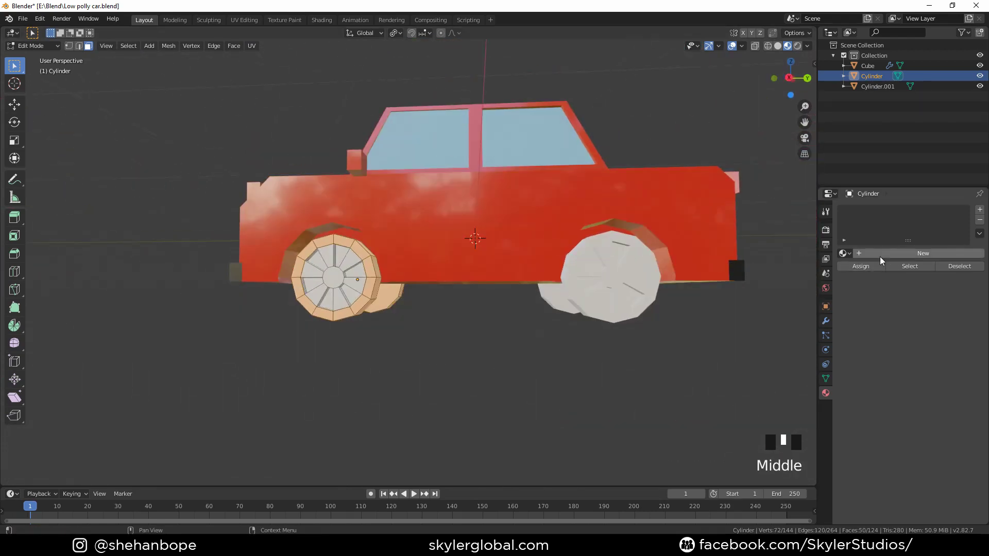
- Create two materials on the front wheels, give the second a black base colour and assign it to the selected tyre faces
{"action": "left_click", "coordinate": [880, 256]}
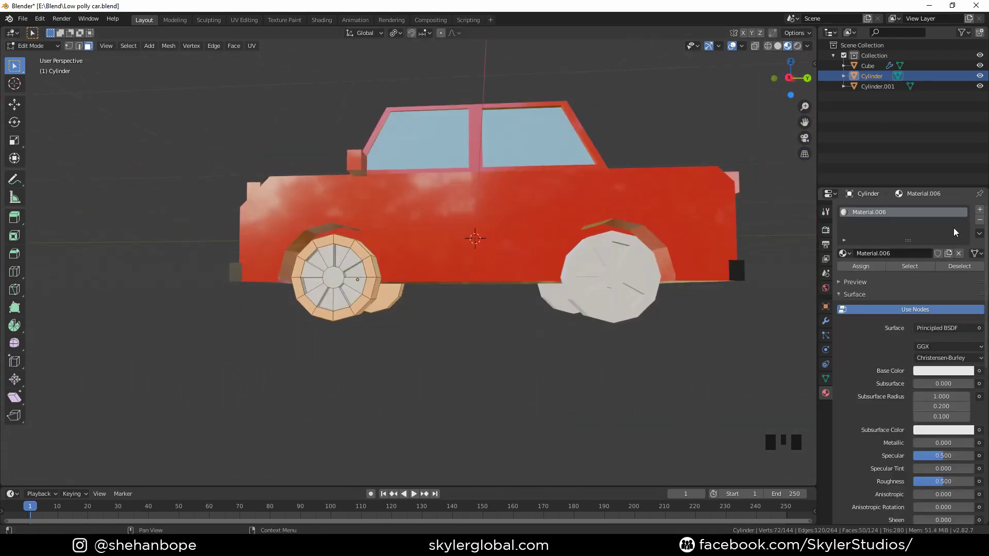
{"action": "left_click", "coordinate": [980, 209]}
{"action": "left_click", "coordinate": [882, 273]}
{"action": "left_click", "coordinate": [943, 391]}
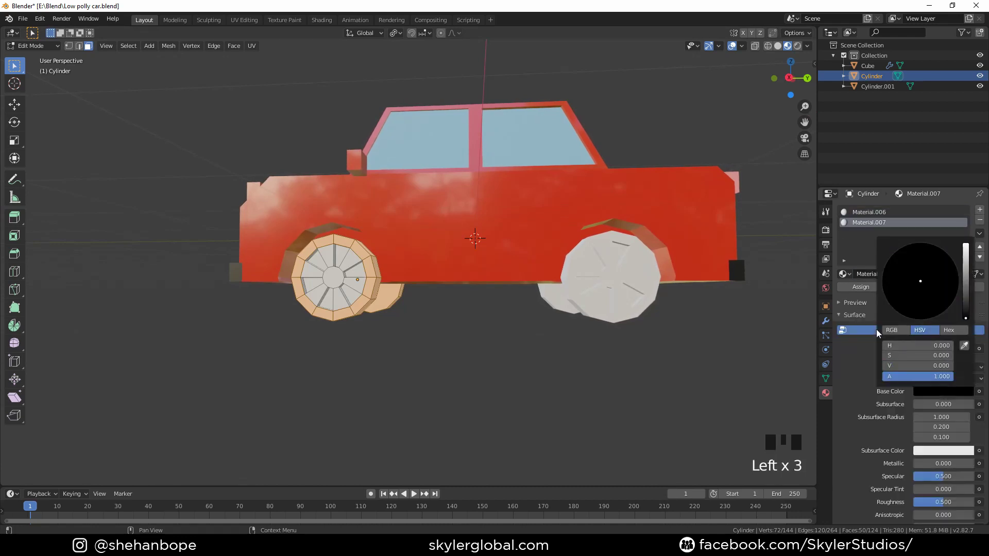
- Set the front wheels' hub material, Material.006, to metallic 1.000 and roughness 0.150
{"action": "left_click", "coordinate": [866, 213]}
{"action": "scroll", "coordinate": [906, 385], "scroll_direction": "down", "scroll_amount": 4}
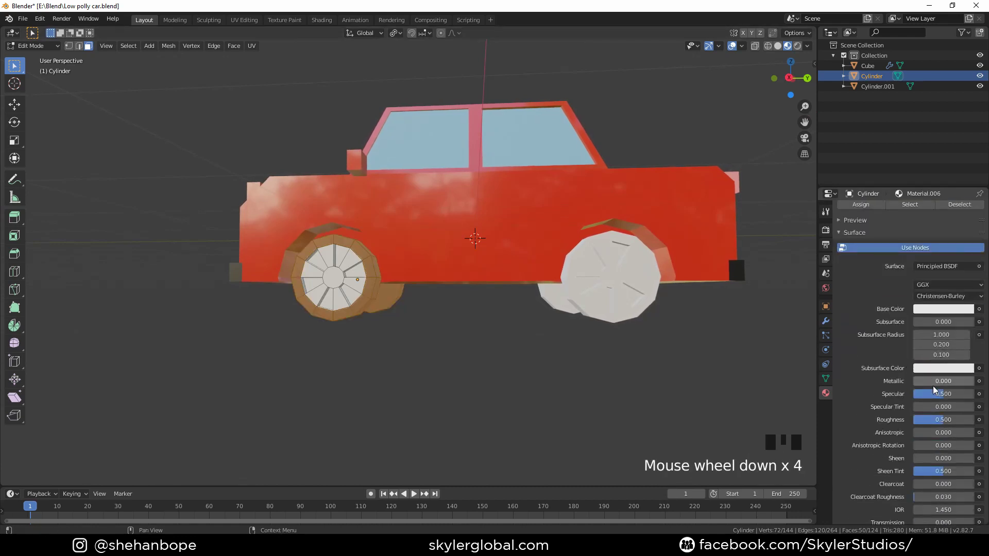
{"action": "left_click_drag", "start_coordinate": [933, 382], "coordinate": [971, 381]}
{"action": "scroll", "coordinate": [875, 225], "scroll_direction": "up", "scroll_amount": 6}
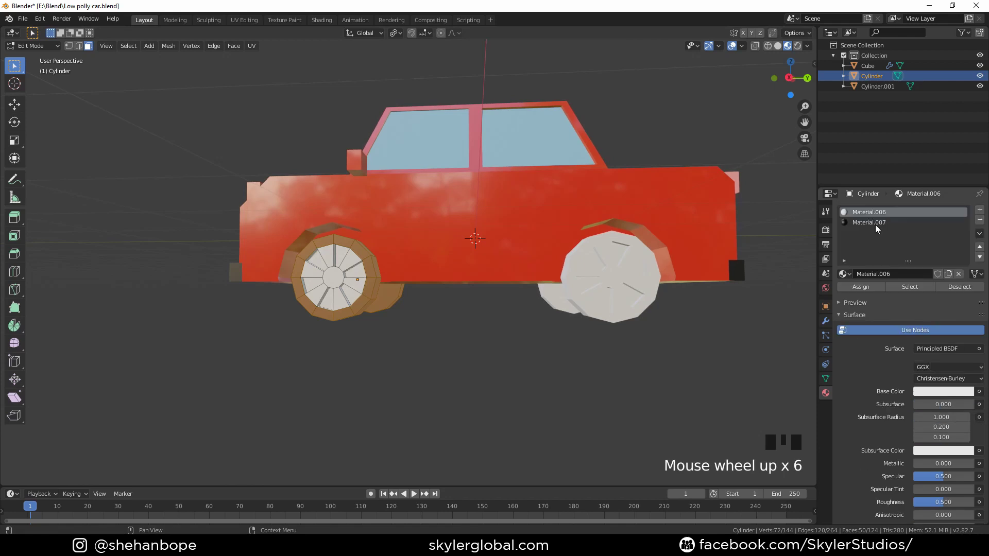
{"action": "scroll", "coordinate": [951, 429], "scroll_direction": "down", "scroll_amount": 5}
{"action": "key", "text": "Tab"}
{"action": "left_click", "coordinate": [870, 361]}
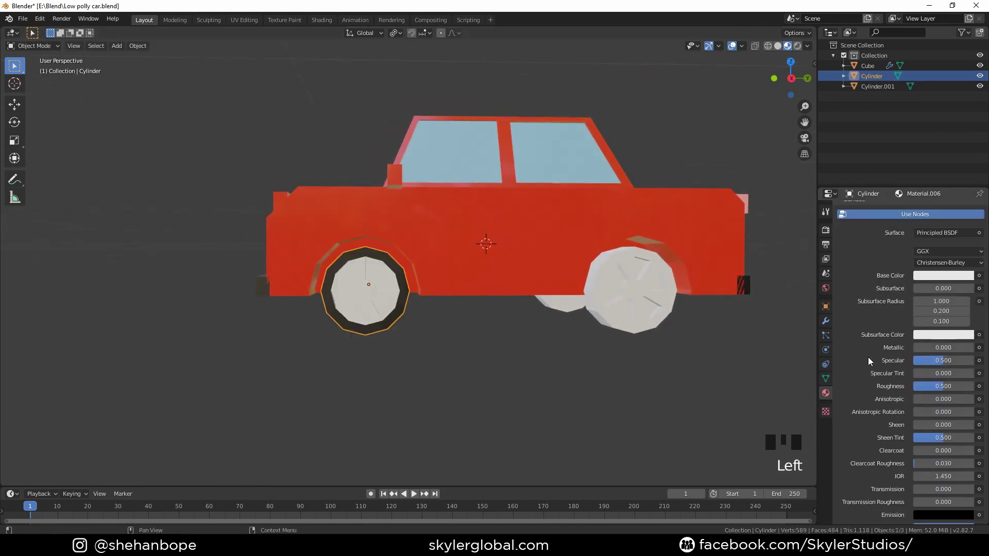
{"action": "middle_click_drag", "start_coordinate": [777, 375], "coordinate": [791, 376]}
{"action": "left_click_drag", "start_coordinate": [943, 386], "coordinate": [930, 387]}
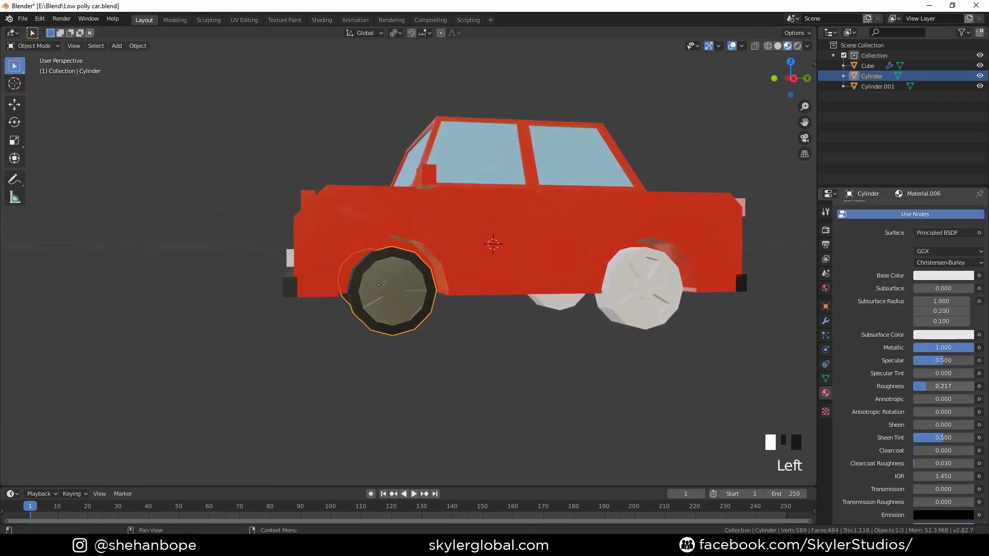
- Delete the uncoloured rear wheels
{"action": "left_click", "coordinate": [611, 320]}
{"action": "key", "text": "x"}
{"action": "left_click", "coordinate": [611, 320]}
- Duplicate the coloured front wheels and move the copy 2.13 m along the Y axis into the rear wheel arches
{"action": "left_click", "coordinate": [396, 298]}
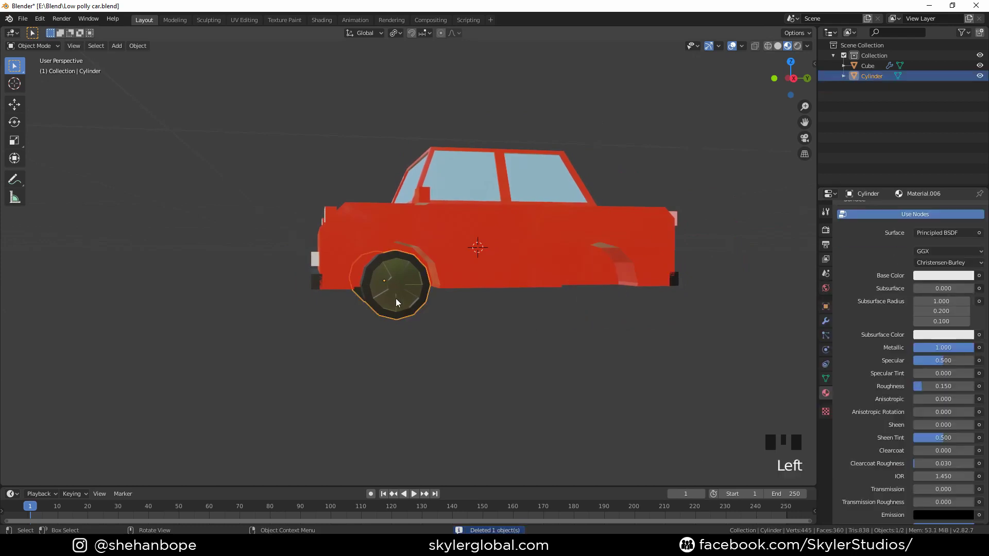
{"action": "key", "text": "KP_1"}
{"action": "key", "text": "KP_3"}
{"action": "key", "text": "shift+d"}
{"action": "right_click", "coordinate": [396, 298]}
{"action": "key", "text": "g"}
{"action": "key", "text": "y"}
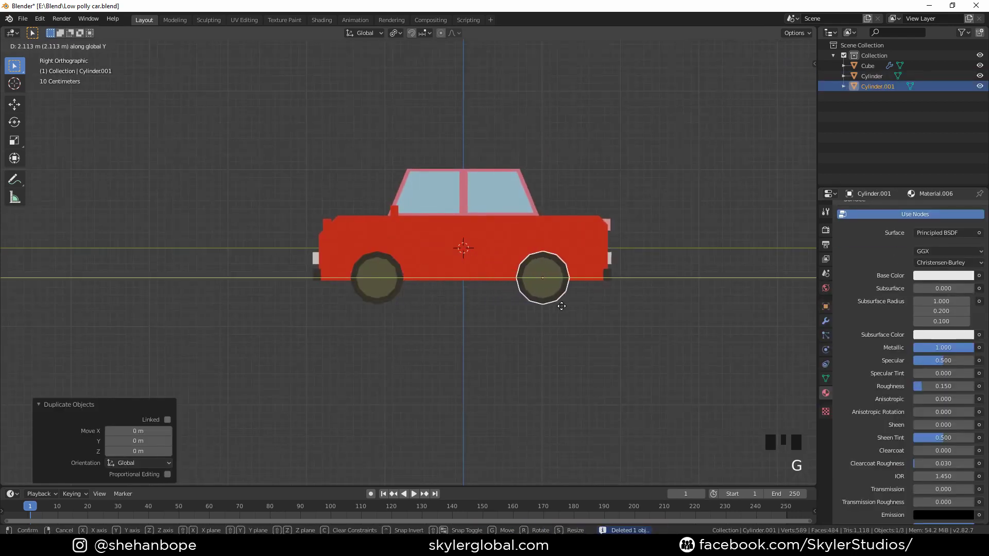
{"action": "left_click", "coordinate": [561, 302]}
{"action": "middle_click_drag", "start_coordinate": [562, 301], "coordinate": [396, 302]}
{"action": "scroll", "coordinate": [521, 314], "scroll_direction": "down", "scroll_amount": 2}
{"action": "scroll", "coordinate": [570, 329], "scroll_direction": "up", "scroll_amount": 1}
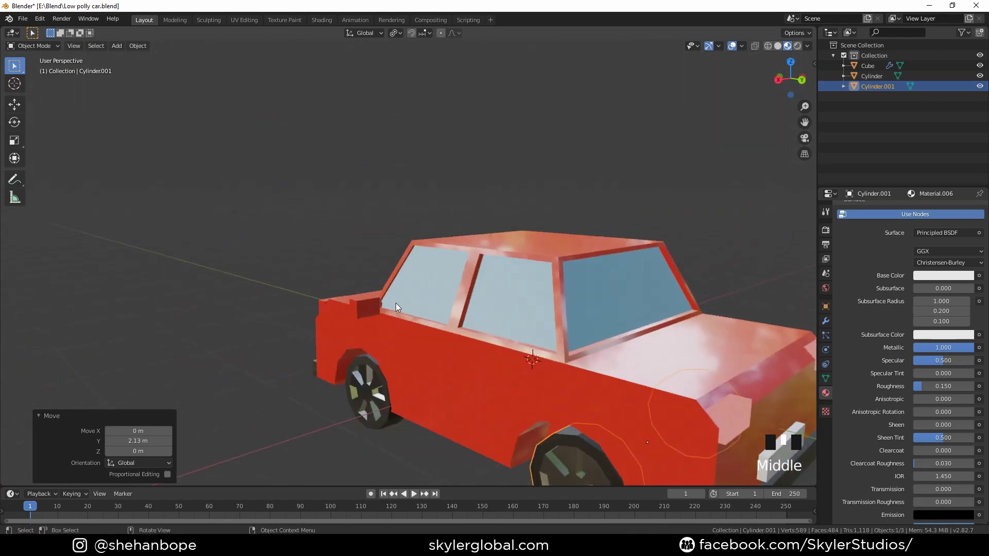
- Assign the light blue Material.005 to the side mirror's glass face on the car body and return to Object Mode
{"action": "scroll", "coordinate": [396, 303], "scroll_direction": "up", "scroll_amount": 2}
{"action": "key", "text": "Tab"}
{"action": "left_click", "coordinate": [353, 348]}
{"action": "key", "text": "Tab"}
{"action": "left_click", "coordinate": [373, 354]}
{"action": "key", "text": "Tab"}
{"action": "left_click", "coordinate": [319, 302]}
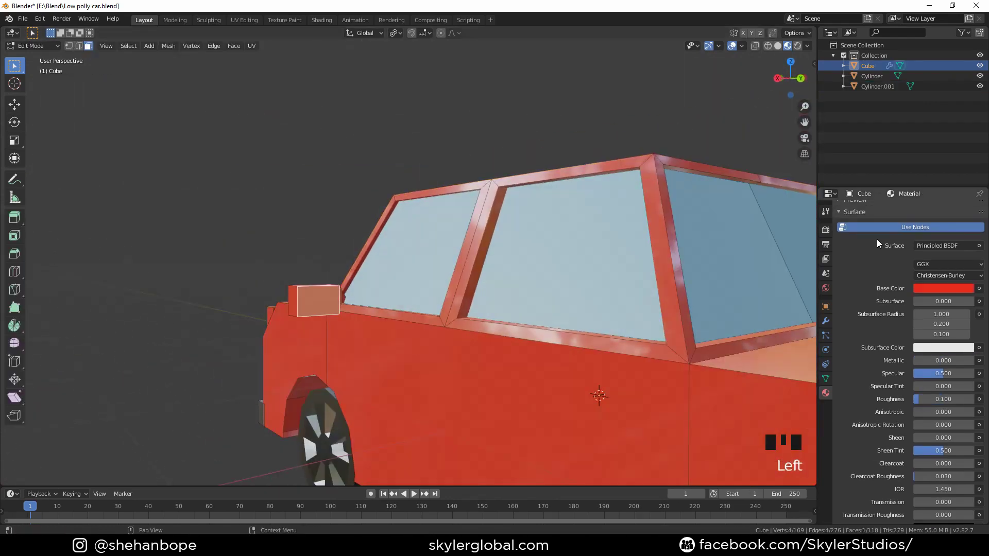
{"action": "scroll", "coordinate": [877, 239], "scroll_direction": "up", "scroll_amount": 6}
{"action": "scroll", "coordinate": [878, 240], "scroll_direction": "down", "scroll_amount": 1}
{"action": "left_click", "coordinate": [871, 252]}
{"action": "left_click", "coordinate": [867, 287]}
{"action": "left_click", "coordinate": [316, 216]}
{"action": "scroll", "coordinate": [329, 216], "scroll_direction": "down", "scroll_amount": 5}
{"action": "mouse_move", "coordinate": [391, 217]}
{"action": "middle_mouse_down"}
{"action": "mouse_move", "coordinate": [508, 216]}
{"action": "mouse_move", "coordinate": [382, 231]}
{"action": "middle_mouse_up"}
{"action": "key", "text": "Tab"}
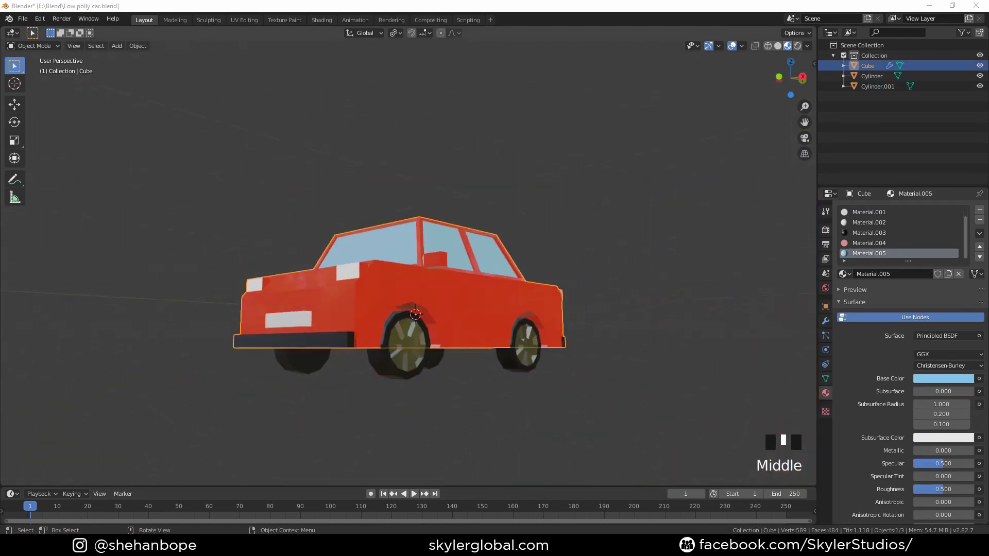
- Add a UV sphere at the origin and scale it by 10
{"action": "key", "text": "shift+a"}
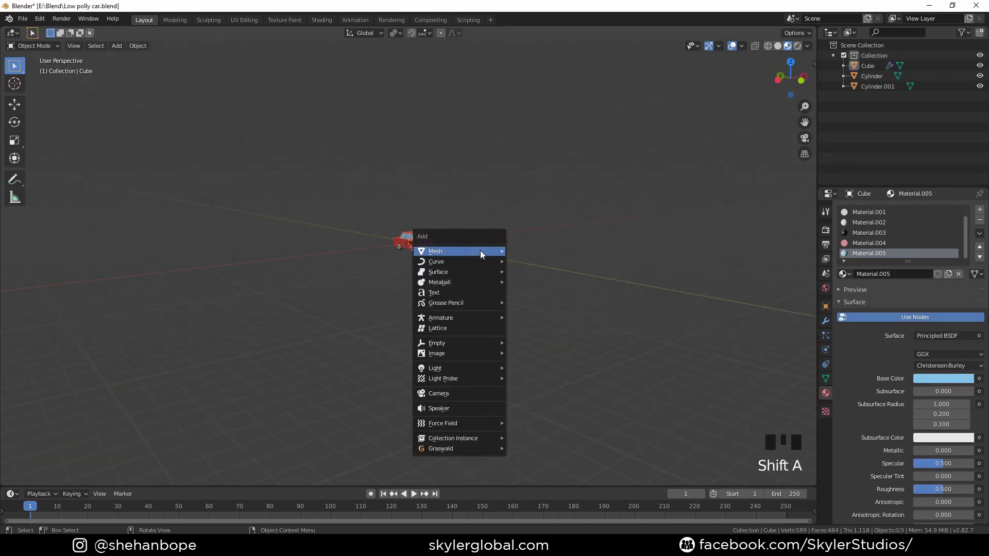
{"action": "mouse_move", "coordinate": [480, 251]}
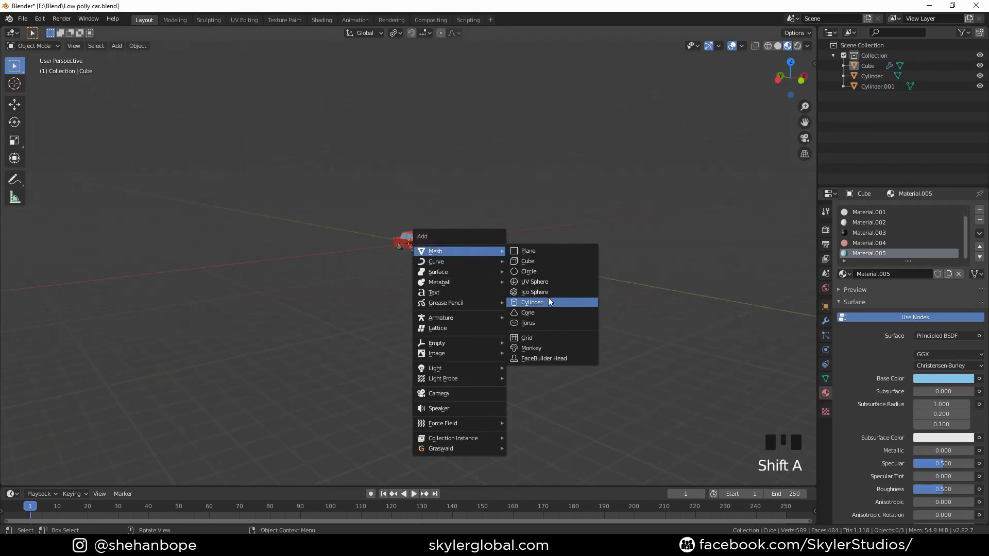
{"action": "left_click", "coordinate": [546, 282]}
{"action": "key", "text": "KP_1"}
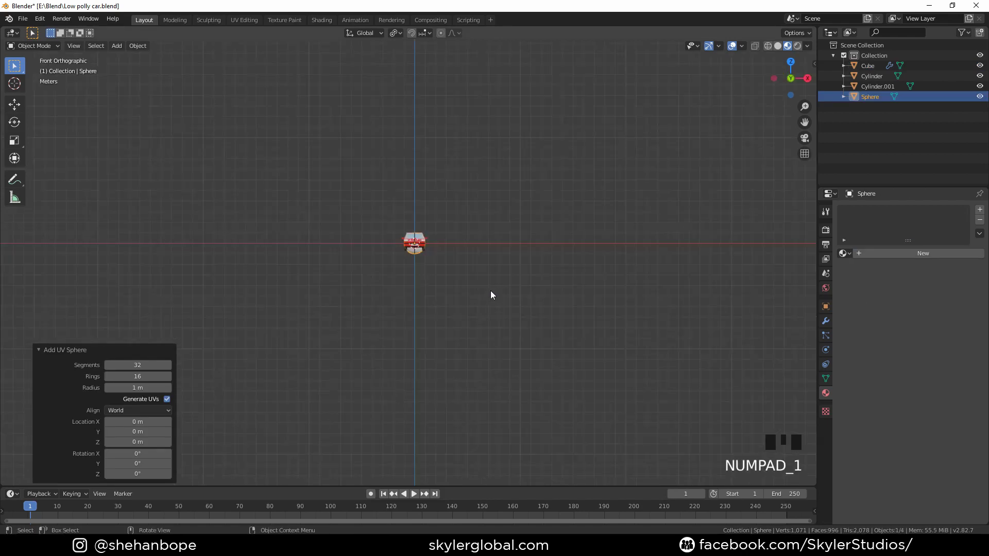
{"action": "key", "text": "ctrl+KP_2"}
{"action": "type", "text": "s10"}
{"action": "key", "text": "Return"}
{"action": "key", "text": "g"}
{"action": "right_click", "coordinate": [514, 256]}
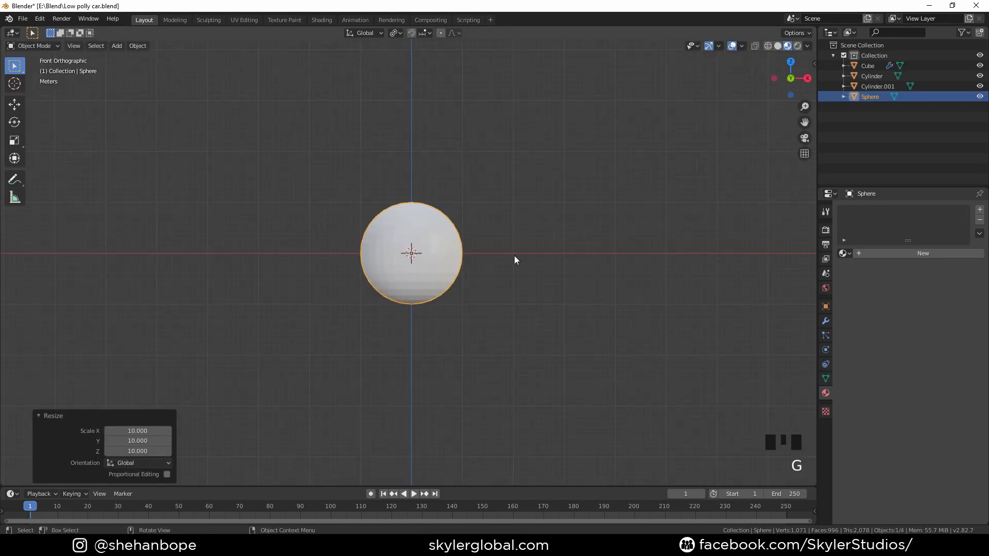
- Move the sphere 11 m down along the Z axis so that it sits beneath the car
{"action": "scroll", "coordinate": [514, 256], "scroll_direction": "up", "scroll_amount": 5}
{"action": "key", "text": "g"}
{"action": "key", "text": "z"}
{"action": "left_click", "coordinate": [504, 395]}
{"action": "middle_click_drag", "start_coordinate": [374, 359], "coordinate": [477, 360]}
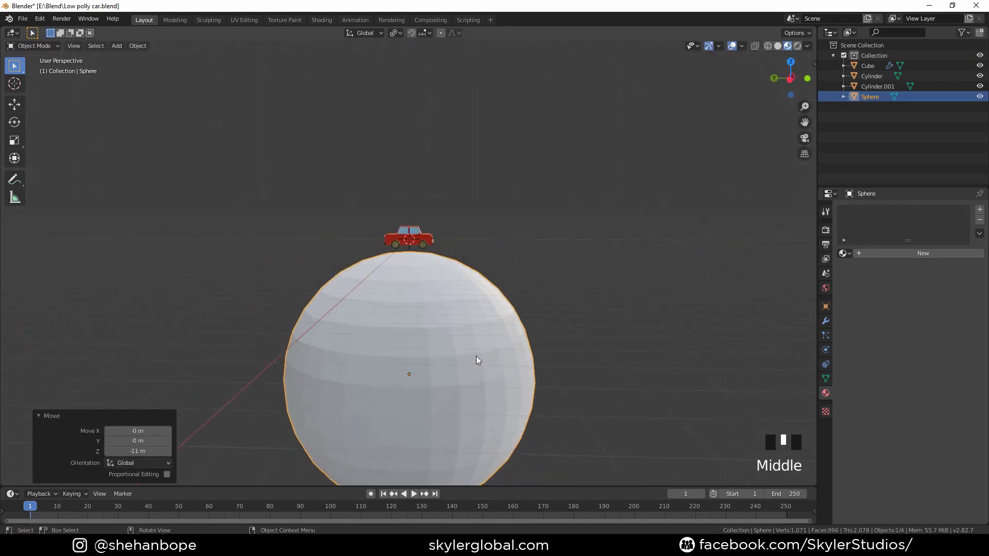
- Set the sphere's scale to 20 on all three axes
{"action": "scroll", "coordinate": [483, 327], "scroll_direction": "down", "scroll_amount": 4}
{"action": "key", "text": "n"}
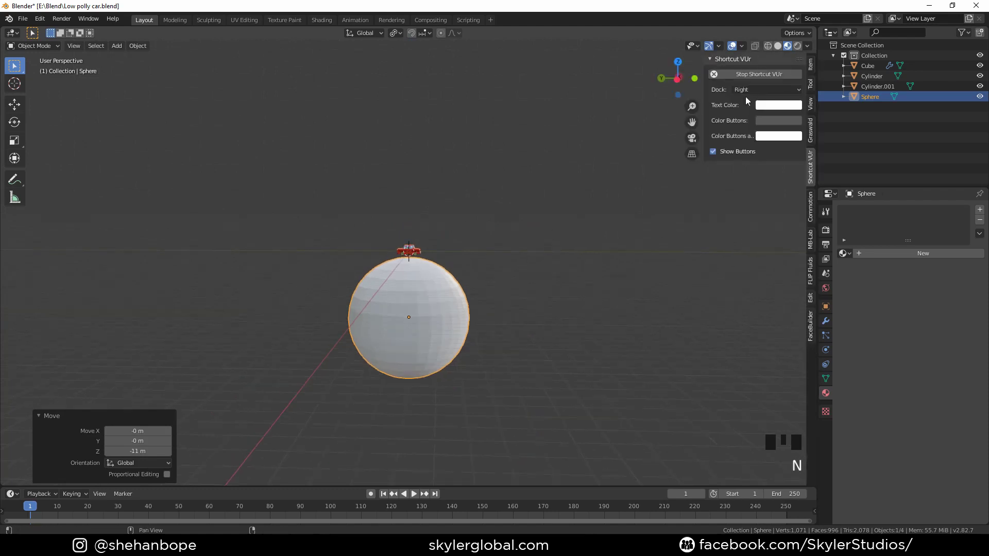
{"action": "left_click", "coordinate": [810, 66]}
{"action": "type", "text": "20"}
{"action": "key", "text": "Return"}
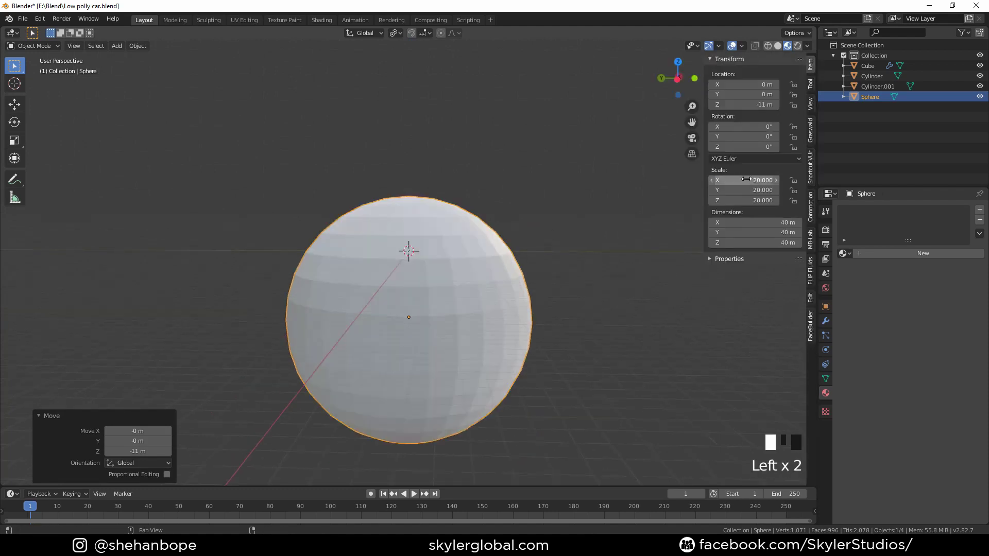
- Lower the sphere another 9.97 m along the Z axis so that its top lies just under the wheels
{"action": "key", "text": "g"}
{"action": "key", "text": "z"}
{"action": "left_click", "coordinate": [556, 267]}
{"action": "middle_click_drag", "start_coordinate": [555, 267], "coordinate": [448, 284]}
{"action": "scroll", "coordinate": [448, 284], "scroll_direction": "up", "scroll_amount": 6}
{"action": "mouse_move", "coordinate": [448, 283]}
{"action": "middle_mouse_down"}
{"action": "mouse_move", "coordinate": [539, 277]}
{"action": "mouse_move", "coordinate": [503, 222]}
{"action": "middle_mouse_up"}
{"action": "scroll", "coordinate": [539, 277], "scroll_direction": "up", "scroll_amount": 3}
{"action": "scroll", "coordinate": [502, 222], "scroll_direction": "down", "scroll_amount": 2}
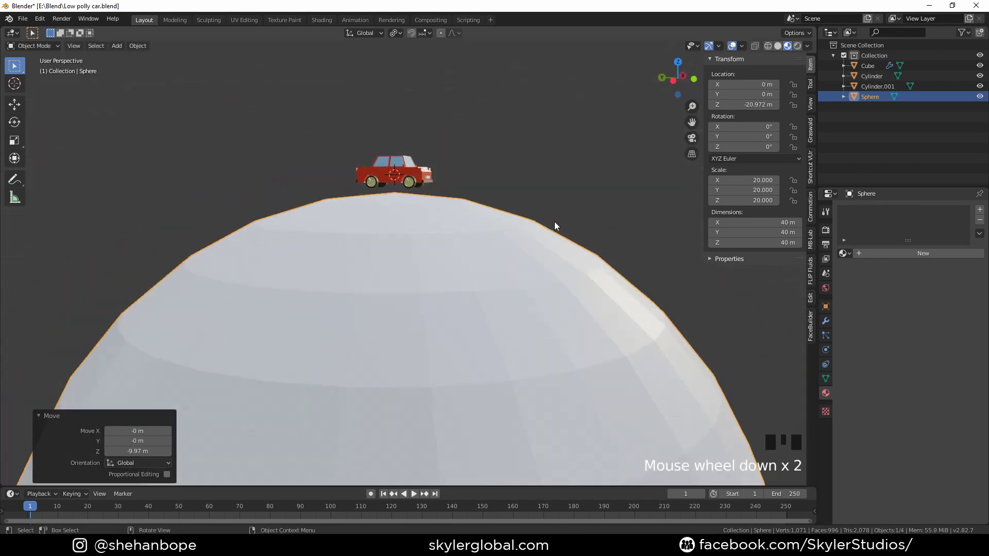
- Shade the sphere smooth and add a level 2 Subdivision Surface modifier to it
{"action": "right_click", "coordinate": [555, 221]}
{"action": "left_click", "coordinate": [576, 209]}
{"action": "key", "text": "ctrl+2"}
- Duplicate one pole-to-pole edge line of the sphere in place and separate it into its own object
{"action": "middle_click_drag", "start_coordinate": [576, 220], "coordinate": [504, 301]}
{"action": "key", "text": "Tab"}
{"action": "left_click", "coordinate": [429, 295], "text": "alt"}
{"action": "key", "text": "2"}
{"action": "left_click", "coordinate": [428, 294], "text": "alt"}
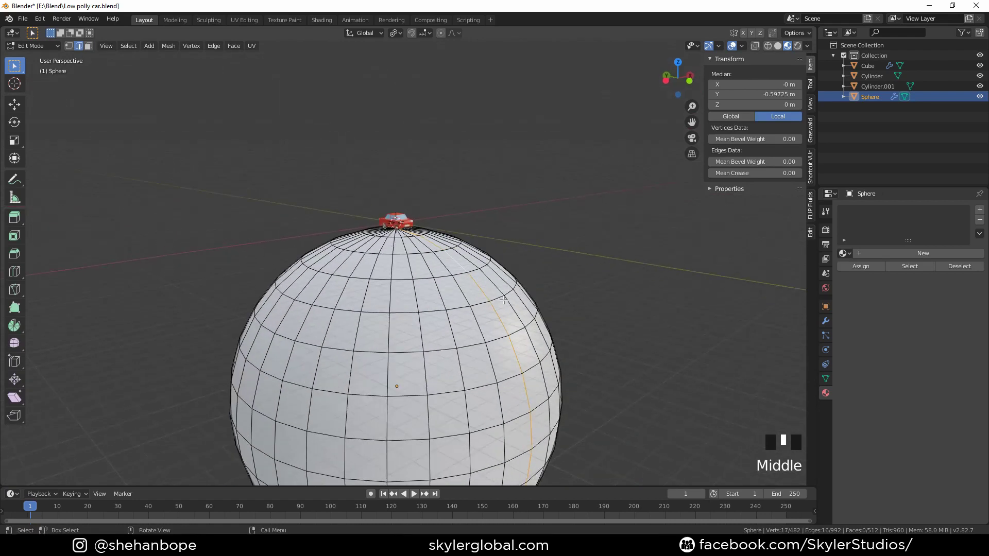
{"action": "right_click", "coordinate": [566, 329]}
{"action": "left_click", "coordinate": [545, 344]}
{"action": "key", "text": "Tab"}
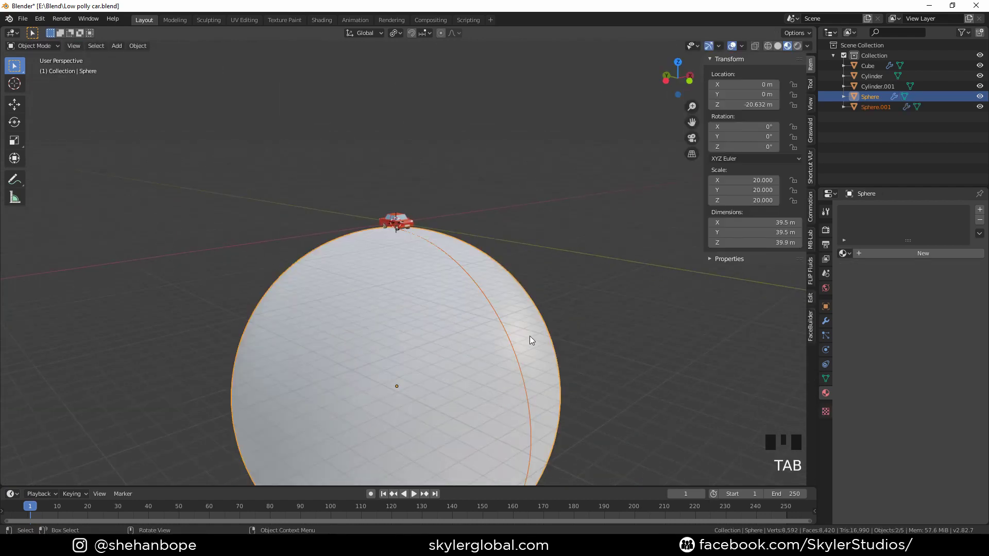
- Select the separated edge line and add a Mirror modifier on the X axis to it
{"action": "left_click", "coordinate": [509, 336]}
{"action": "key", "text": "Tab"}
{"action": "middle_click_drag", "start_coordinate": [509, 336], "coordinate": [531, 309]}
{"action": "left_click", "coordinate": [825, 321]}
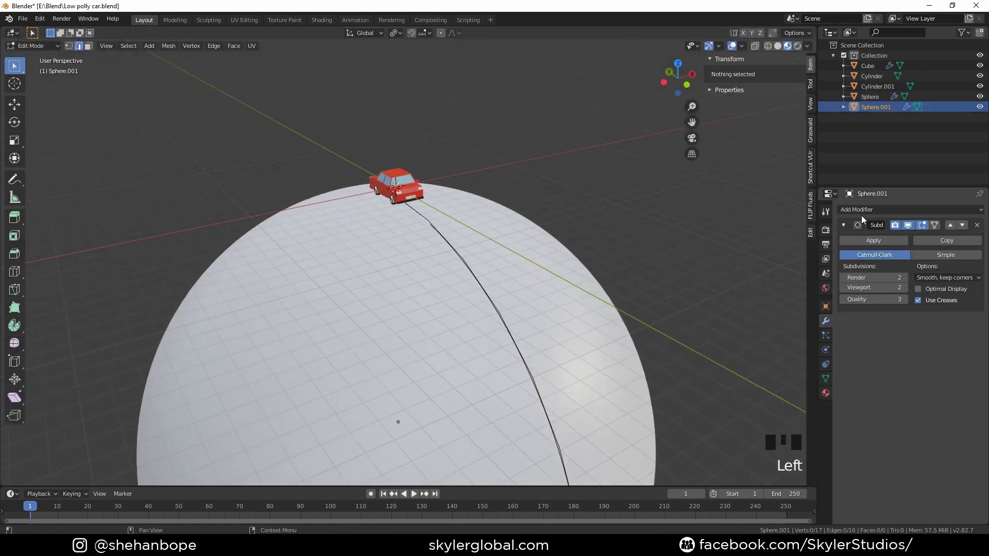
{"action": "left_click", "coordinate": [874, 210]}
{"action": "left_click", "coordinate": [794, 313]}
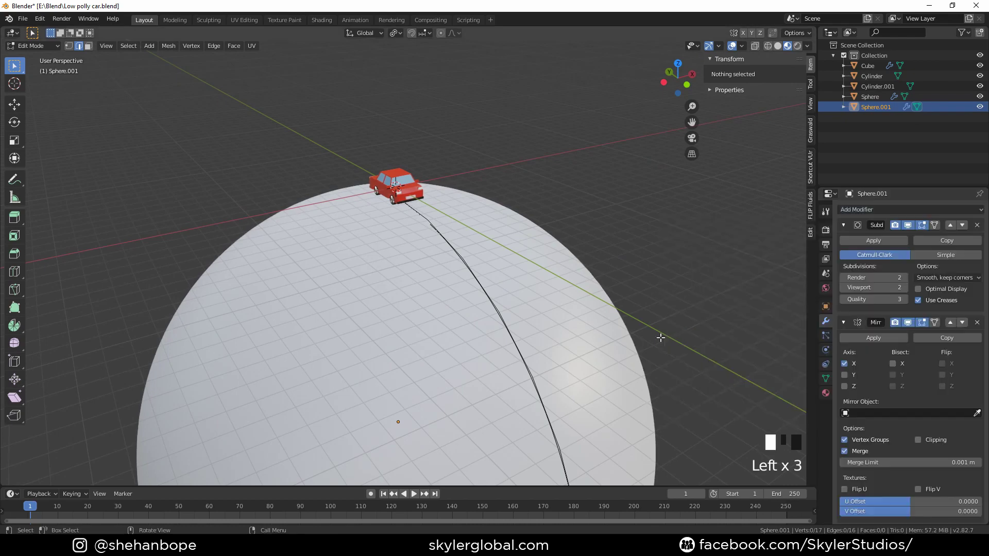
- With all of the line's edges selected, move the Mirror modifier above the Subdivision Surface modifier and enable Clipping
{"action": "key", "text": "Tab"}
{"action": "middle_click_drag", "start_coordinate": [528, 298], "coordinate": [506, 303]}
{"action": "key", "text": "Tab"}
{"action": "key", "text": "a"}
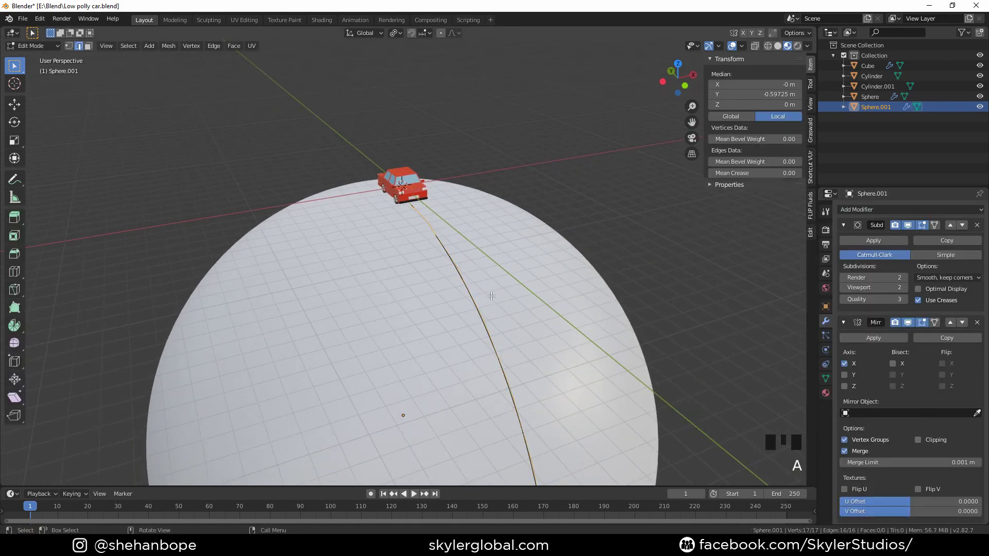
{"action": "scroll", "coordinate": [491, 299], "scroll_direction": "up", "scroll_amount": 1}
{"action": "key", "text": "g"}
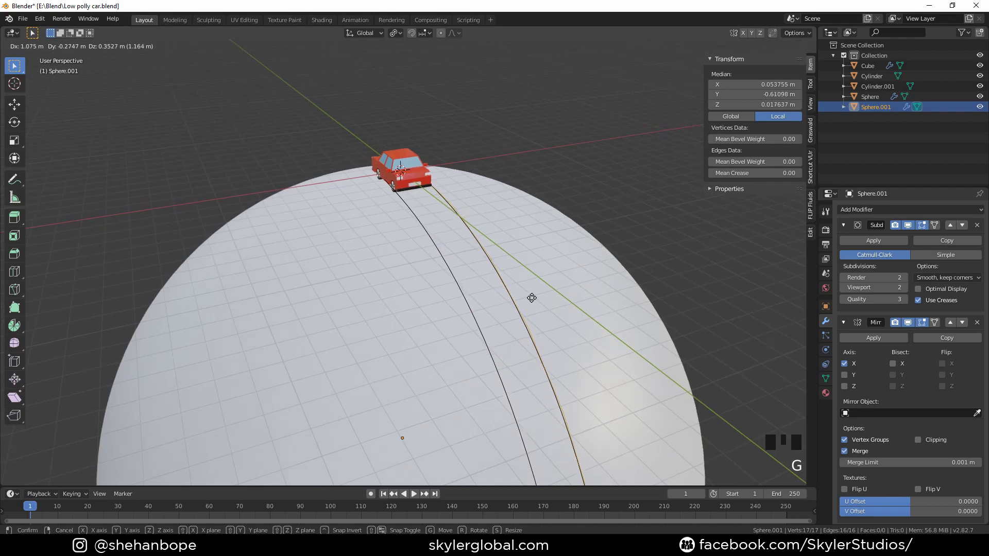
{"action": "right_click", "coordinate": [532, 298]}
{"action": "scroll", "coordinate": [933, 335], "scroll_direction": "down", "scroll_amount": 3}
{"action": "left_click", "coordinate": [949, 319]}
{"action": "left_click", "coordinate": [918, 339]}
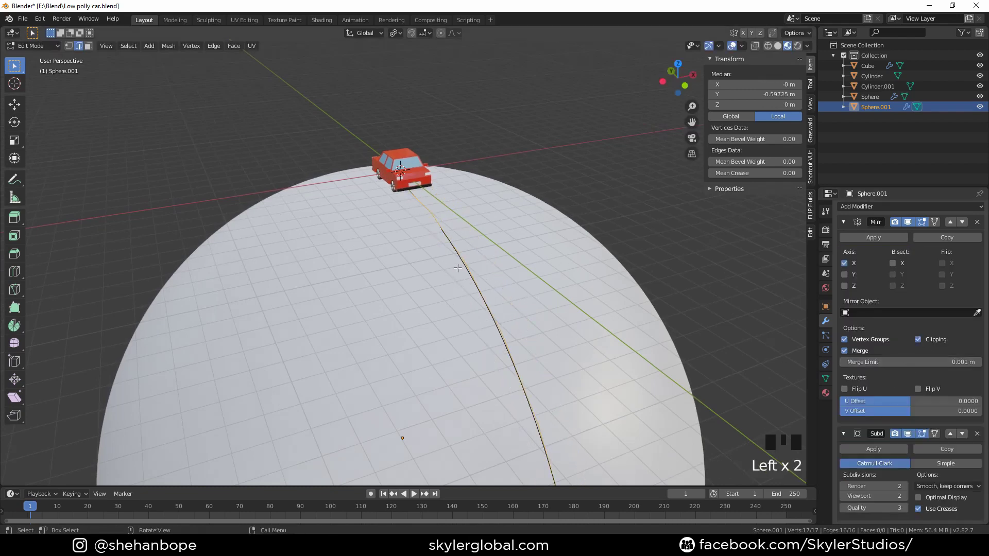
- Extrude the edge line and, with Clipping turned off, move the new edges along X to form a mirrored road strip about 5.7 m wide
{"action": "key", "text": "e"}
{"action": "right_click", "coordinate": [488, 273]}
{"action": "key", "text": "g"}
{"action": "key", "text": "y"}
{"action": "right_click", "coordinate": [488, 273]}
{"action": "key", "text": "g"}
{"action": "key", "text": "x"}
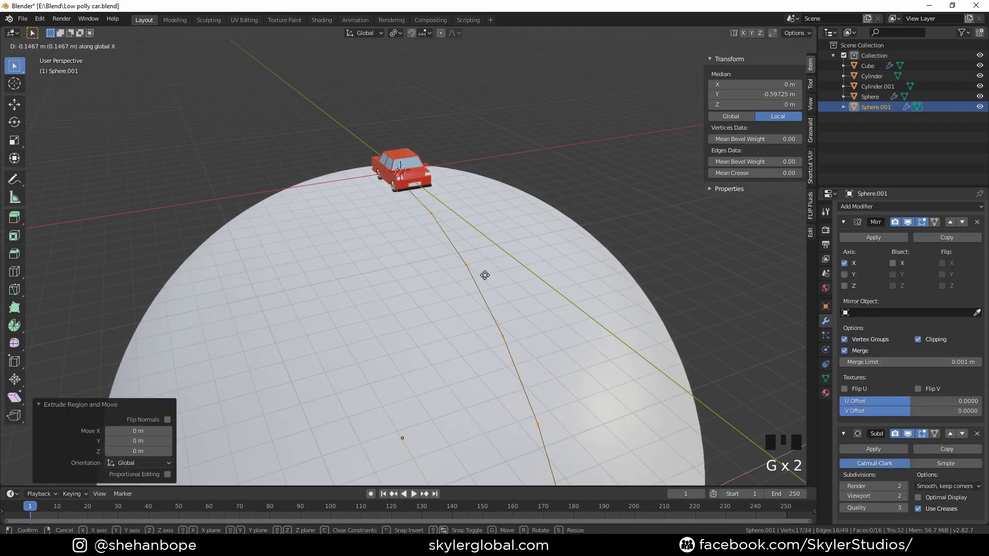
{"action": "left_click", "coordinate": [918, 339]}
{"action": "key", "text": "g"}
{"action": "key", "text": "x"}
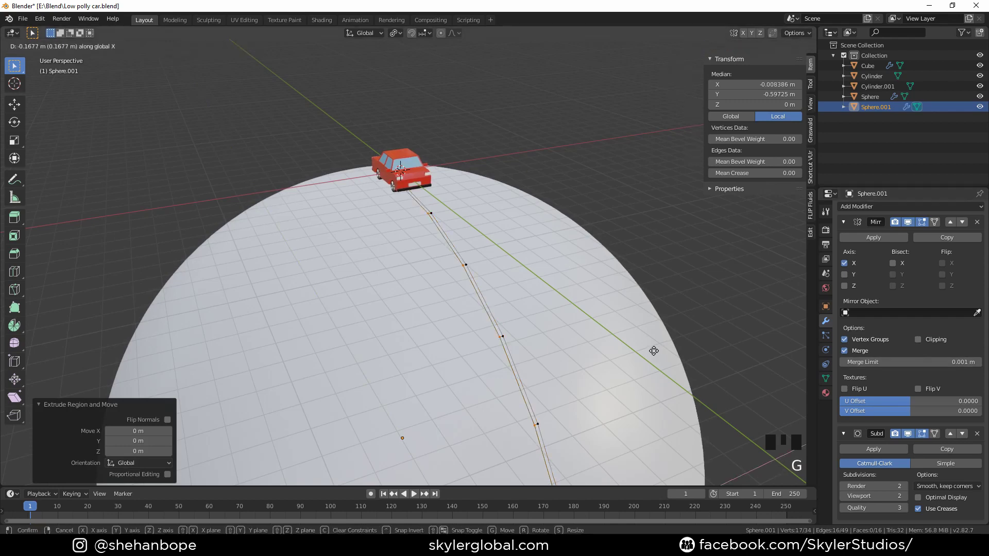
{"action": "left_click", "coordinate": [609, 363]}
- Mirror the road strip on the Y axis as well so it circles the sphere, and apply the Mirror modifier
{"action": "scroll", "coordinate": [515, 360], "scroll_direction": "down", "scroll_amount": 2}
{"action": "middle_click_drag", "start_coordinate": [480, 364], "coordinate": [899, 279]}
{"action": "key", "text": "Tab"}
{"action": "scroll", "coordinate": [468, 391], "scroll_direction": "up", "scroll_amount": 2}
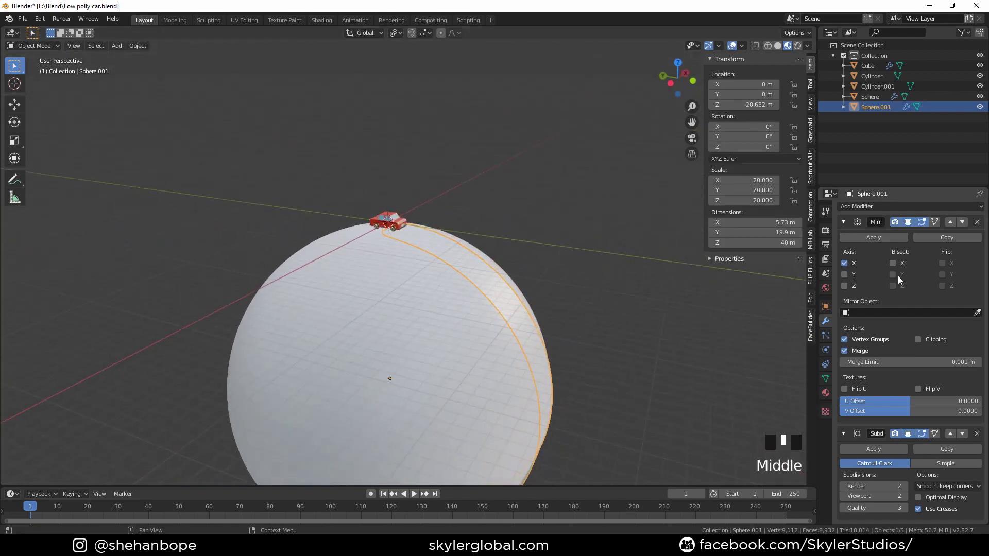
{"action": "key", "text": "Tab"}
{"action": "middle_click_drag", "start_coordinate": [802, 228], "coordinate": [766, 239]}
{"action": "left_click", "coordinate": [852, 240]}
{"action": "key", "text": "Tab"}
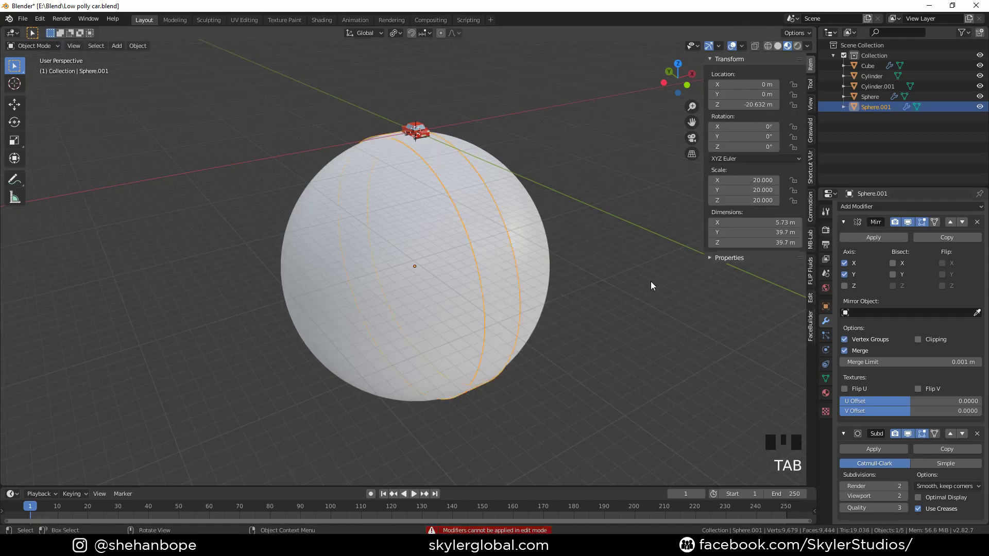
{"action": "left_click", "coordinate": [856, 238]}
{"action": "key", "text": "Tab"}
{"action": "key", "text": "Tab"}
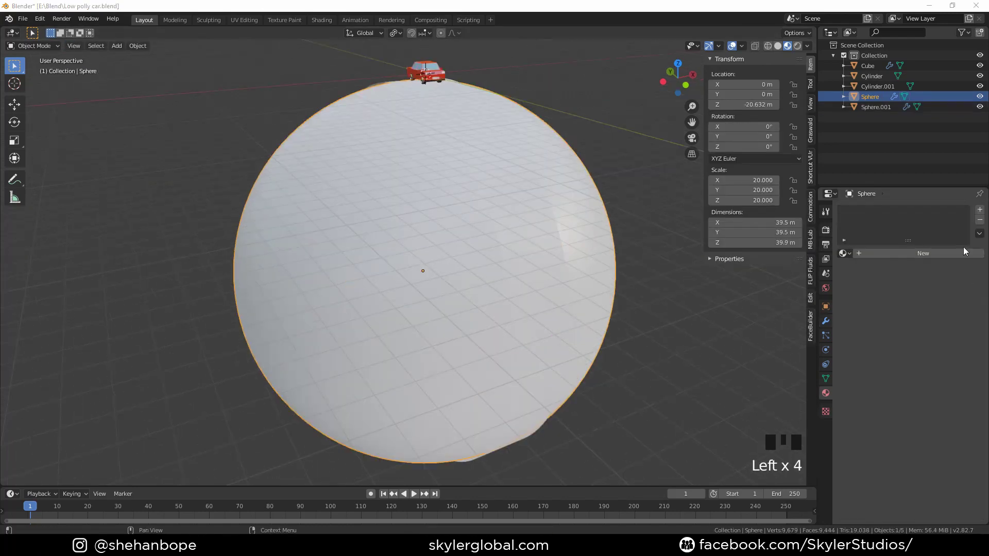
- Give the sphere a new material with a dark orange-brown base color
{"action": "left_click", "coordinate": [932, 253]}
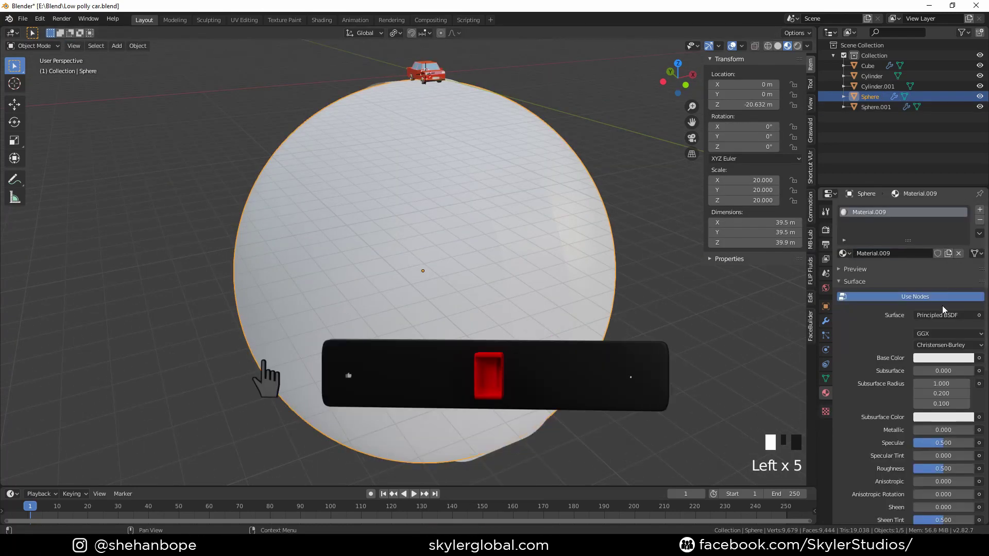
{"action": "left_click", "coordinate": [943, 358]}
{"action": "left_click_drag", "start_coordinate": [922, 269], "coordinate": [912, 274]}
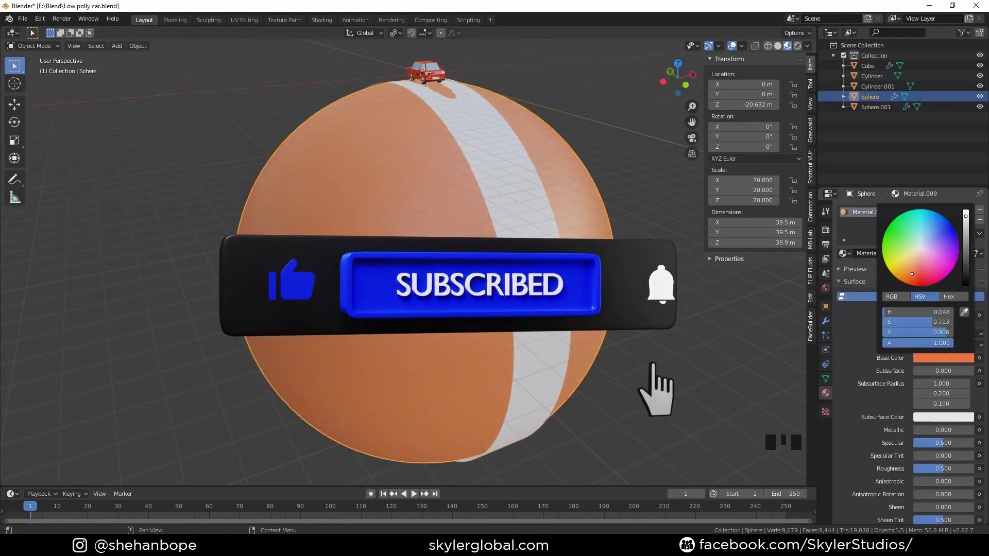
{"action": "left_click_drag", "start_coordinate": [965, 216], "coordinate": [966, 248]}
- Scale the road strip along the Z axis to adjust its fit around the sphere
{"action": "middle_click_drag", "start_coordinate": [567, 242], "coordinate": [501, 222]}
{"action": "scroll", "coordinate": [577, 168], "scroll_direction": "down", "scroll_amount": 3}
{"action": "left_click", "coordinate": [489, 274]}
{"action": "key", "text": "s"}
{"action": "key", "text": "z"}
{"action": "left_click", "coordinate": [548, 243]}
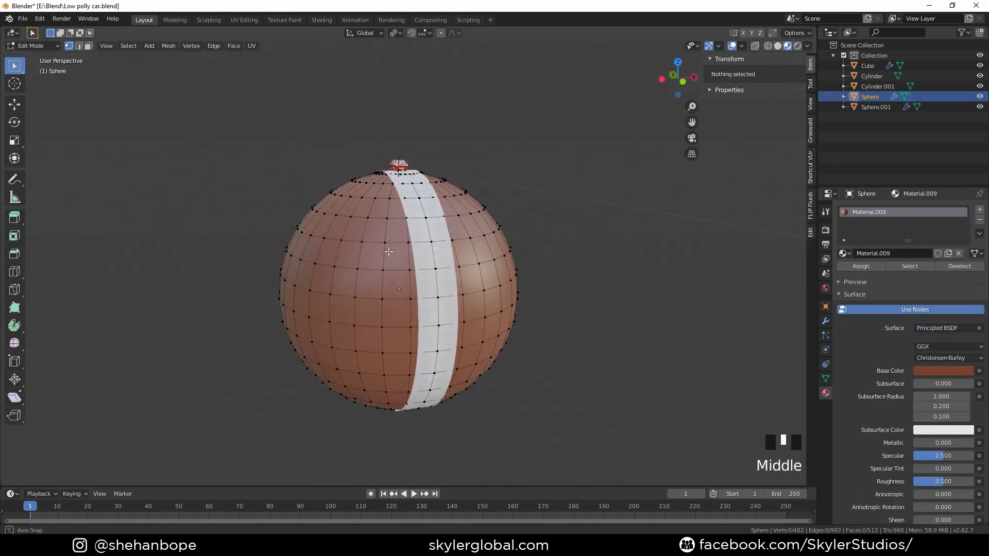
- In the sphere's mesh, select the see-through vertices on both sides of the road strip from the top view
{"action": "middle_click_drag", "start_coordinate": [381, 288], "coordinate": [394, 287]}
{"action": "key", "text": "KP_7"}
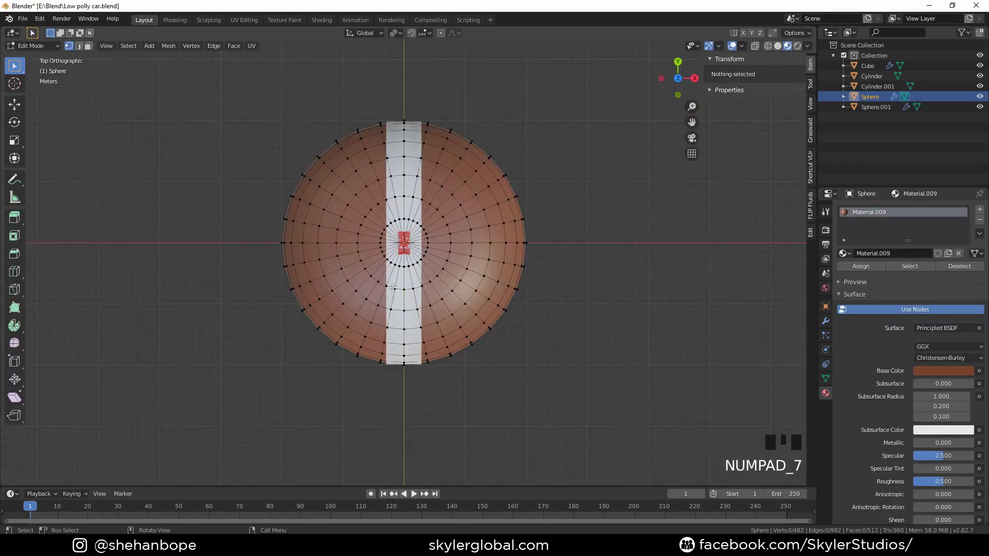
{"action": "scroll", "coordinate": [288, 219], "scroll_direction": "down", "scroll_amount": 2}
{"action": "left_click", "coordinate": [261, 165]}
{"action": "left_click_drag", "start_coordinate": [233, 113], "coordinate": [383, 361]}
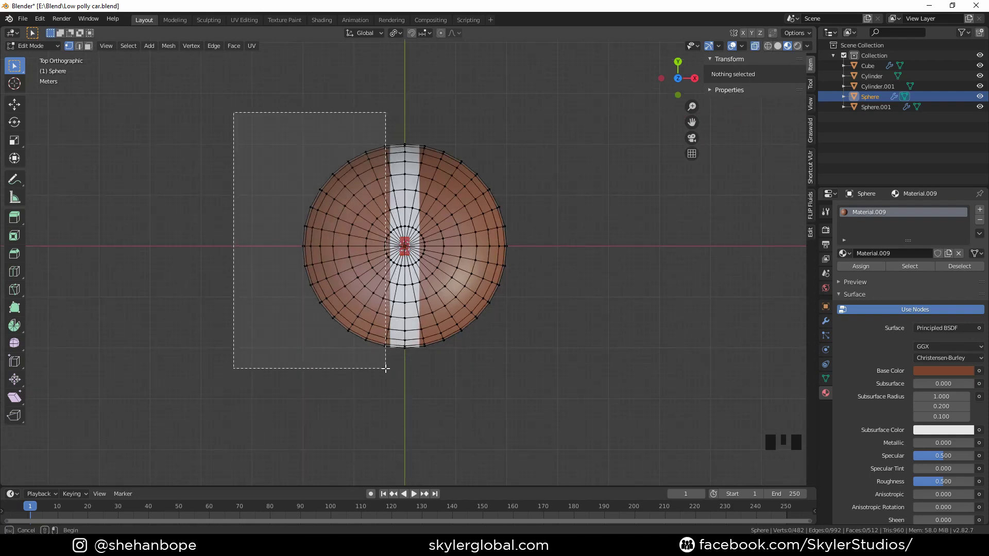
{"action": "left_click_drag", "start_coordinate": [384, 368], "coordinate": [383, 368]}
{"action": "middle_click_drag", "start_coordinate": [497, 367], "coordinate": [470, 311]}
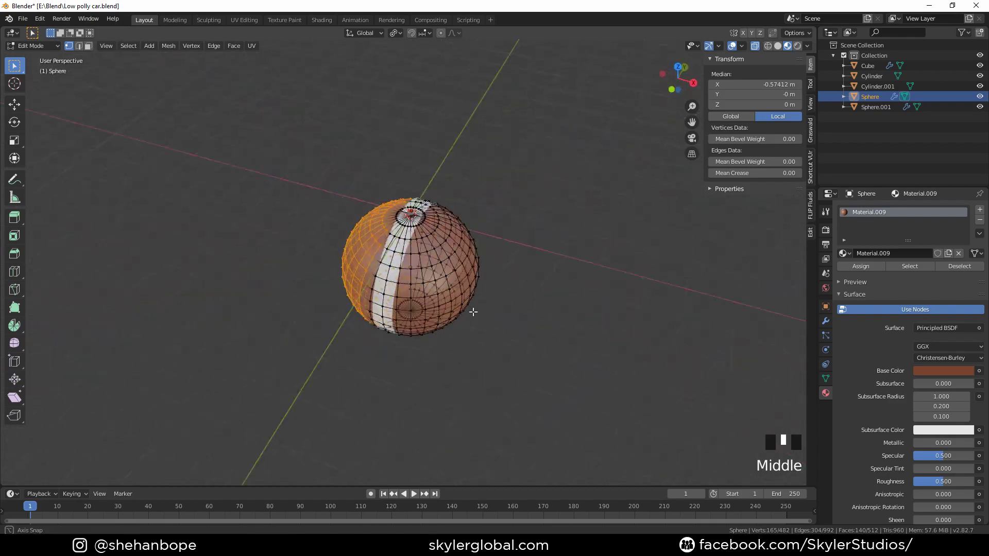
{"action": "key", "text": "Tab"}
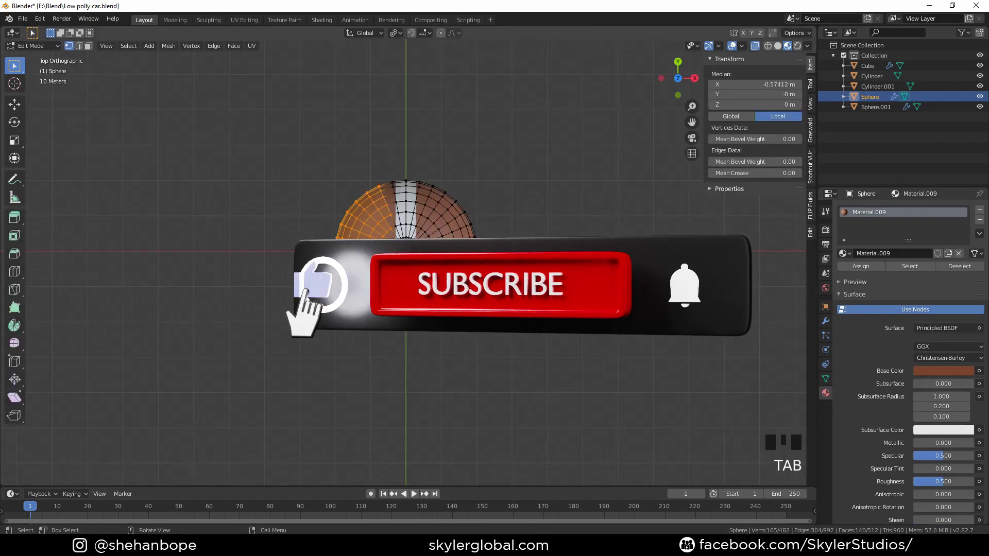
{"action": "scroll", "coordinate": [457, 146], "scroll_direction": "up", "scroll_amount": 2}
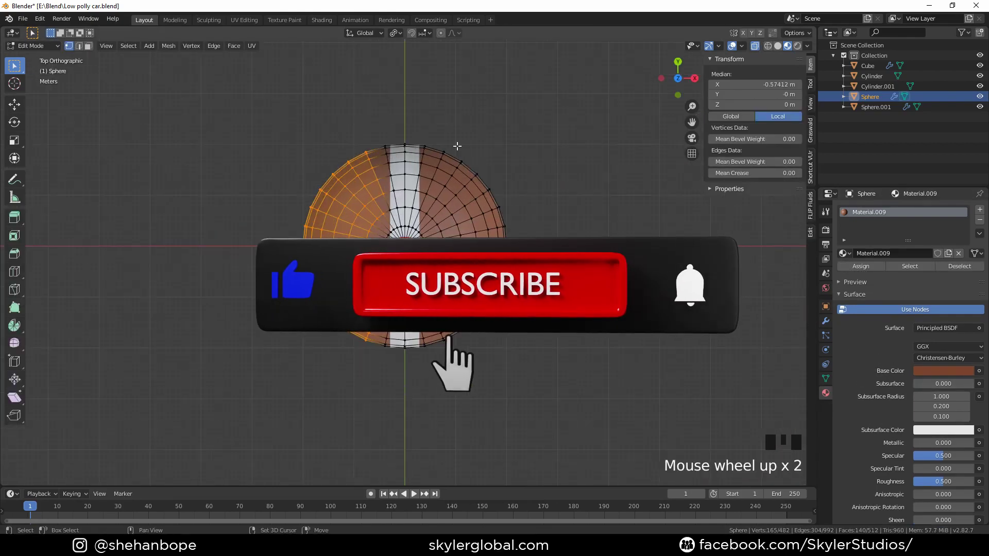
{"action": "left_click_drag", "start_coordinate": [435, 126], "coordinate": [555, 383], "text": "shift"}
{"action": "middle_click_drag", "start_coordinate": [550, 377], "coordinate": [561, 289]}
- Create a vertex group on the sphere and assign the selected vertices beside the road to it
{"action": "left_click", "coordinate": [826, 379]}
{"action": "left_click", "coordinate": [980, 240]}
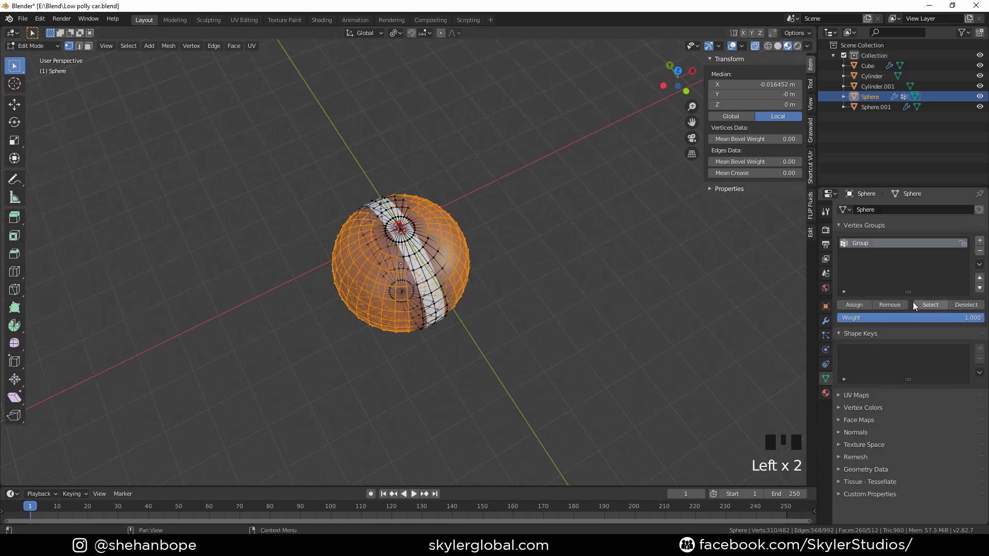
{"action": "key", "text": "Tab"}
{"action": "middle_click_drag", "start_coordinate": [748, 287], "coordinate": [870, 395]}
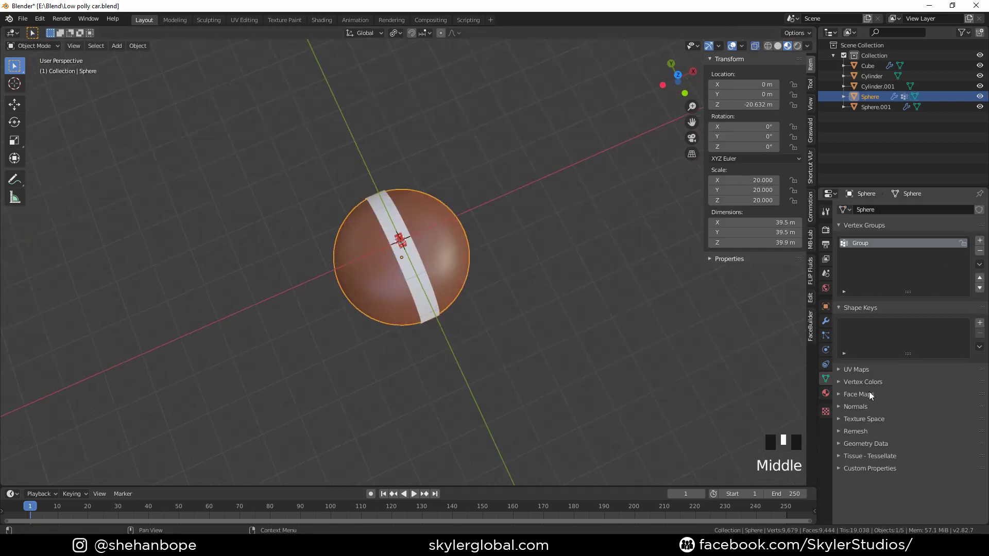
- Add a particle system to the sphere and set its type to Hair
{"action": "left_click", "coordinate": [826, 336]}
{"action": "left_click", "coordinate": [980, 210]}
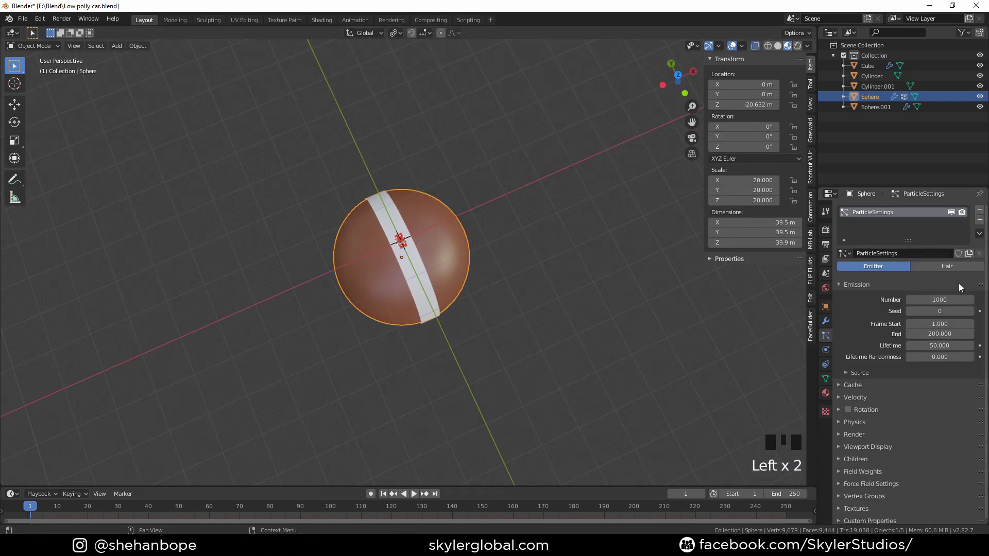
{"action": "left_click", "coordinate": [947, 266]}
{"action": "scroll", "coordinate": [508, 294], "scroll_direction": "up", "scroll_amount": 5}
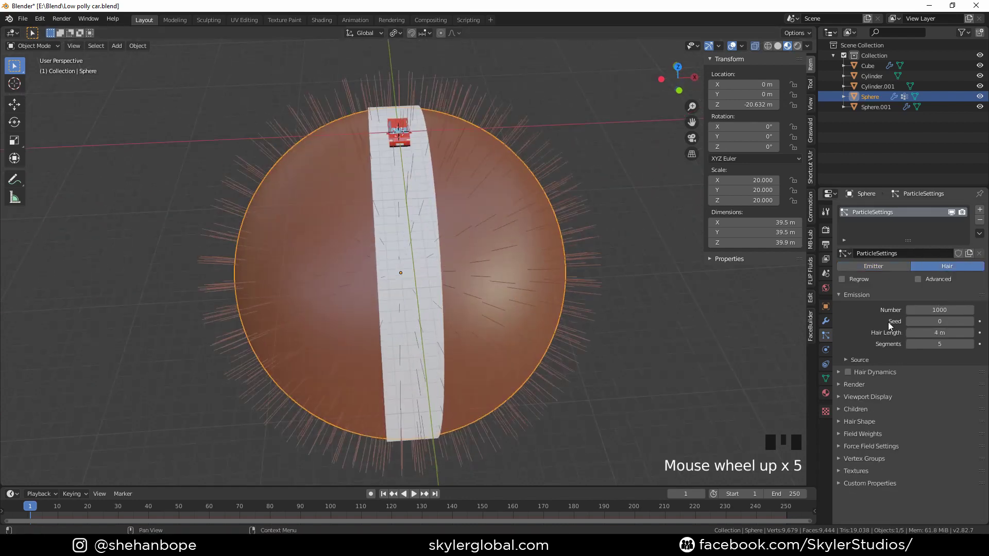
- Limit the hair particles' density to the vertex group named Group
{"action": "left_click", "coordinate": [877, 434]}
{"action": "left_click", "coordinate": [877, 434]}
{"action": "left_click", "coordinate": [861, 459]}
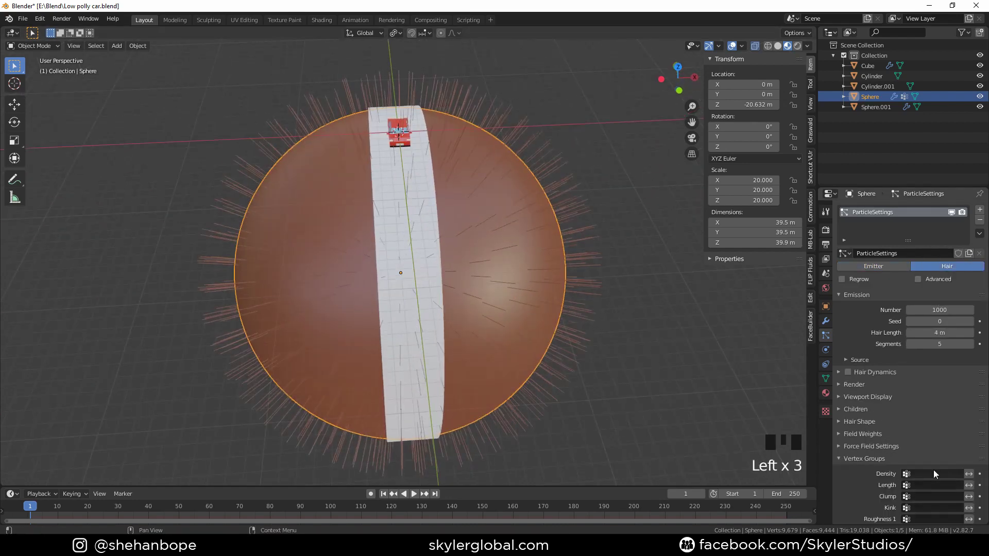
{"action": "left_click", "coordinate": [934, 473]}
{"action": "left_click", "coordinate": [901, 367]}
{"action": "scroll", "coordinate": [563, 378], "scroll_direction": "down", "scroll_amount": 1}
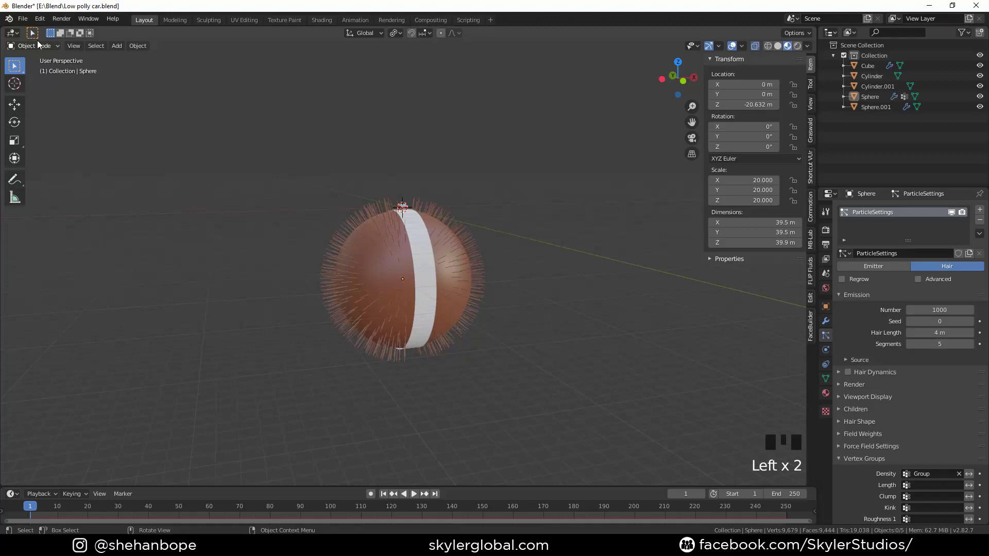
- Search the add-on preferences for "sap" and check that Add Curve: Sapling Tree Gen is enabled
{"action": "left_click", "coordinate": [40, 18]}
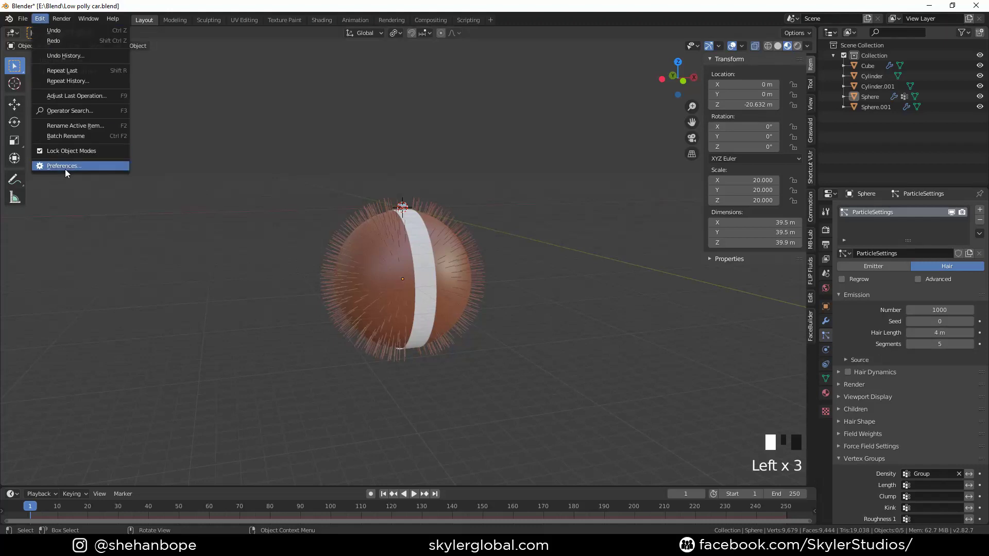
{"action": "left_click", "coordinate": [66, 172]}
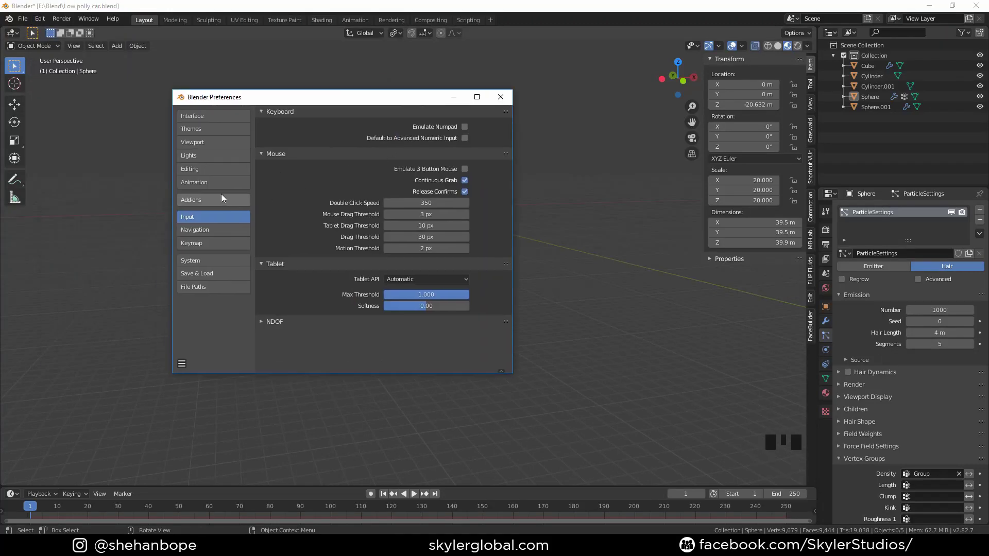
{"action": "left_click", "coordinate": [223, 200]}
{"action": "type", "text": "sap"}
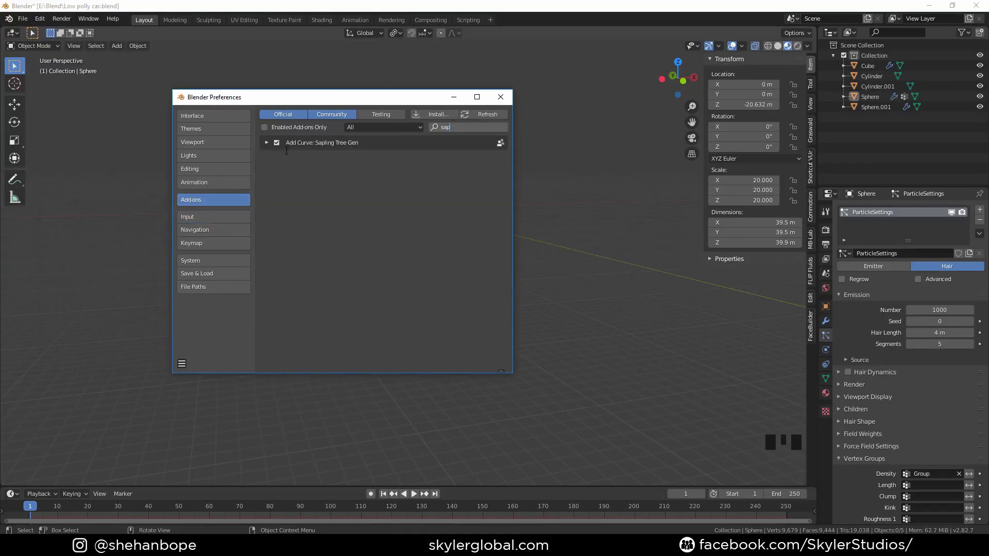
{"action": "left_click", "coordinate": [501, 96]}
- Add a Sapling Tree Gen curve tree at the car's position
{"action": "key", "text": "shift+a"}
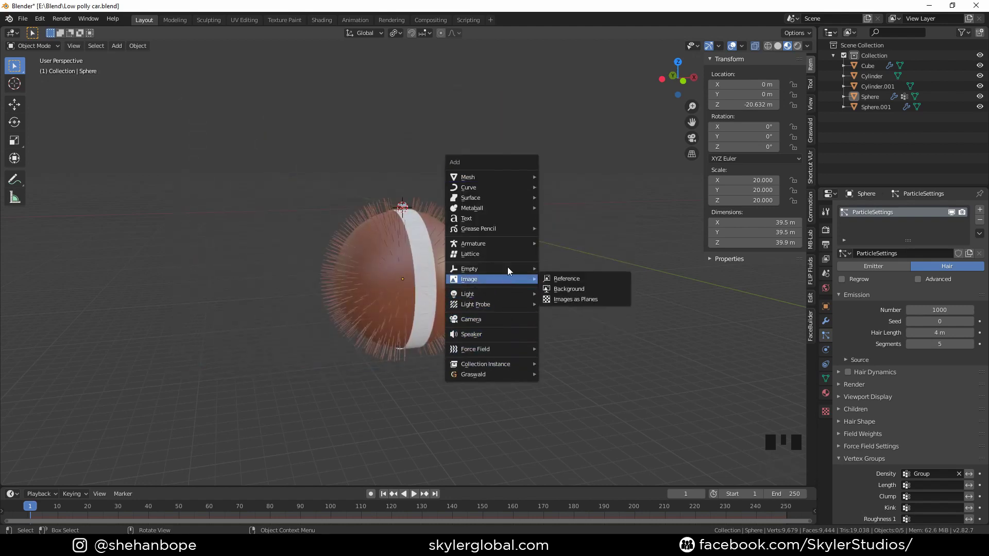
{"action": "mouse_move", "coordinate": [505, 185]}
{"action": "left_click", "coordinate": [594, 243]}
{"action": "scroll", "coordinate": [474, 258], "scroll_direction": "up", "scroll_amount": 5}
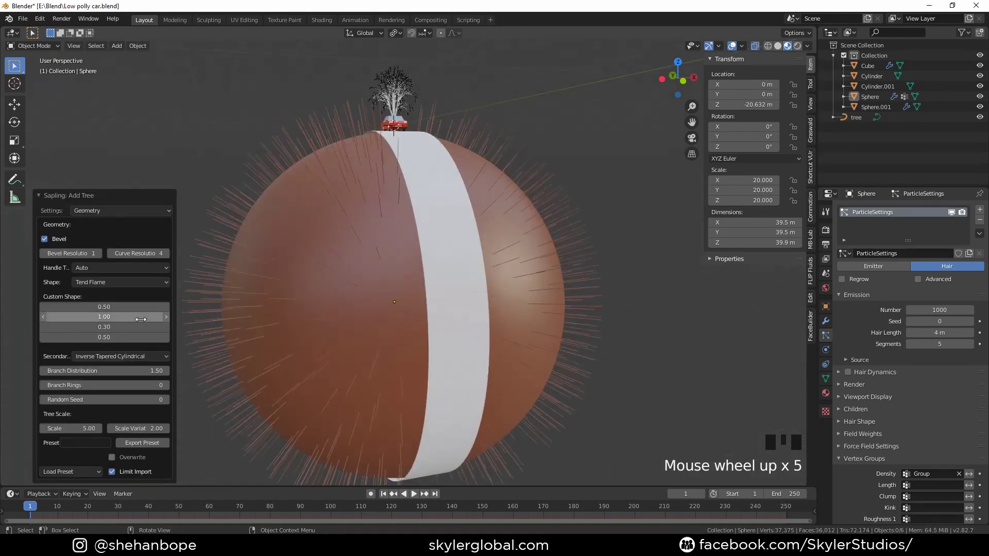
{"action": "middle_click_drag", "start_coordinate": [309, 232], "coordinate": [369, 363], "text": "shift"}
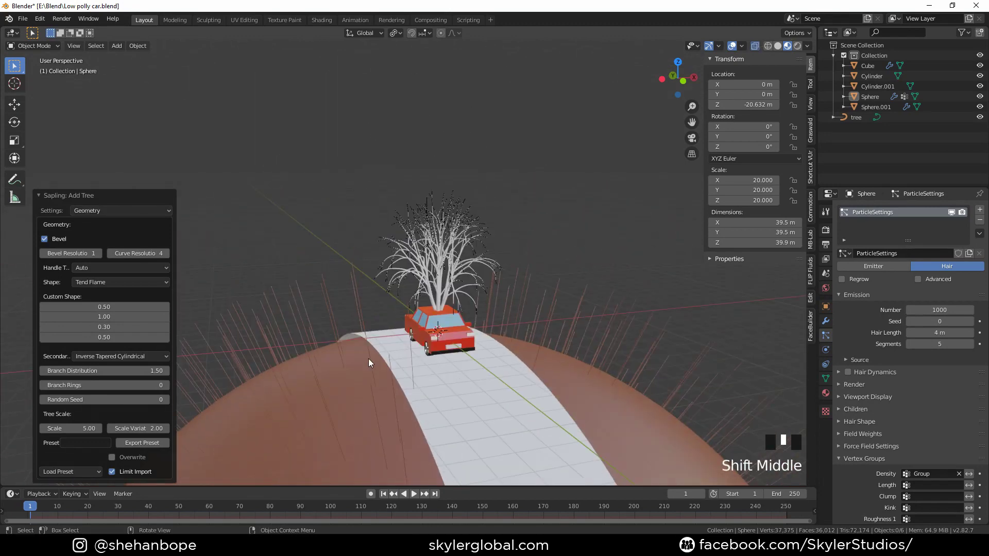
- Try the white_birch and weeping_willow presets on the tree and settle on the small_pine preset
{"action": "left_click", "coordinate": [81, 466]}
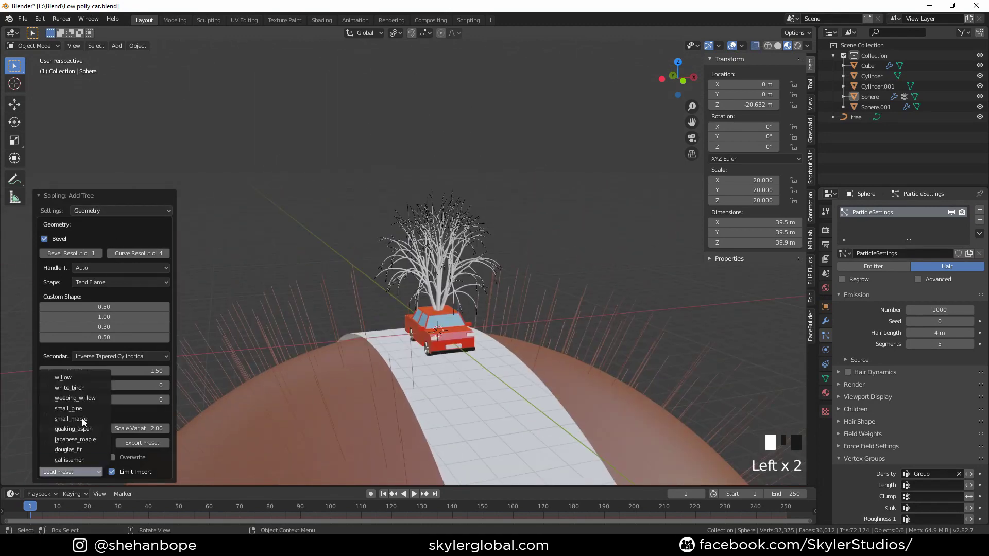
{"action": "left_click", "coordinate": [85, 391]}
{"action": "scroll", "coordinate": [387, 297], "scroll_direction": "down", "scroll_amount": 2}
{"action": "left_click", "coordinate": [91, 472]}
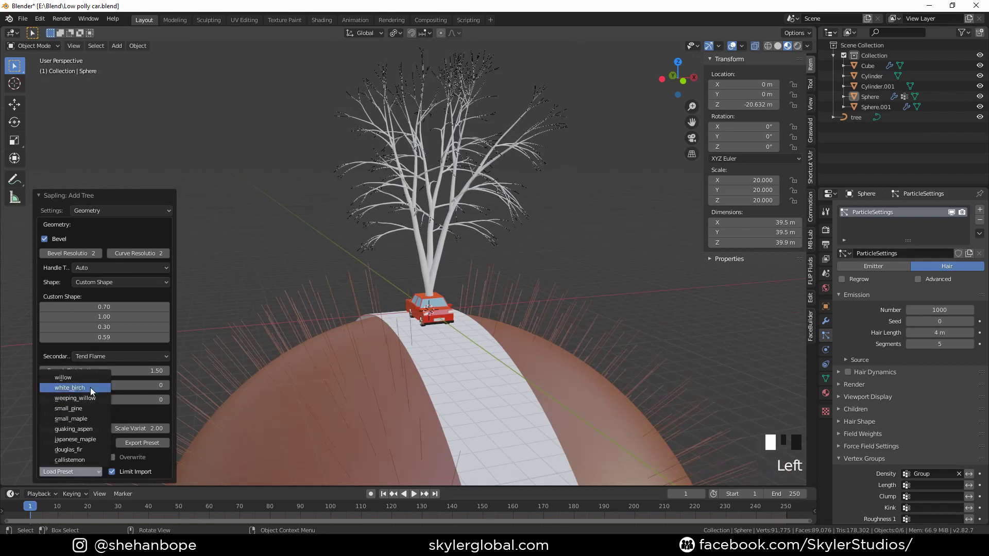
{"action": "left_click", "coordinate": [91, 398]}
{"action": "left_click", "coordinate": [91, 472]}
{"action": "left_click", "coordinate": [92, 409]}
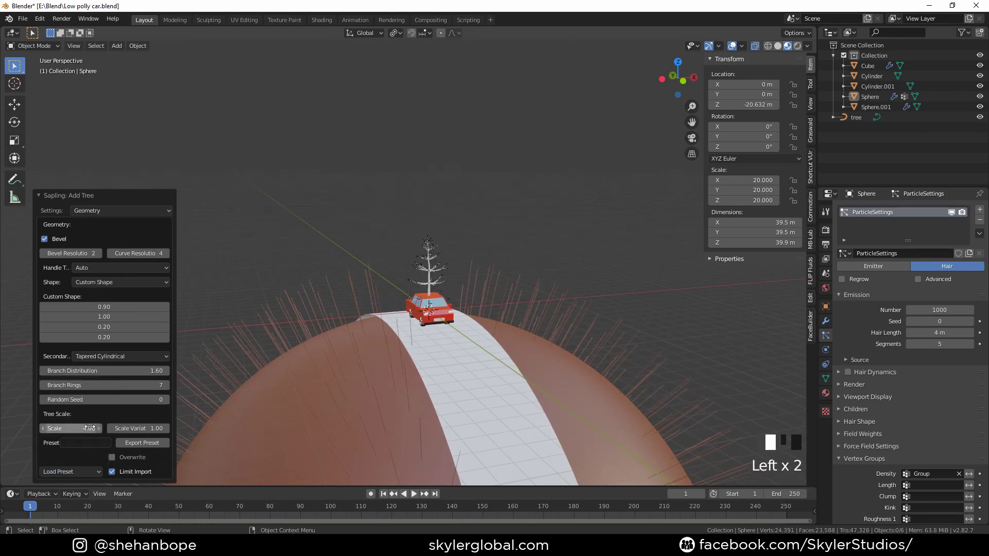
- Load a broad-crowned deciduous preset with a scale of 12 for the Sapling tree
{"action": "left_click", "coordinate": [82, 472]}
{"action": "left_click", "coordinate": [82, 387]}
{"action": "scroll", "coordinate": [483, 270], "scroll_direction": "down", "scroll_amount": 5}
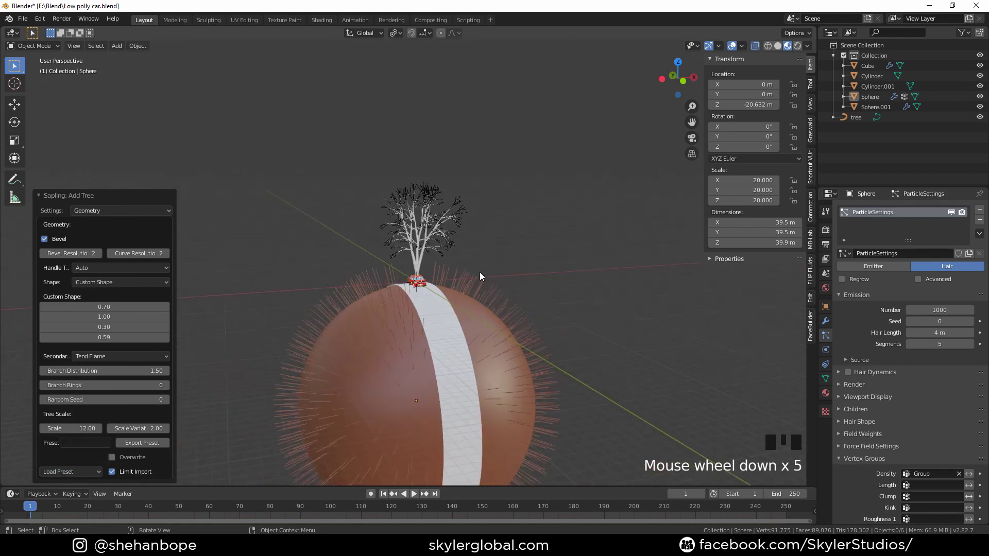
- In front view, move the tree well clear of the sphere, about -77.2 m in X and -26.1 m in Z
{"action": "key", "text": "KP_1"}
{"action": "left_click", "coordinate": [432, 248]}
{"action": "scroll", "coordinate": [438, 287], "scroll_direction": "down", "scroll_amount": 3}
{"action": "key", "text": "g"}
{"action": "left_click", "coordinate": [164, 380]}
{"action": "scroll", "coordinate": [168, 382], "scroll_direction": "up", "scroll_amount": 3}
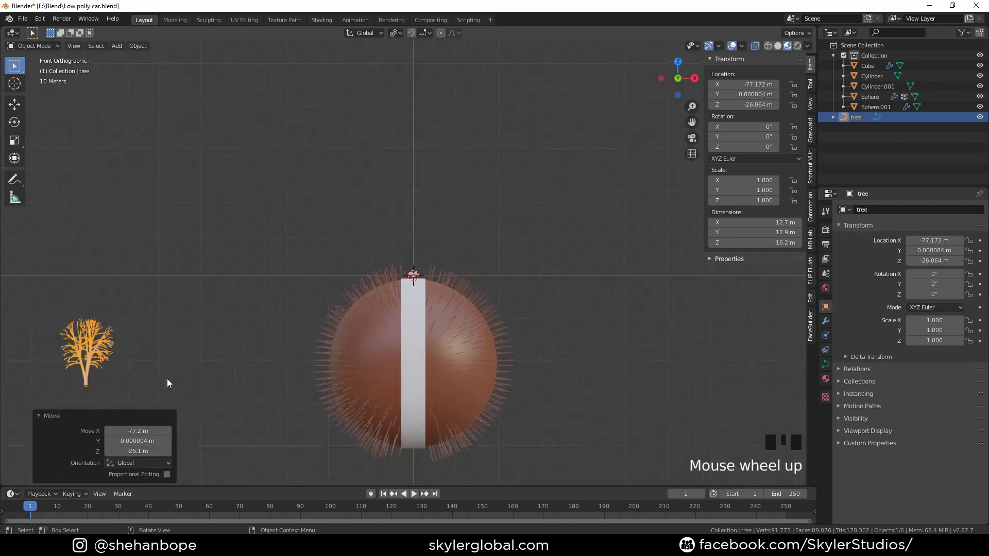
{"action": "middle_click_drag", "start_coordinate": [155, 399], "coordinate": [477, 260], "text": "shift"}
{"action": "scroll", "coordinate": [281, 307], "scroll_direction": "up", "scroll_amount": 2}
{"action": "middle_click_drag", "start_coordinate": [281, 307], "coordinate": [355, 305], "text": "shift"}
{"action": "scroll", "coordinate": [461, 309], "scroll_direction": "down", "scroll_amount": 4}
- Add a second Sapling Tree Gen tree with a tall conifer preset and scale it to about 0.422
{"action": "key", "text": "shift+a"}
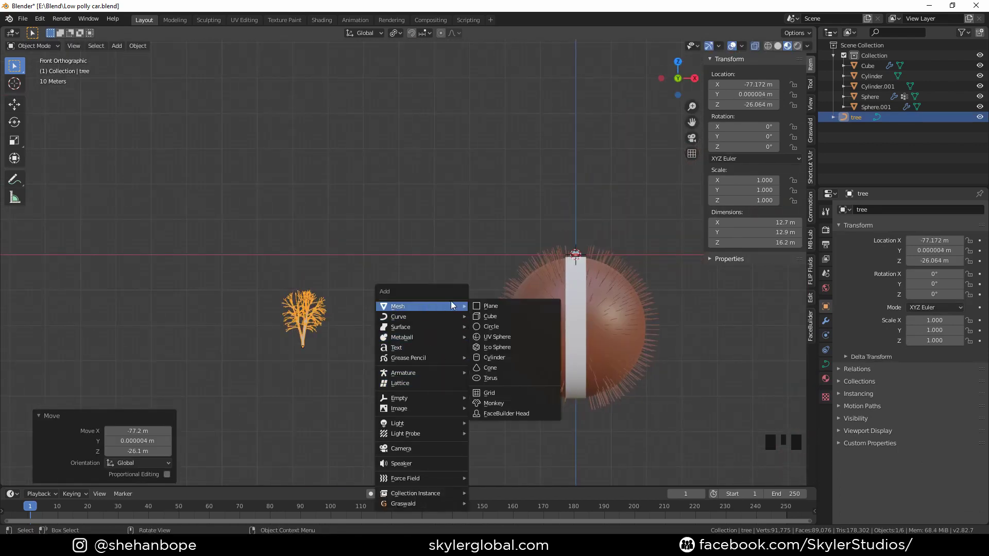
{"action": "mouse_move", "coordinate": [443, 307]}
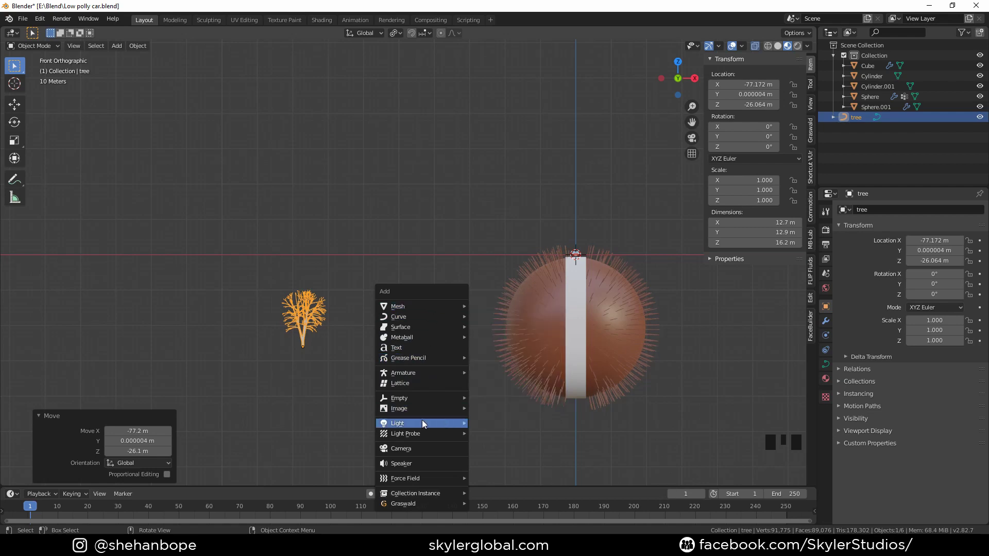
{"action": "left_click", "coordinate": [502, 372]}
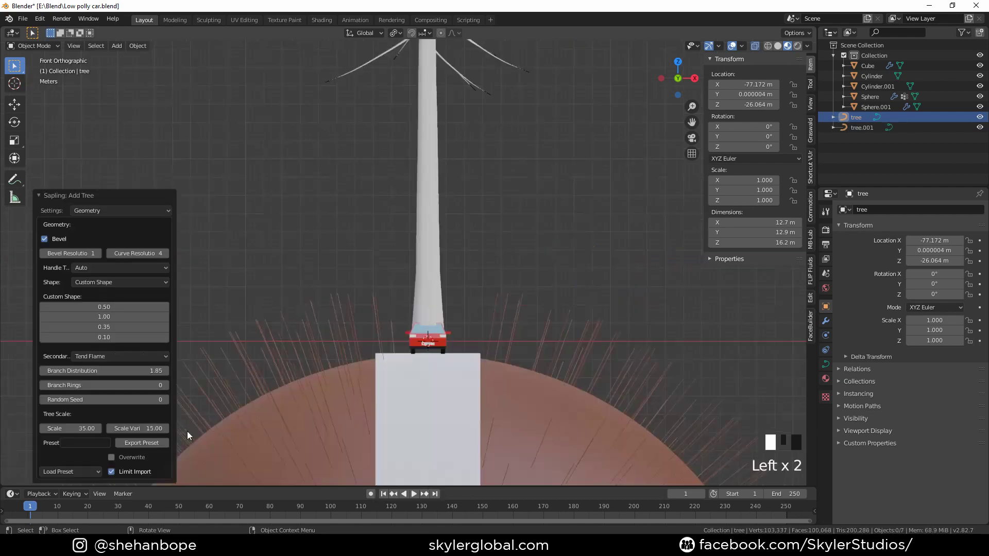
{"action": "scroll", "coordinate": [188, 435], "scroll_direction": "down", "scroll_amount": 7}
{"action": "left_click", "coordinate": [413, 248]}
{"action": "key", "text": "s"}
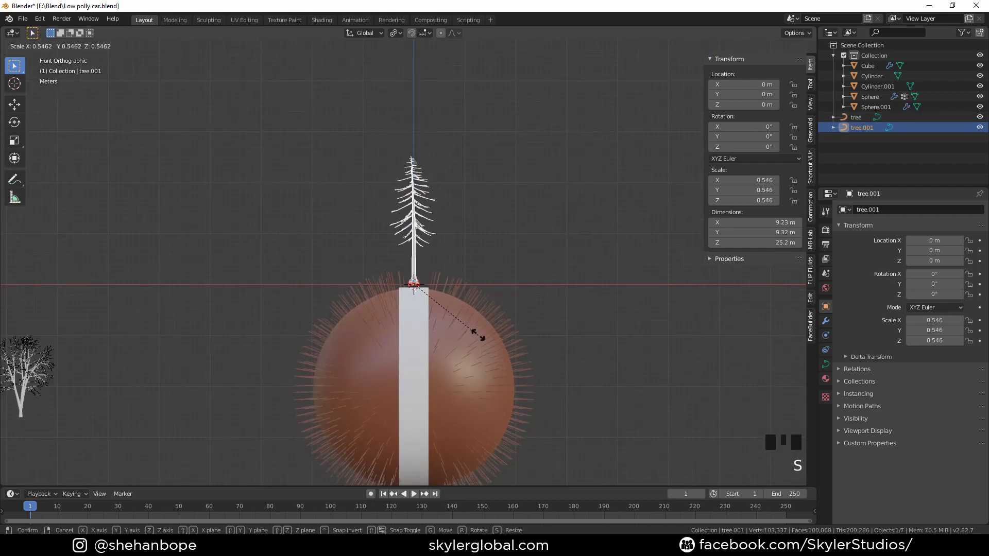
{"action": "left_click", "coordinate": [414, 342]}
- Move the conifer beside the first tree, about -70.7 m in X and -26 m in Z, and deselect it
{"action": "middle_click_drag", "start_coordinate": [250, 360], "coordinate": [419, 342], "text": "shift"}
{"action": "key", "text": "g"}
{"action": "left_click", "coordinate": [49, 473]}
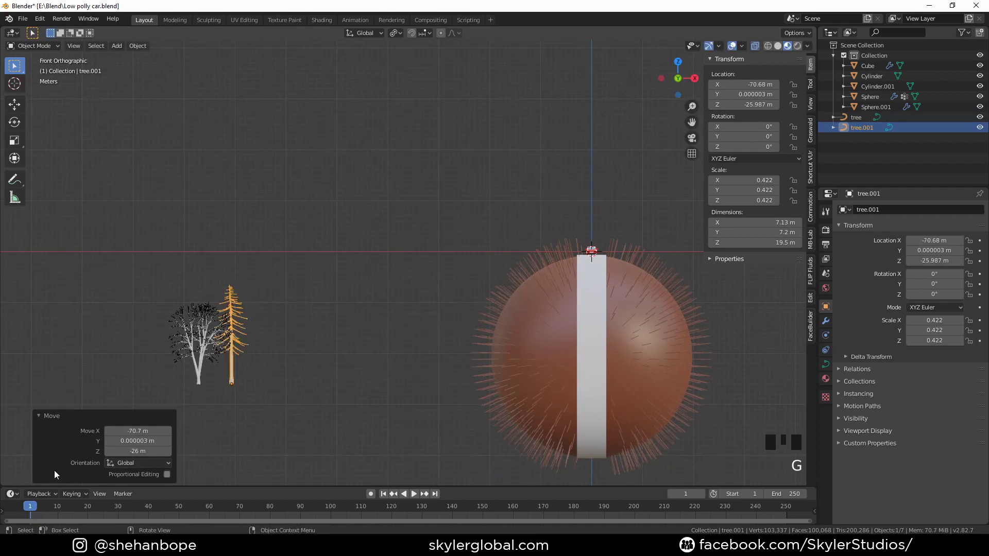
{"action": "middle_click_drag", "start_coordinate": [305, 327], "coordinate": [400, 300], "text": "shift"}
{"action": "left_click_drag", "start_coordinate": [399, 300], "coordinate": [379, 326]}
- Add a third, bushy Sapling Tree Gen tree and move it beside the conifer, about -65 m in X and -25.8 m in Z
{"action": "key", "text": "shift+a"}
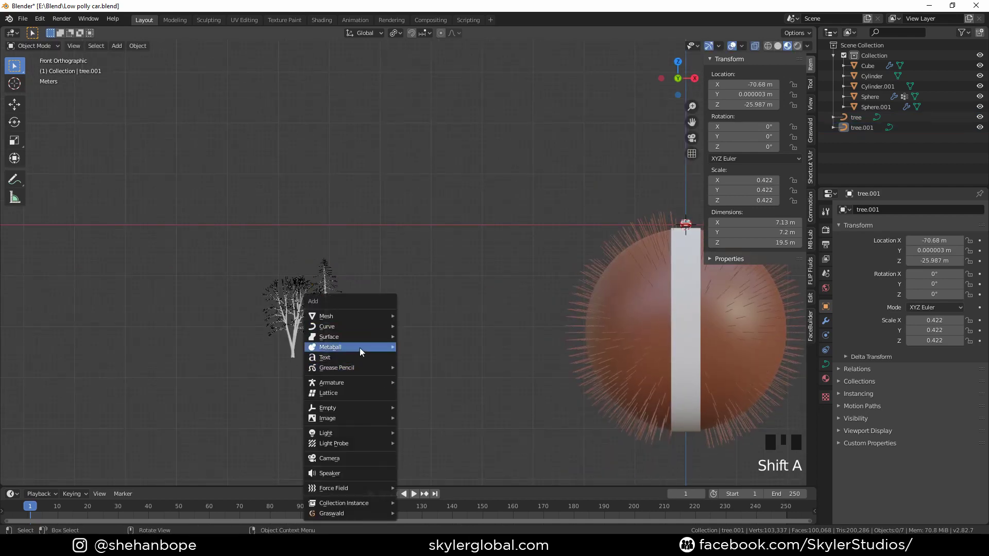
{"action": "left_click", "coordinate": [433, 359]}
{"action": "middle_click_drag", "start_coordinate": [546, 325], "coordinate": [515, 319], "text": "shift"}
{"action": "scroll", "coordinate": [566, 261], "scroll_direction": "up", "scroll_amount": 3}
{"action": "scroll", "coordinate": [567, 256], "scroll_direction": "down", "scroll_amount": 1}
{"action": "key", "text": "g"}
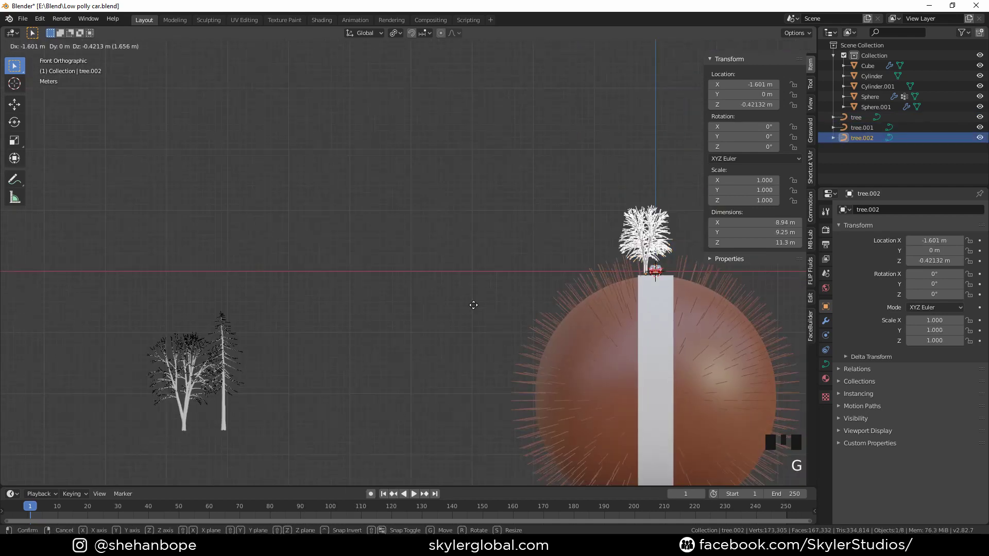
{"action": "left_click", "coordinate": [110, 455]}
{"action": "scroll", "coordinate": [196, 464], "scroll_direction": "up", "scroll_amount": 3}
{"action": "middle_click_drag", "start_coordinate": [201, 479], "coordinate": [394, 289], "text": "shift"}
- Rotate the bushy third tree 90° about its Z axis
{"action": "type", "text": "r"}
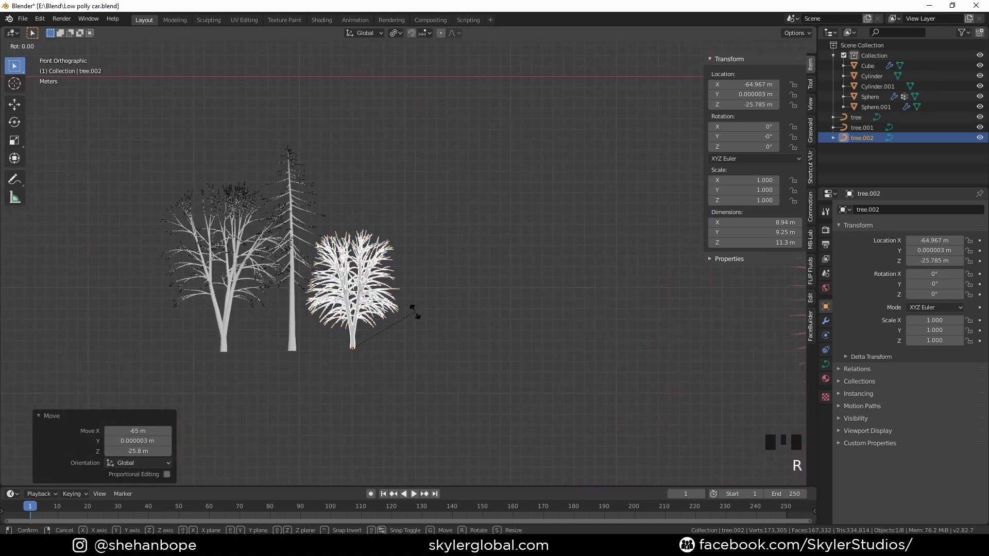
{"action": "type", "text": "90"}
{"action": "key", "text": "Return"}
- Group the three trees into a new collection named Trees
{"action": "left_click_drag", "start_coordinate": [138, 156], "coordinate": [387, 352]}
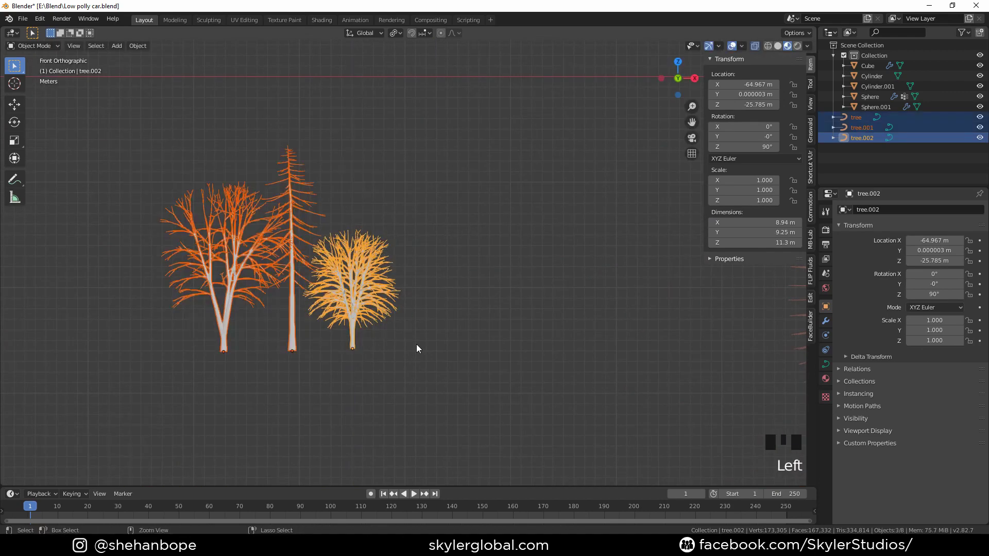
{"action": "key", "text": "ctrl+g"}
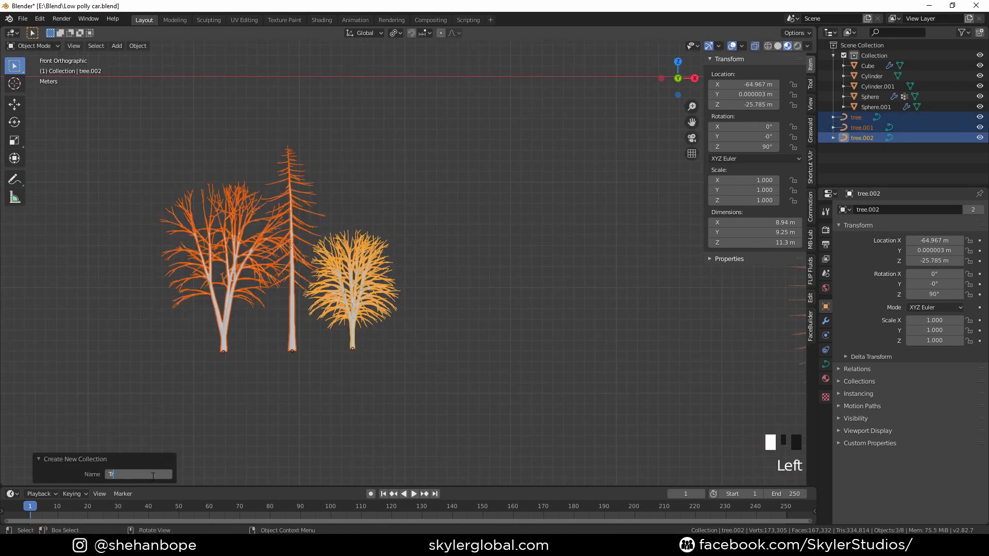
- Render the large sphere's hair particles as a collection, using Trees as the instance collection
{"action": "scroll", "coordinate": [619, 334], "scroll_direction": "down", "scroll_amount": 2}
{"action": "middle_click_drag", "start_coordinate": [619, 335], "coordinate": [255, 334], "text": "shift"}
{"action": "left_click", "coordinate": [588, 320]}
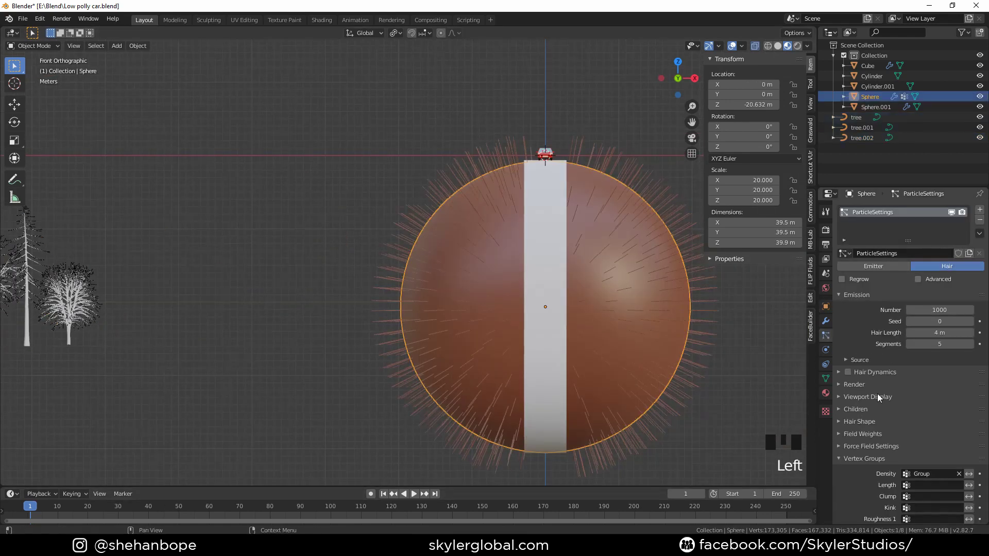
{"action": "left_click", "coordinate": [865, 385]}
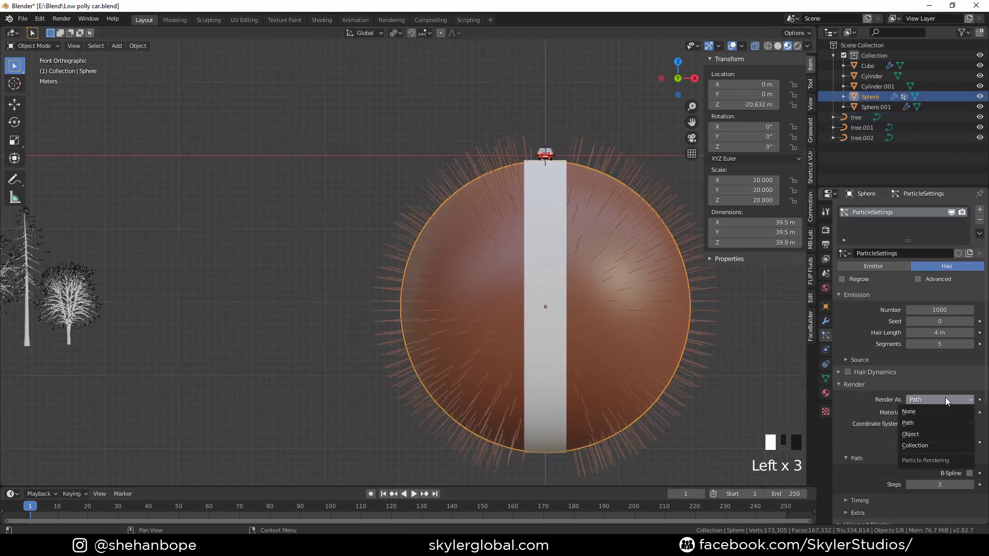
{"action": "left_click", "coordinate": [938, 446]}
{"action": "left_click", "coordinate": [938, 474]}
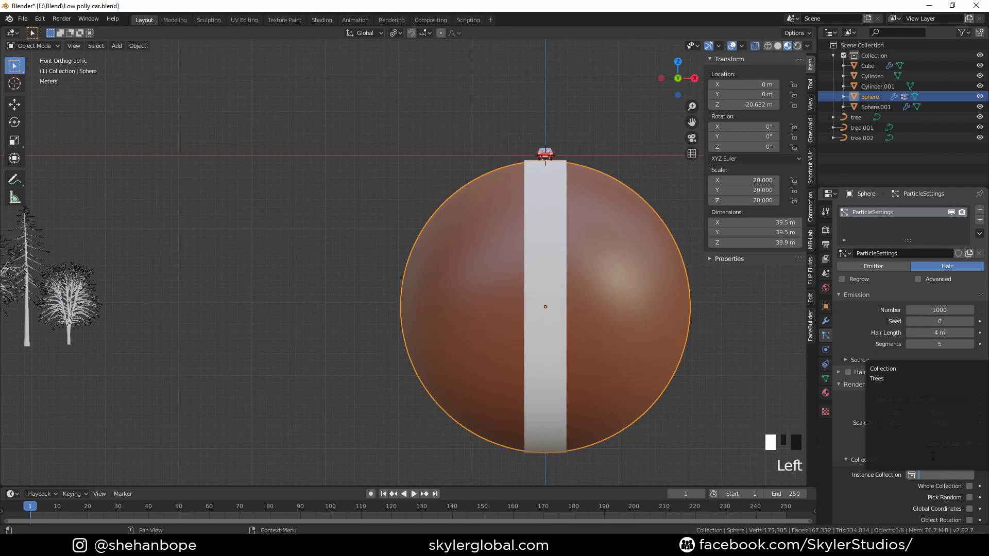
{"action": "left_click", "coordinate": [902, 380]}
{"action": "scroll", "coordinate": [677, 396], "scroll_direction": "up", "scroll_amount": 3, "text": "ctrl"}
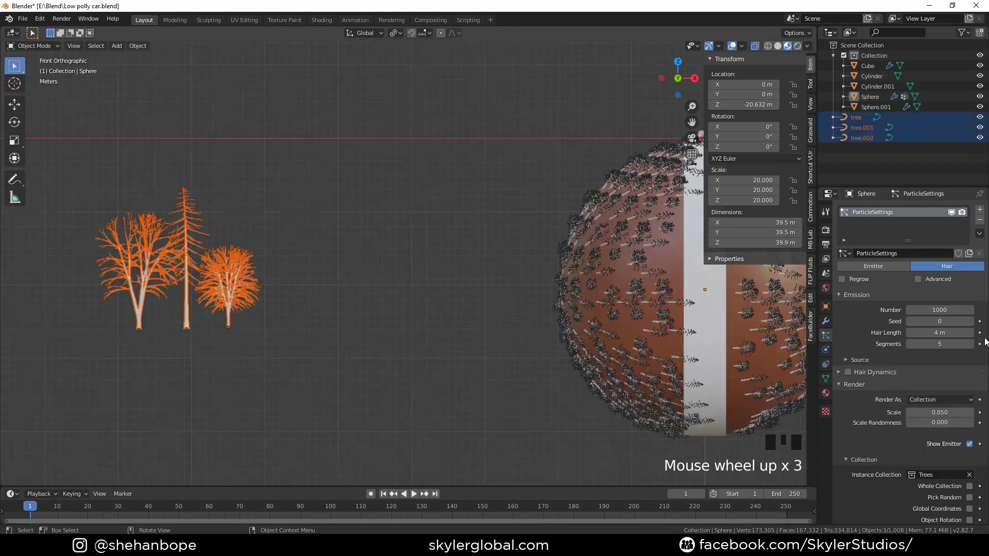
- Set the particle number to 200 and enable the advanced hair settings and Object Rotation for the instances
{"action": "scroll", "coordinate": [783, 320], "scroll_direction": "down", "scroll_amount": 1}
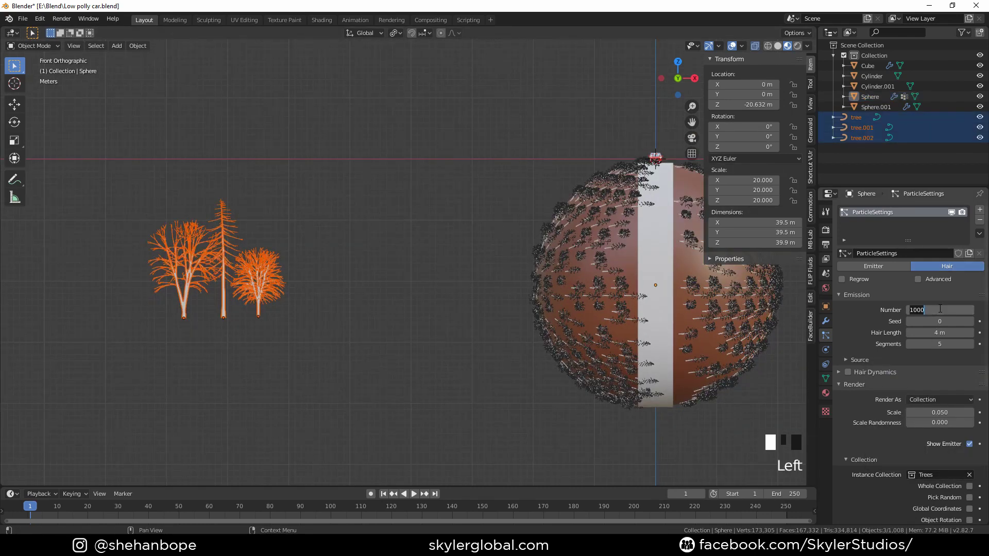
{"action": "type", "text": "200"}
{"action": "key", "text": "Return"}
{"action": "middle_click_drag", "start_coordinate": [602, 313], "coordinate": [592, 323], "text": "shift"}
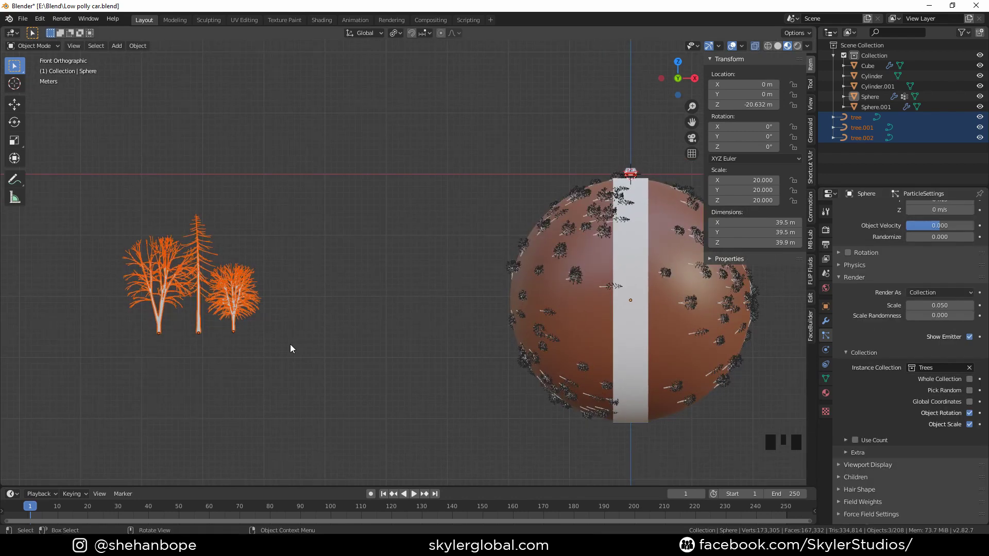
- Rotate the three source trees 90° about the Y axis so the instances stand upright on the sphere
{"action": "type", "text": "ry90"}
{"action": "key", "text": "Return"}
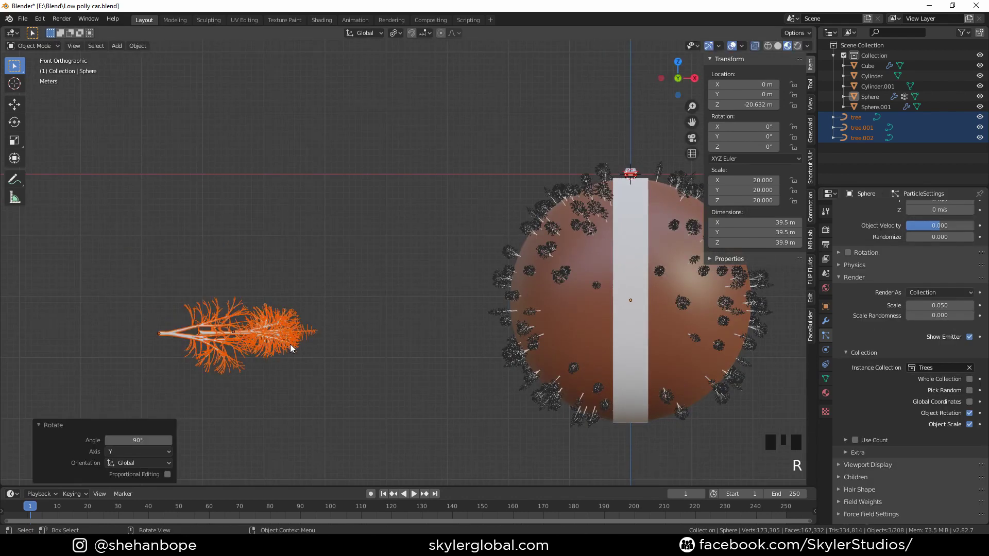
- Try a render scale of 1.0 for the tree particles, and reduce it to 0.1
{"action": "mouse_move", "coordinate": [563, 285]}
{"action": "middle_mouse_down", "text": "shift"}
{"action": "mouse_move", "coordinate": [540, 287]}
{"action": "mouse_move", "coordinate": [554, 295]}
{"action": "middle_mouse_up", "text": "shift"}
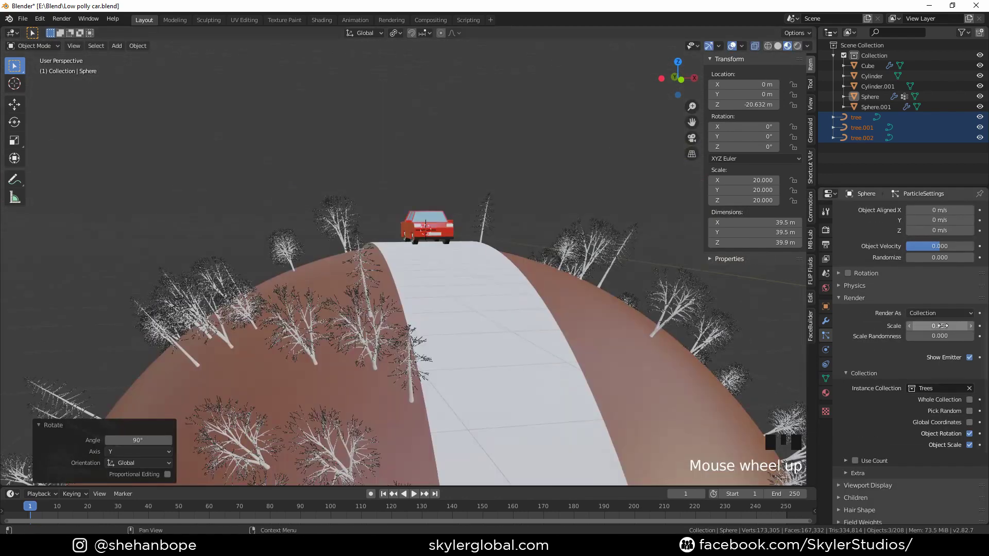
{"action": "key", "text": "Return"}
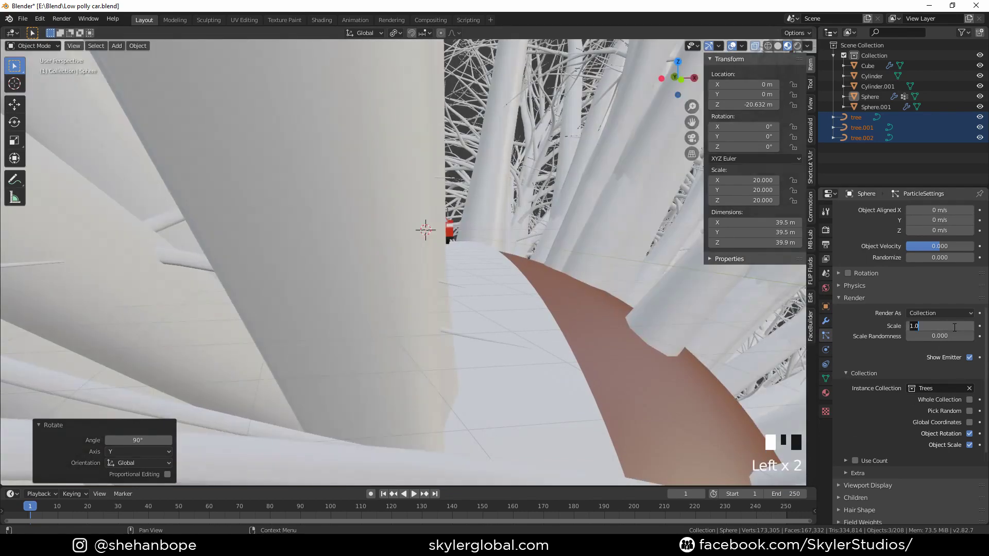
{"action": "key", "text": "Return"}
- Reduce the sphere's particle number to 100
{"action": "scroll", "coordinate": [937, 263], "scroll_direction": "up", "scroll_amount": 7}
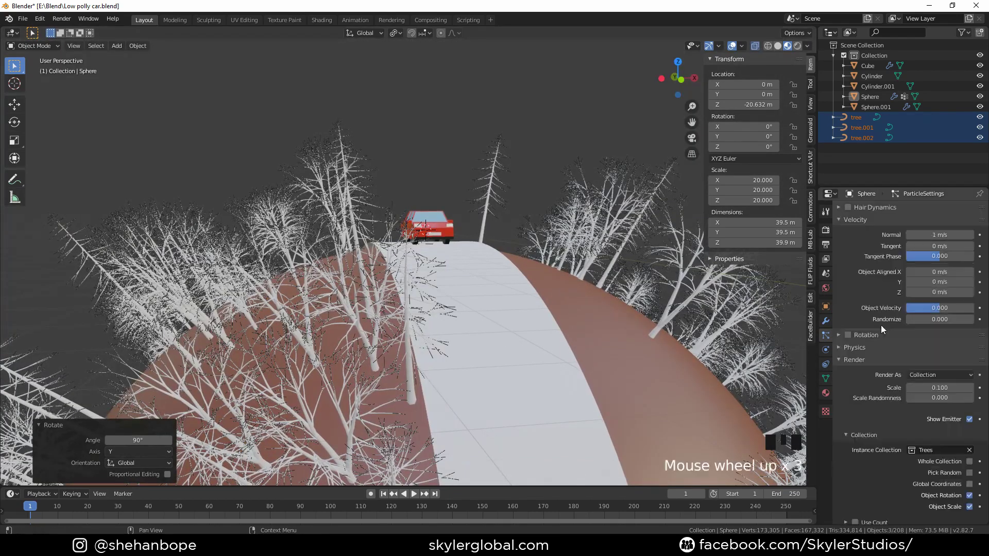
{"action": "scroll", "coordinate": [937, 260], "scroll_direction": "up", "scroll_amount": 2}
{"action": "left_click", "coordinate": [932, 289]}
{"action": "type", "text": "100"}
{"action": "key", "text": "Return"}
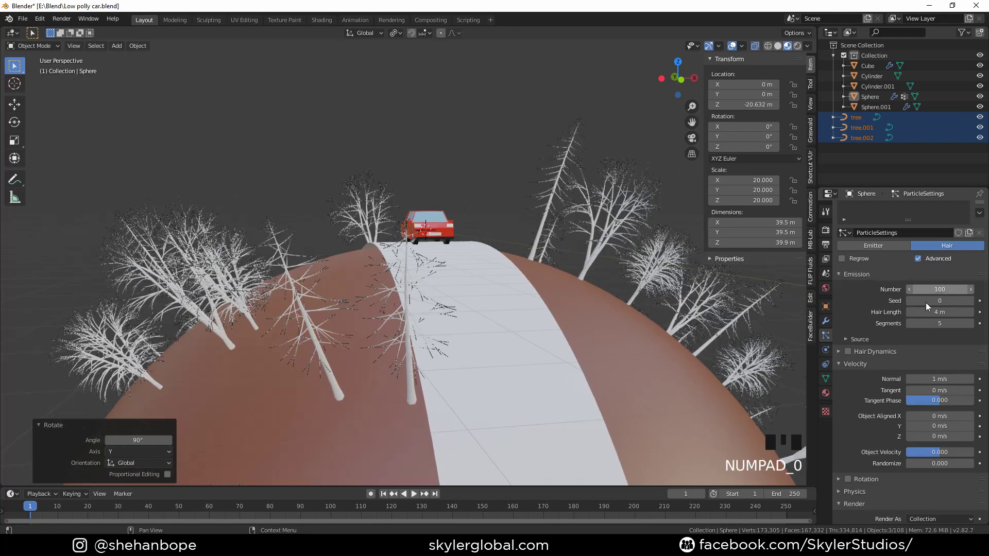
- Try a render scale of 0.2 for the tree particles, and settle on 0.15
{"action": "scroll", "coordinate": [499, 335], "scroll_direction": "down", "scroll_amount": 3}
{"action": "scroll", "coordinate": [933, 355], "scroll_direction": "down", "scroll_amount": 8}
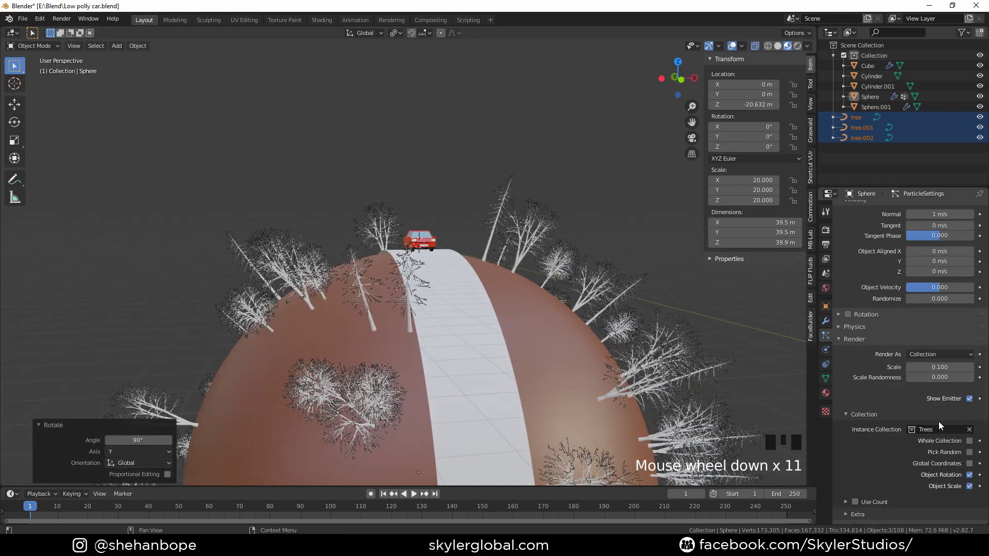
{"action": "left_click", "coordinate": [935, 367]}
{"action": "type", "text": "0.2"}
{"action": "key", "text": "Return"}
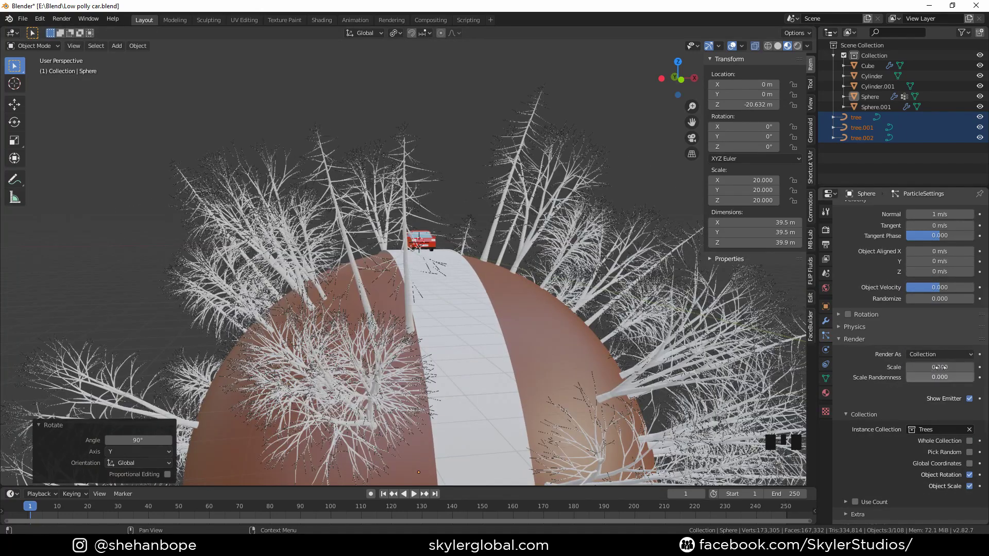
{"action": "left_click", "coordinate": [942, 368]}
{"action": "type", "text": "0.15"}
{"action": "key", "text": "Return"}
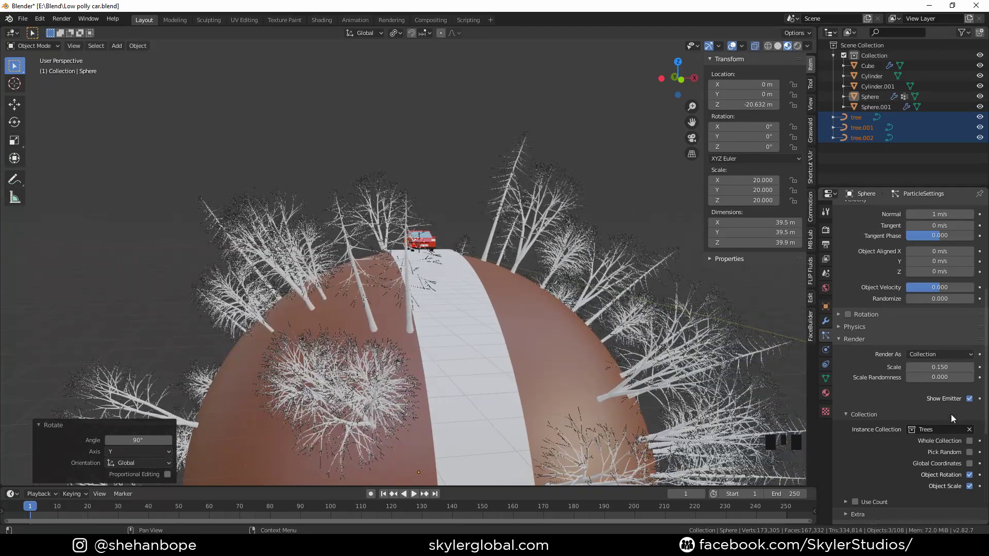
- Adjust the Scale Randomness of the tree particles to vary their sizes
{"action": "scroll", "coordinate": [951, 414], "scroll_direction": "down", "scroll_amount": 5}
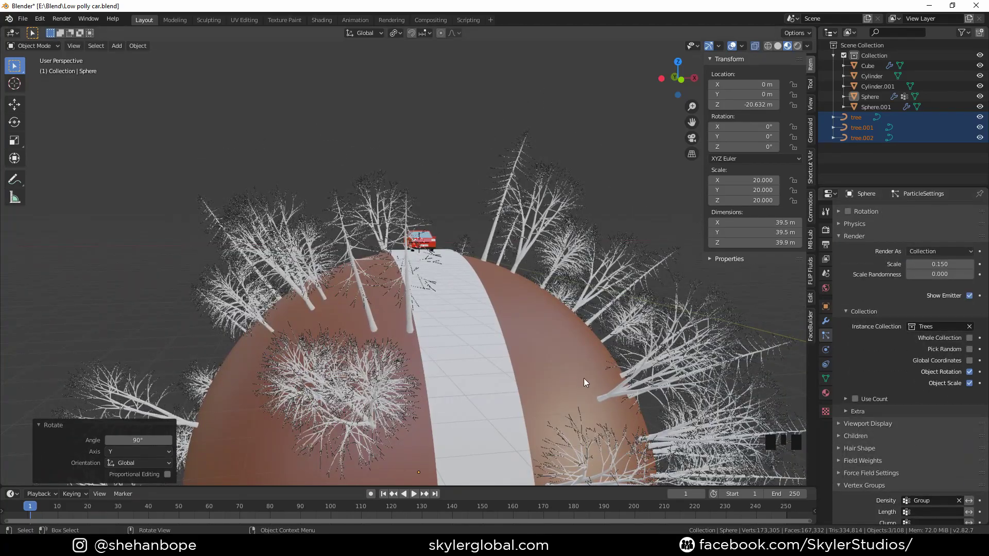
{"action": "middle_click_drag", "start_coordinate": [585, 382], "coordinate": [618, 379]}
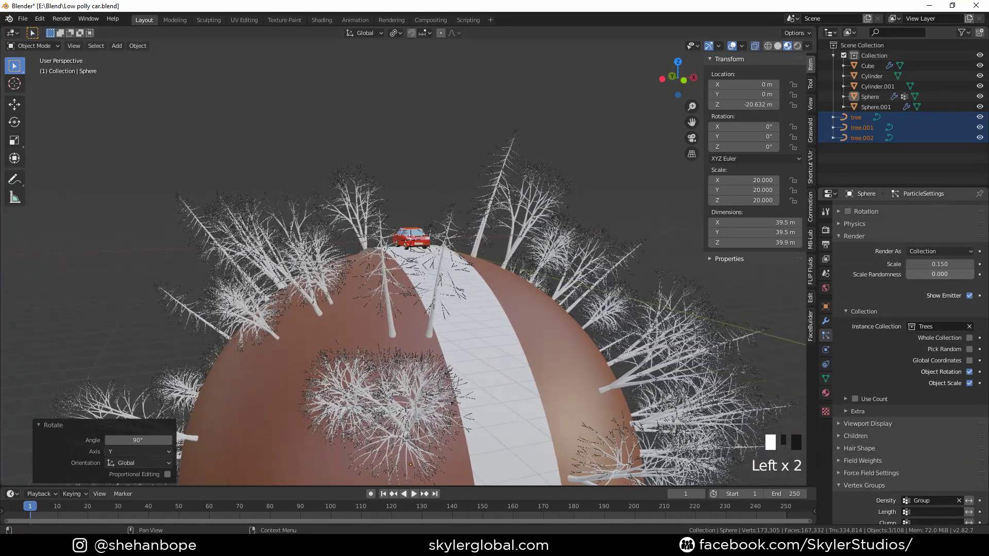
{"action": "left_click_drag", "start_coordinate": [908, 274], "coordinate": [961, 274]}
{"action": "left_click", "coordinate": [961, 275]}
{"action": "type", "text": "0."}
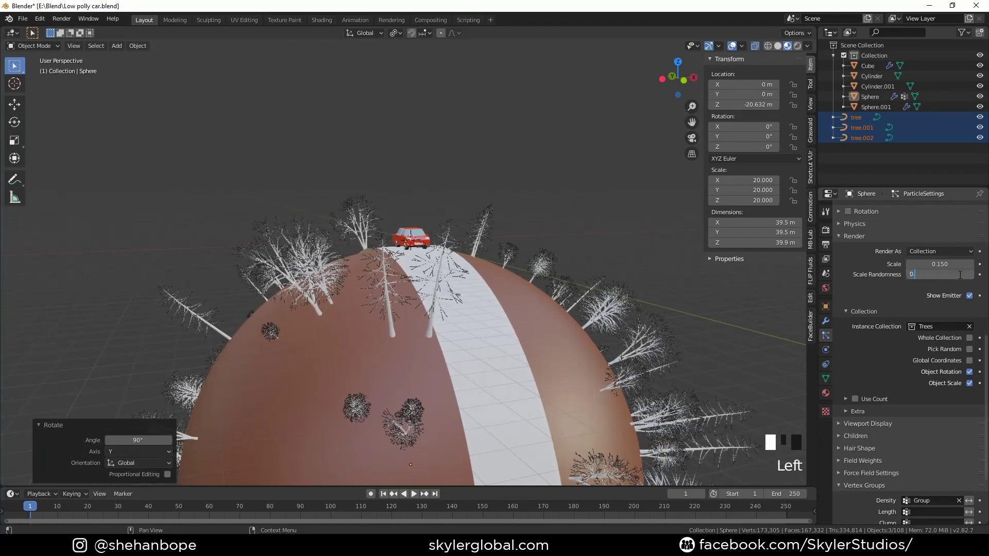
{"action": "key", "text": "Return"}
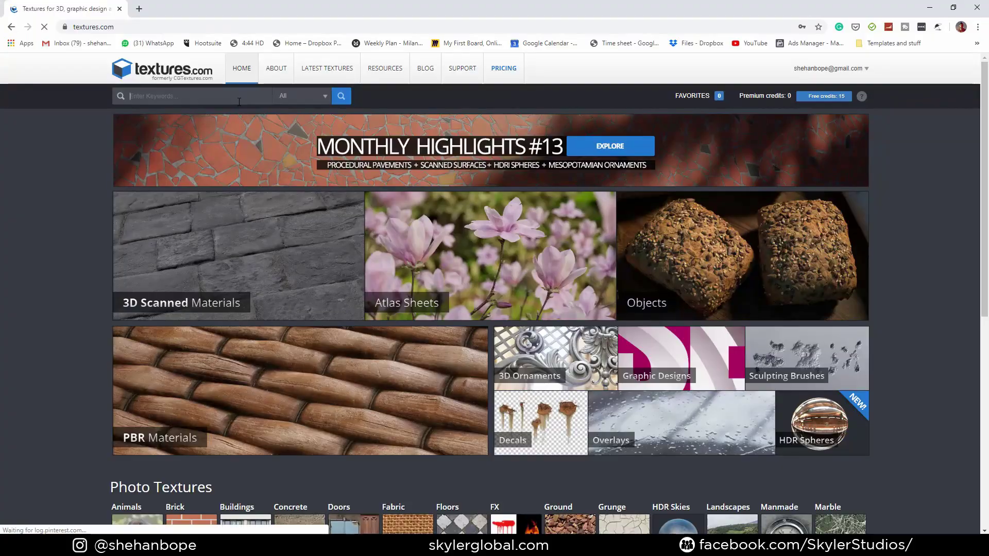
- Switch to textures.com in the browser and search for "ground"
{"action": "left_click", "coordinate": [239, 95]}
{"action": "type", "text": "ground"}
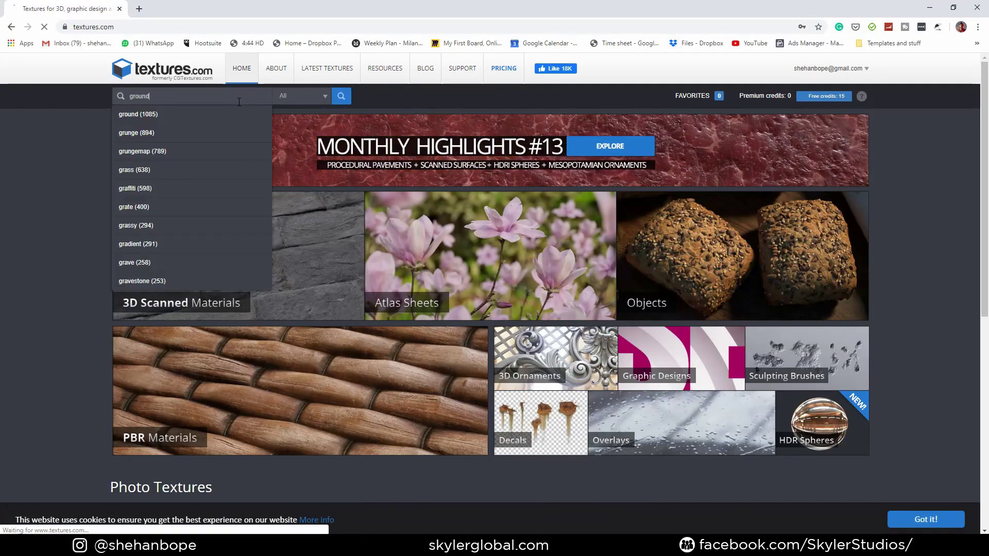
{"action": "key", "text": "Return"}
- Open the first soil ground texture in a new tab and download its Medium 1024x1024 albedo map
{"action": "right_click", "coordinate": [231, 217]}
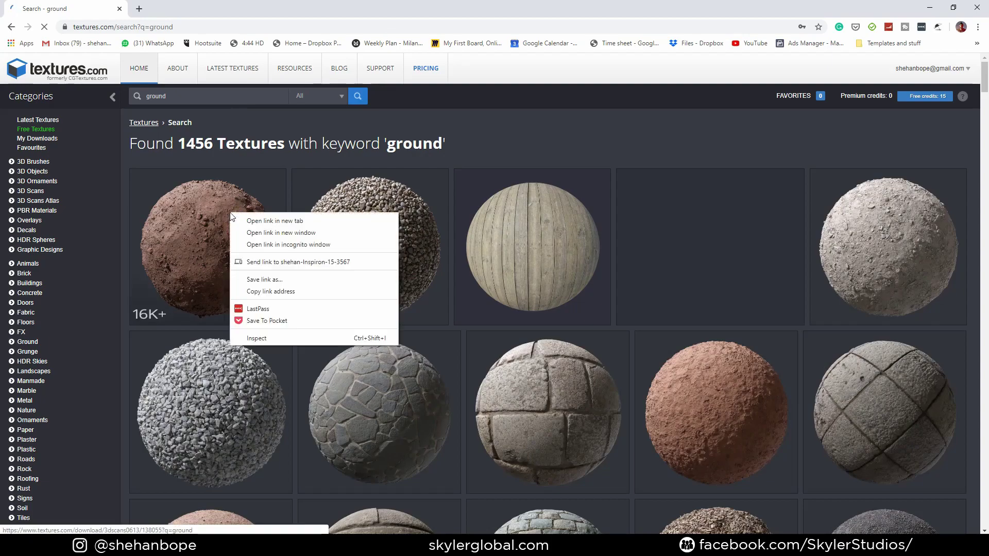
{"action": "left_click", "coordinate": [256, 221]}
{"action": "key", "text": "ctrl+Tab"}
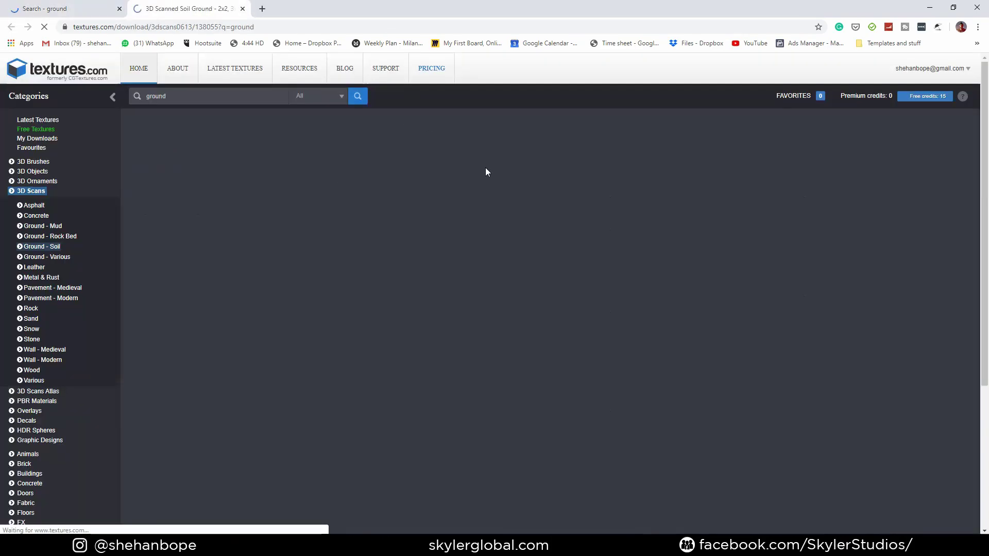
{"action": "scroll", "coordinate": [530, 220], "scroll_direction": "down", "scroll_amount": 9}
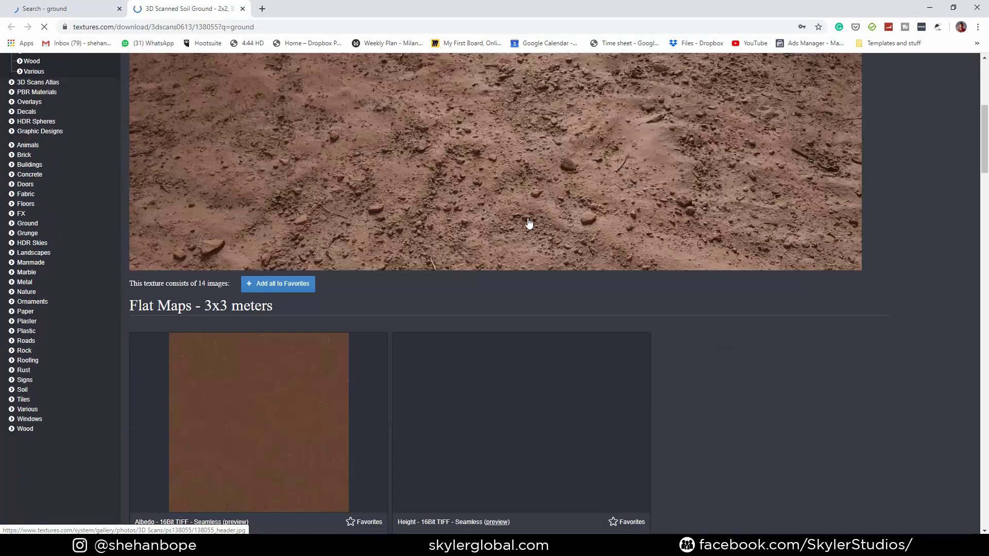
{"action": "left_click", "coordinate": [379, 399]}
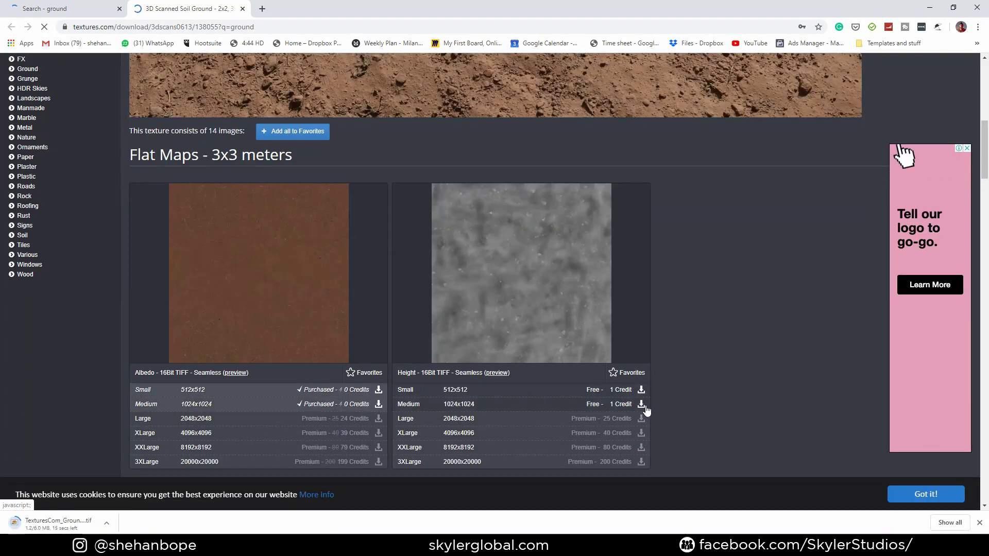
- Download the soil ground's Medium 1024x1024 height and normal maps, plus its roughness map
{"action": "left_click", "coordinate": [644, 406]}
{"action": "scroll", "coordinate": [644, 405], "scroll_direction": "down", "scroll_amount": 15}
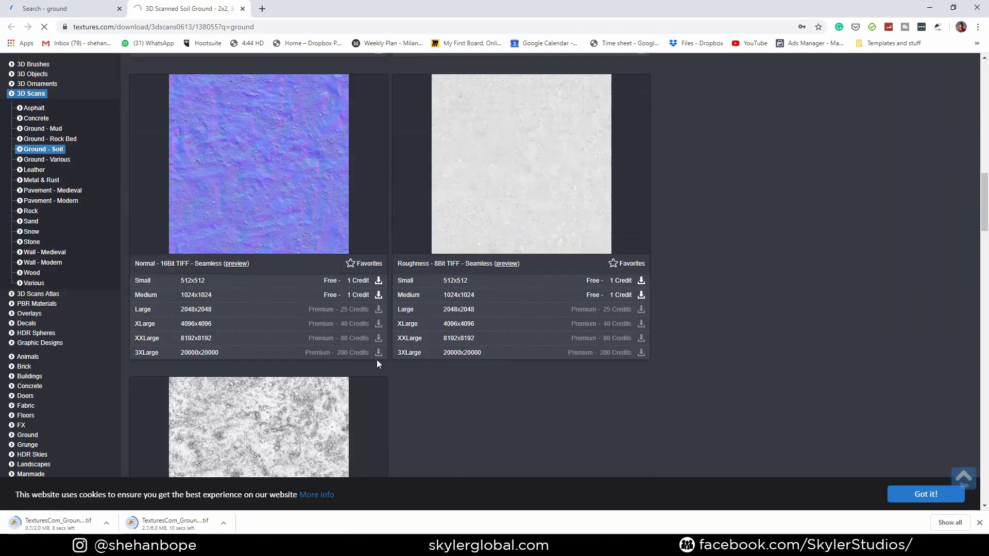
{"action": "left_click", "coordinate": [378, 295]}
{"action": "left_click", "coordinate": [641, 243]}
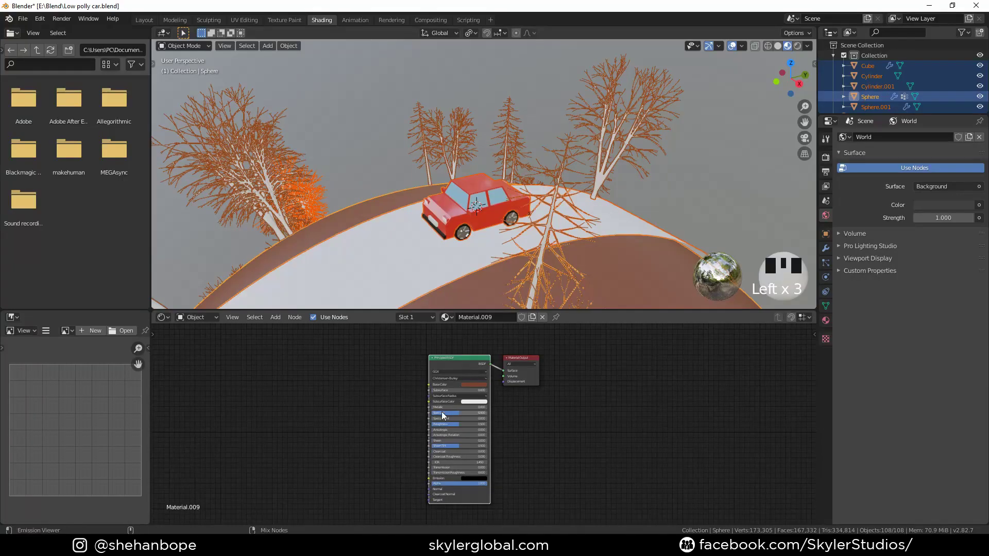
- Load the newest 1K soil maps from E:\textures\ground, sorted by modified date, into the sphere material with Principled Texture Setup
{"action": "key", "text": "ctrl+shift+t"}
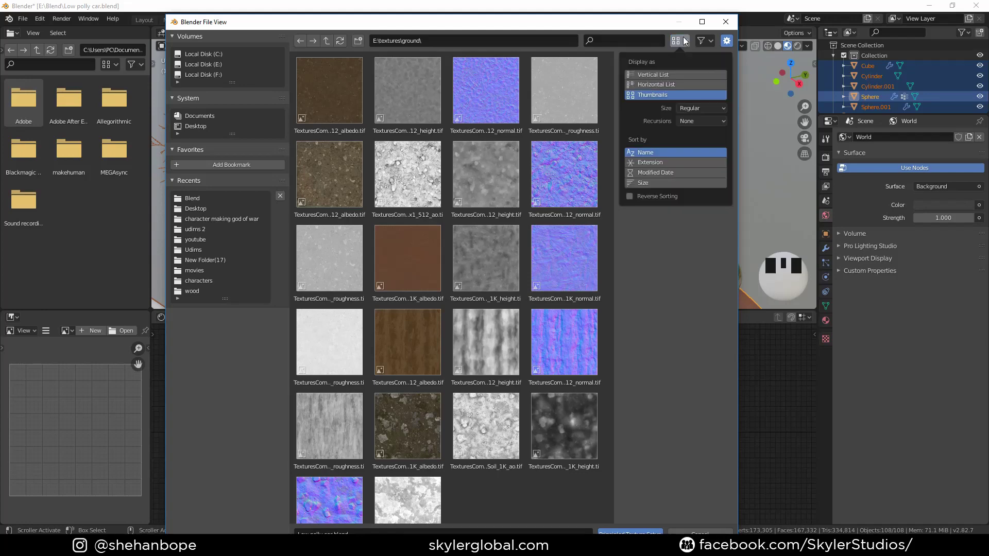
{"action": "left_click", "coordinate": [683, 37]}
{"action": "left_click", "coordinate": [675, 172]}
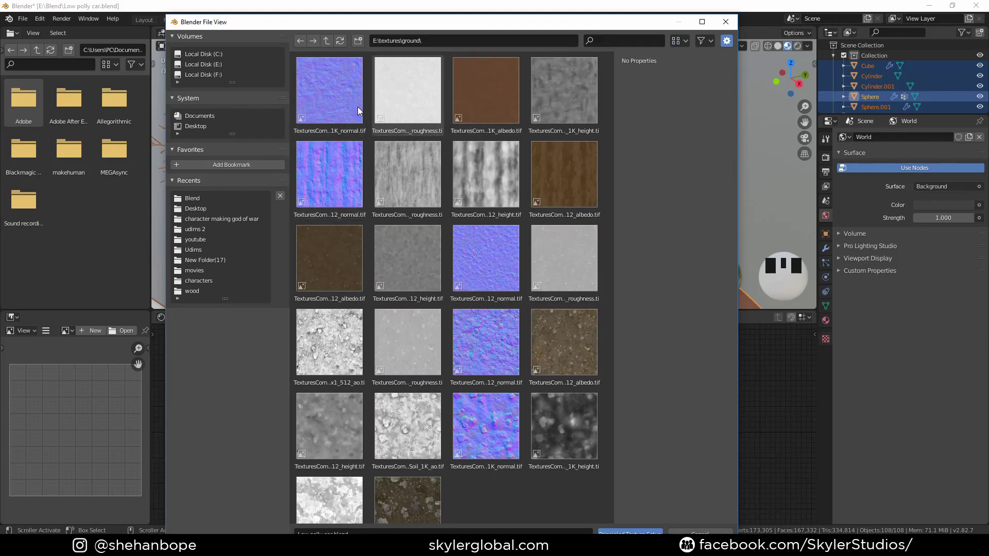
{"action": "left_click", "coordinate": [629, 532]}
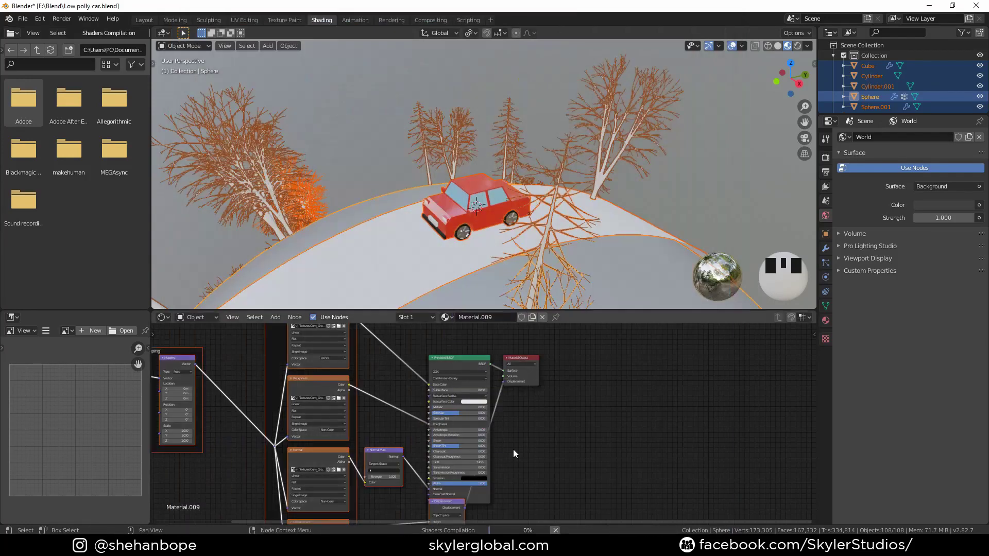
- Unwrap the whole sphere mesh with Smart UV Project, keeping the 66 angle limit
{"action": "scroll", "coordinate": [471, 248], "scroll_direction": "down", "scroll_amount": 10}
{"action": "middle_click_drag", "start_coordinate": [431, 235], "coordinate": [484, 234]}
{"action": "key", "text": "u"}
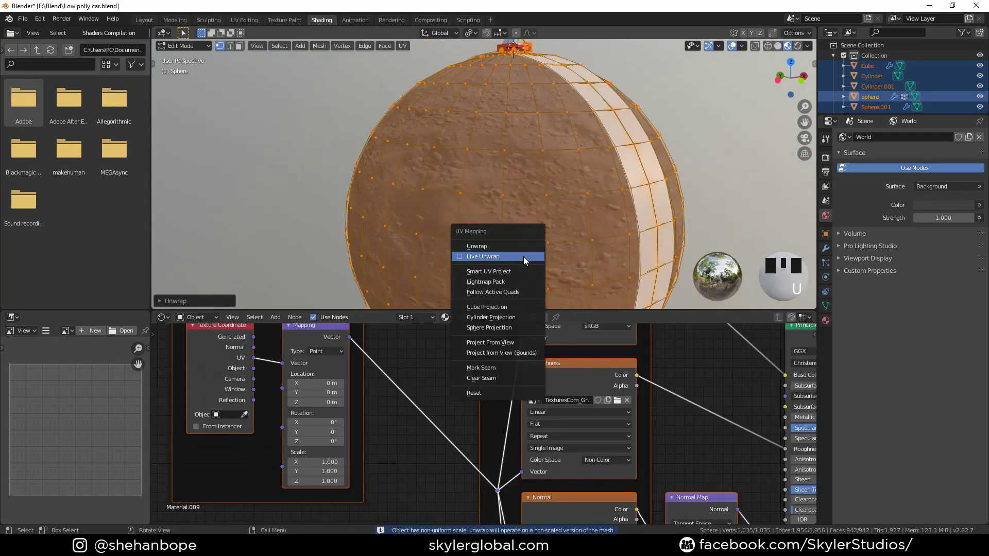
{"action": "left_click", "coordinate": [524, 256]}
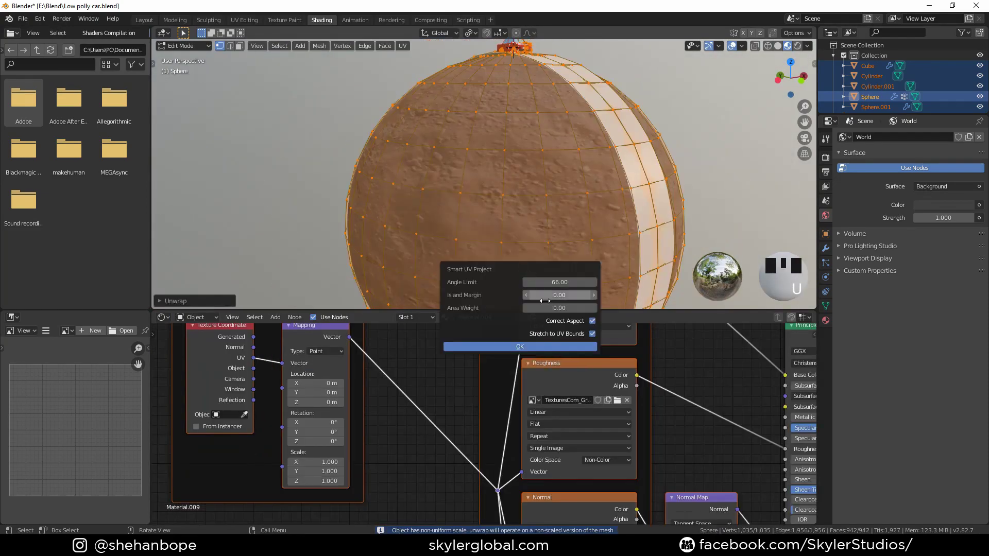
{"action": "left_click", "coordinate": [516, 345]}
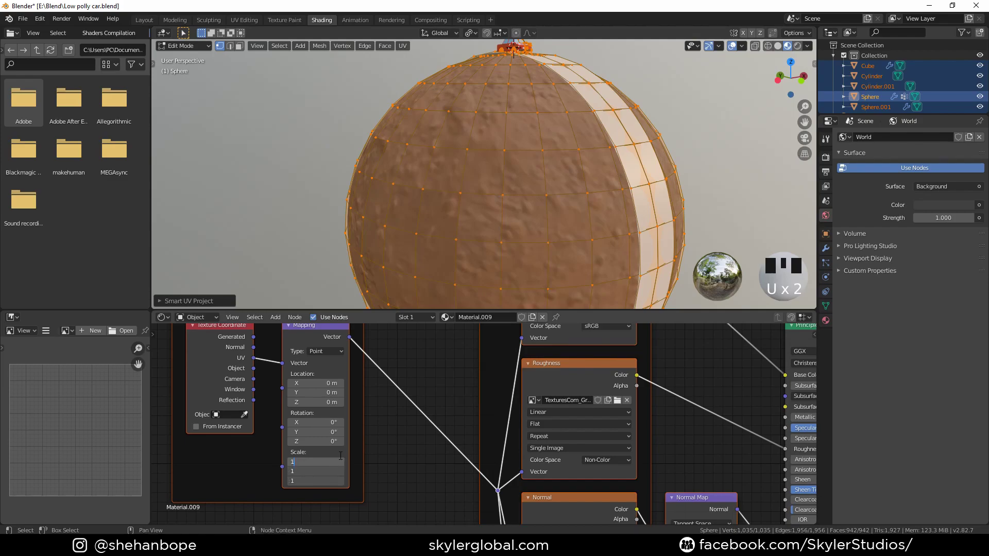
- Set the ground texture's Mapping scale to 10 on X, Y and Z and return to Object Mode
{"action": "type", "text": "10"}
{"action": "key", "text": "Return"}
{"action": "key", "text": "Tab"}
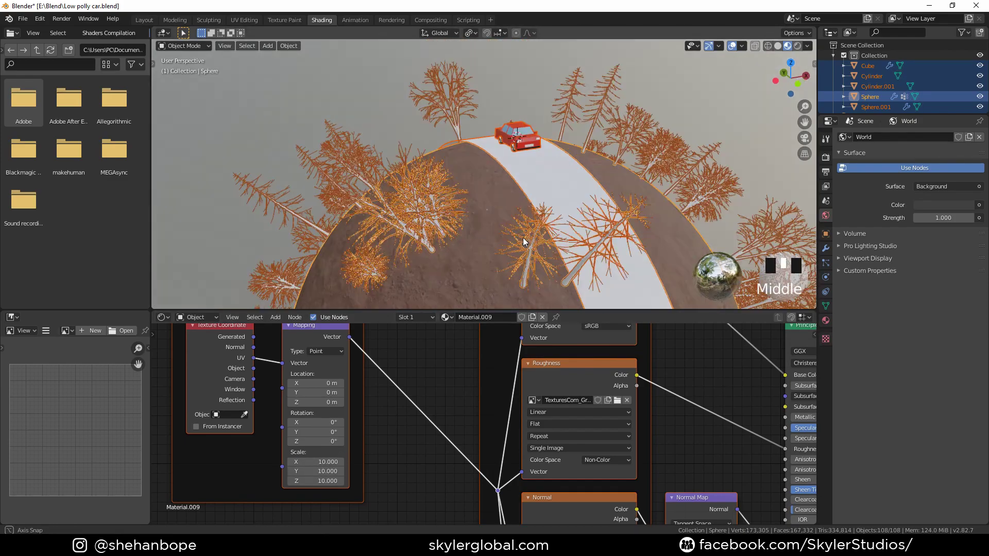
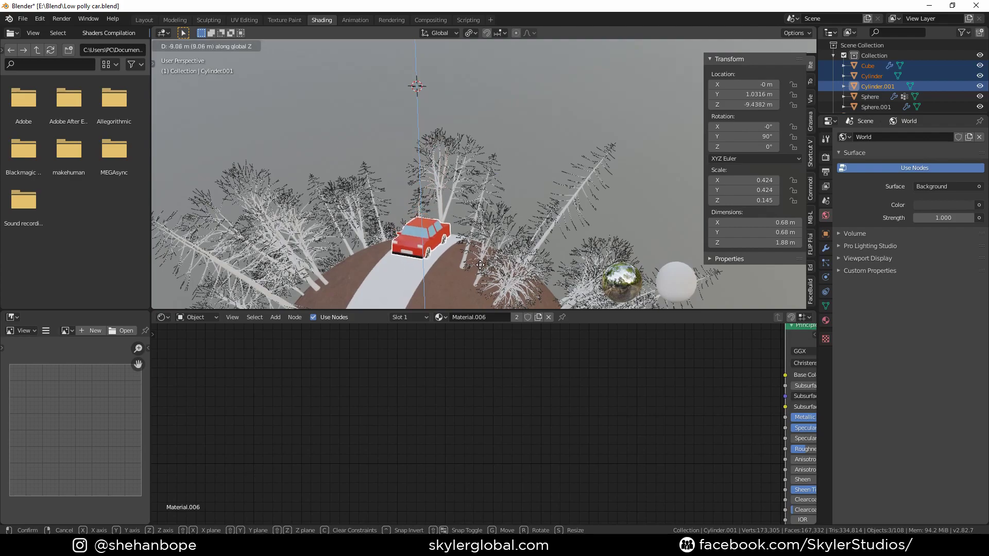
- Lower the car with its wheels along Z onto the road strip at the top of the sphere
{"action": "left_click", "coordinate": [480, 261]}
{"action": "key", "text": "KP_1"}
{"action": "scroll", "coordinate": [462, 257], "scroll_direction": "up", "scroll_amount": 6}
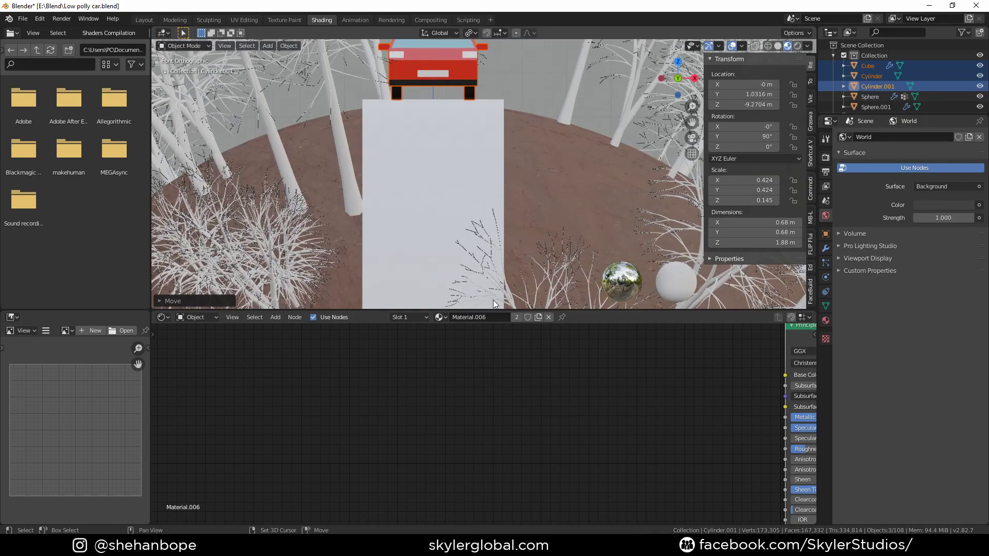
{"action": "scroll", "coordinate": [483, 231], "scroll_direction": "down", "scroll_amount": 5}
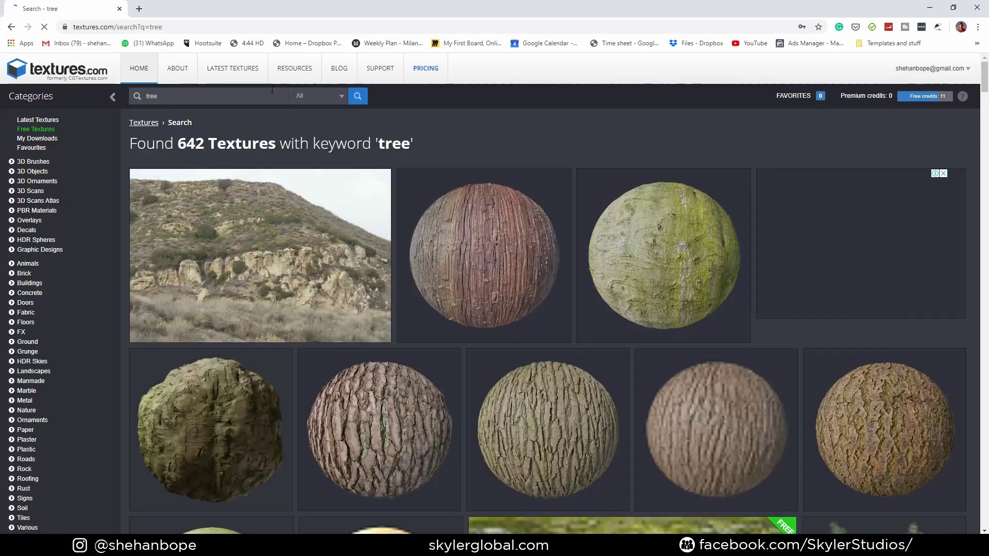
- On textures.com, open a scanned tree bark texture in a new tab and search for "road"
{"action": "right_click", "coordinate": [361, 409]}
{"action": "left_click", "coordinate": [391, 292]}
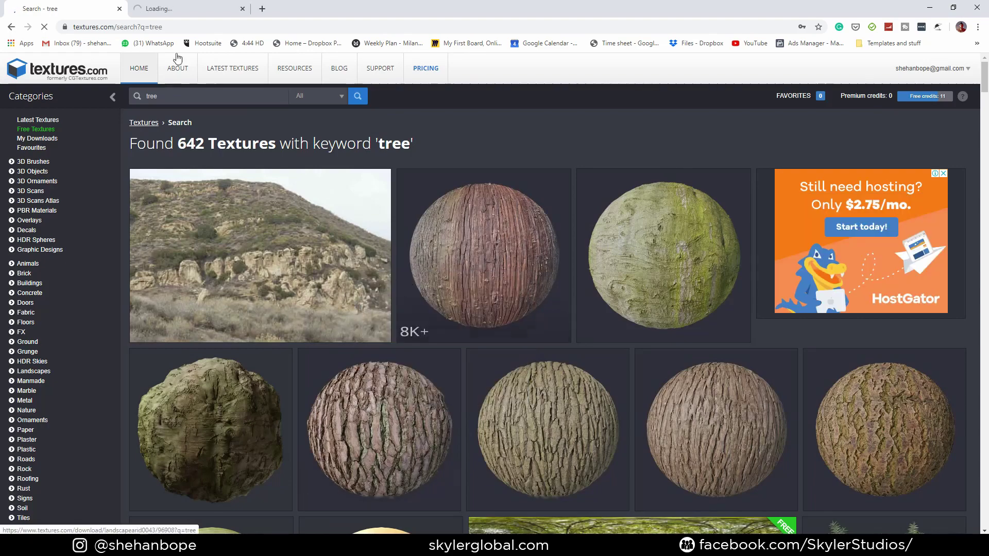
{"action": "left_click", "coordinate": [204, 97]}
{"action": "type", "text": "road"}
{"action": "key", "text": "Return"}
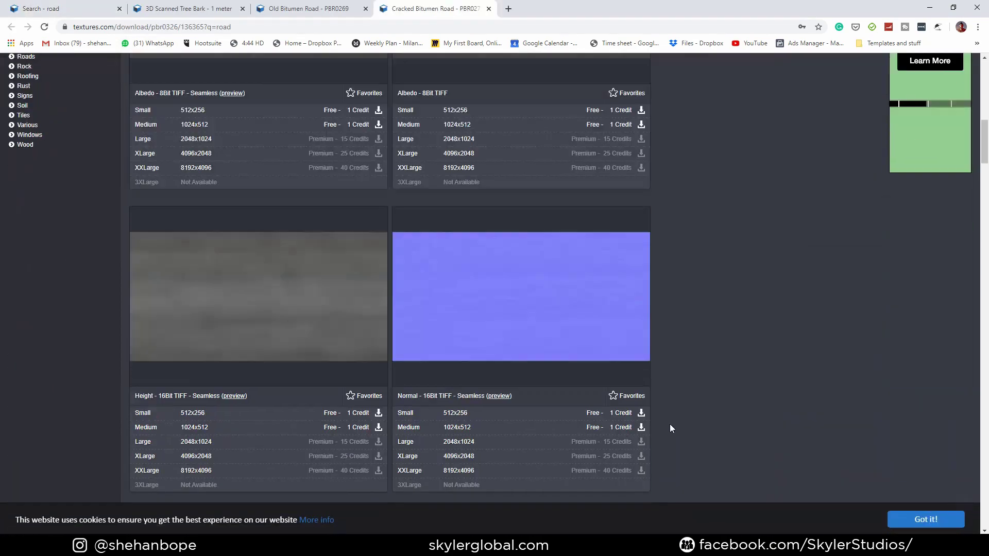
- Download the Cracked Bitumen Road's albedo map and its Medium 1024x512 height and normal maps
{"action": "scroll", "coordinate": [669, 425], "scroll_direction": "down", "scroll_amount": 4}
{"action": "scroll", "coordinate": [670, 425], "scroll_direction": "up", "scroll_amount": 5}
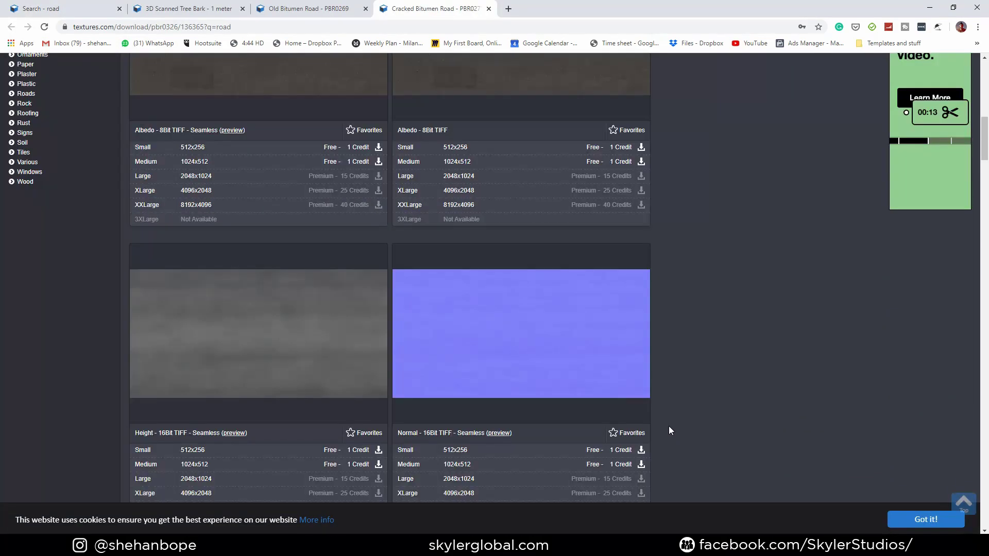
{"action": "left_click", "coordinate": [366, 217]}
{"action": "scroll", "coordinate": [643, 214], "scroll_direction": "down", "scroll_amount": 4}
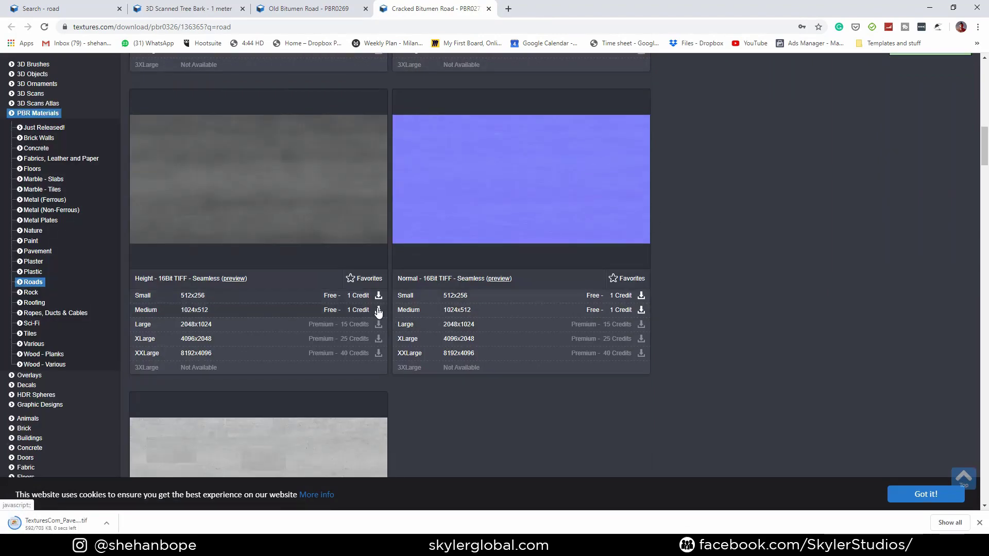
{"action": "left_click", "coordinate": [379, 312]}
{"action": "left_click", "coordinate": [641, 312]}
{"action": "scroll", "coordinate": [465, 249], "scroll_direction": "up", "scroll_amount": 4}
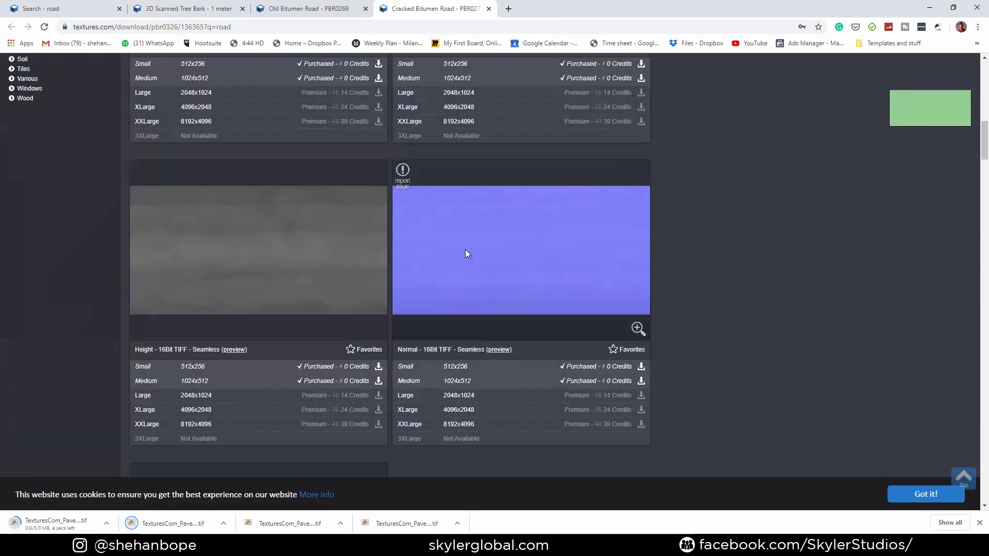
- Return to the 3D Scanned Tree Bark page and download its Medium 1024x1024 albedo map
{"action": "left_click", "coordinate": [318, 5]}
{"action": "left_click", "coordinate": [188, 8]}
{"action": "scroll", "coordinate": [399, 286], "scroll_direction": "down", "scroll_amount": 7}
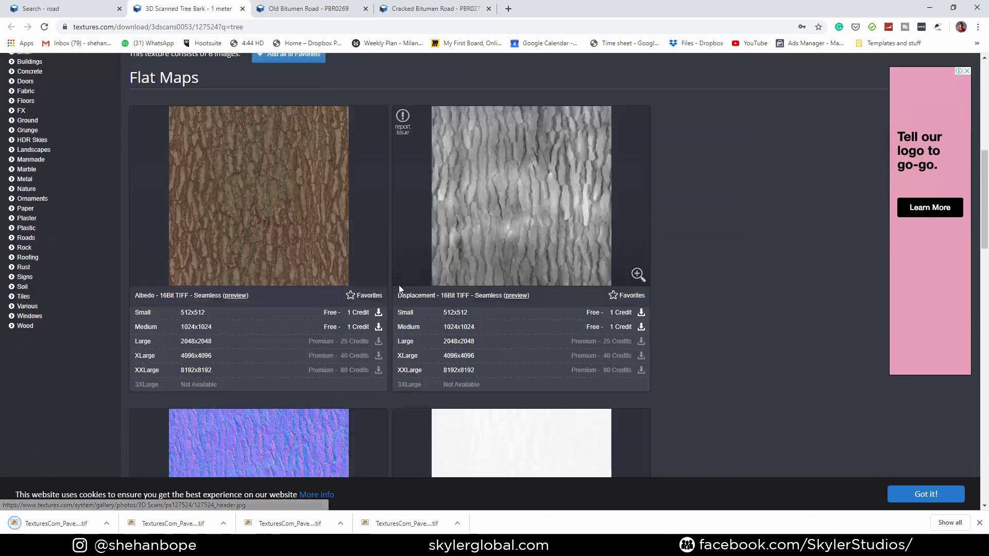
{"action": "left_click", "coordinate": [378, 326]}
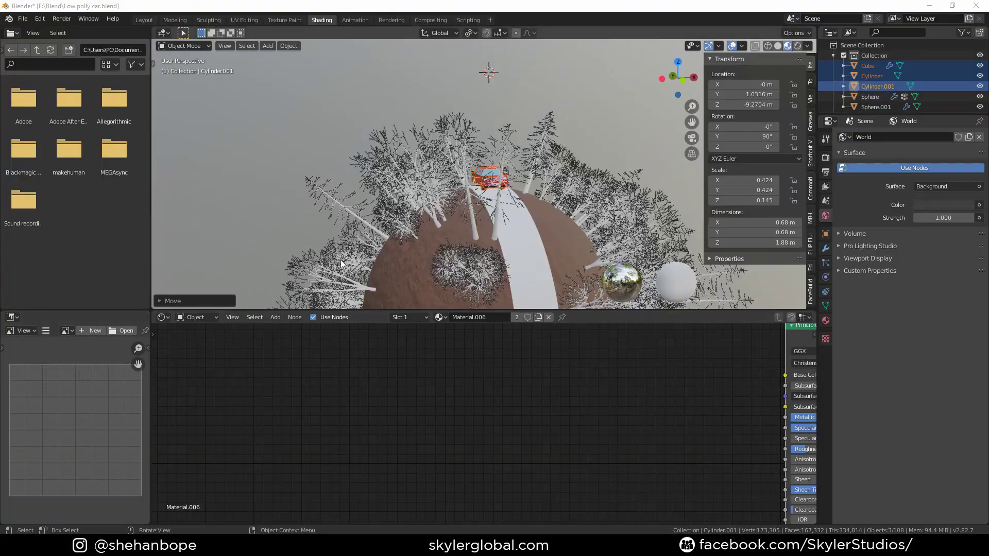
- Back in Blender, select the road strip and give it a new material named Road
{"action": "middle_click_drag", "start_coordinate": [341, 260], "coordinate": [465, 218]}
{"action": "left_click", "coordinate": [465, 217]}
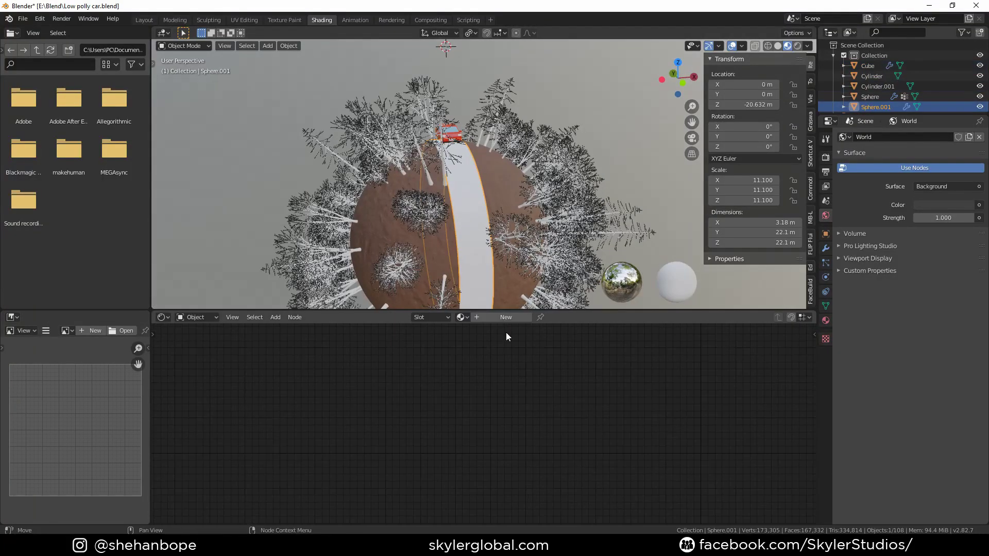
{"action": "left_click", "coordinate": [826, 320]}
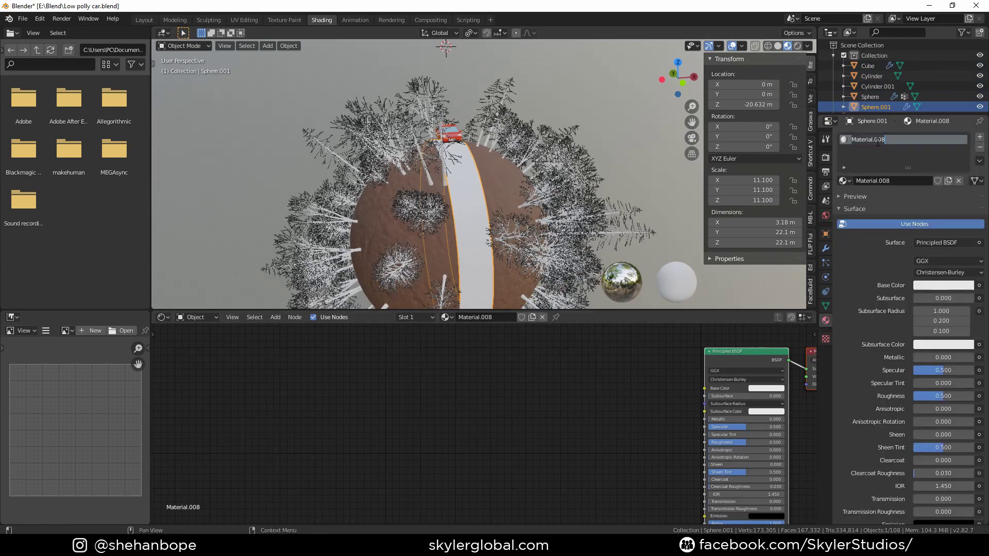
- Load the dashed-line road albedo with the height, normal and roughness maps from E:\textures\roads into the Road material using Principled Texture Setup
{"action": "key", "text": "ctrl+shift+t"}
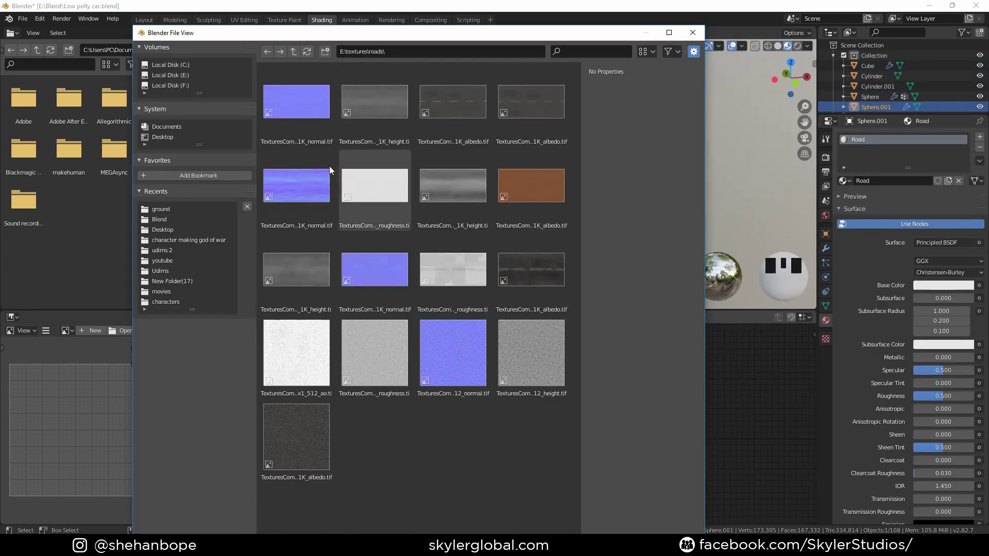
{"action": "left_click", "coordinate": [526, 103]}
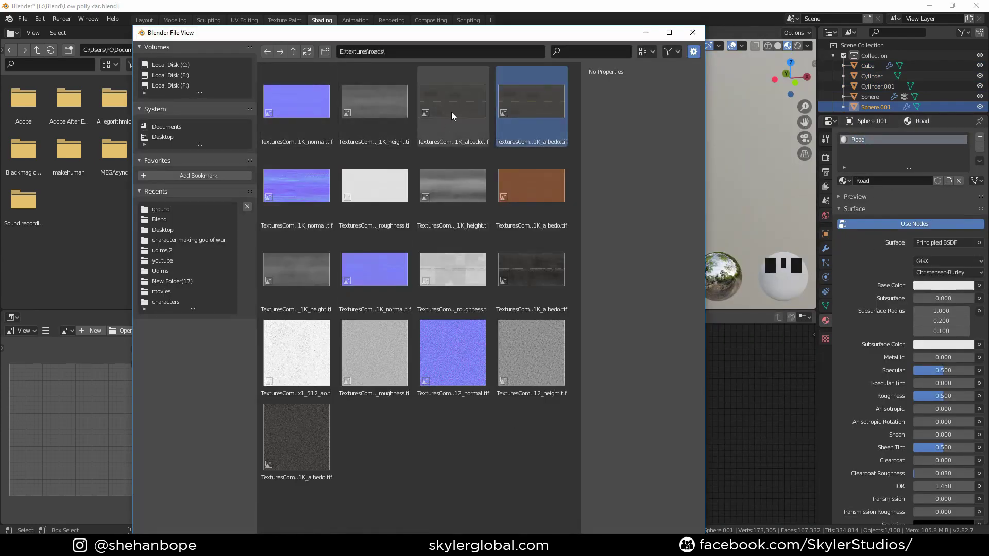
{"action": "left_click", "coordinate": [451, 111]}
{"action": "left_click", "coordinate": [394, 98], "text": "shift"}
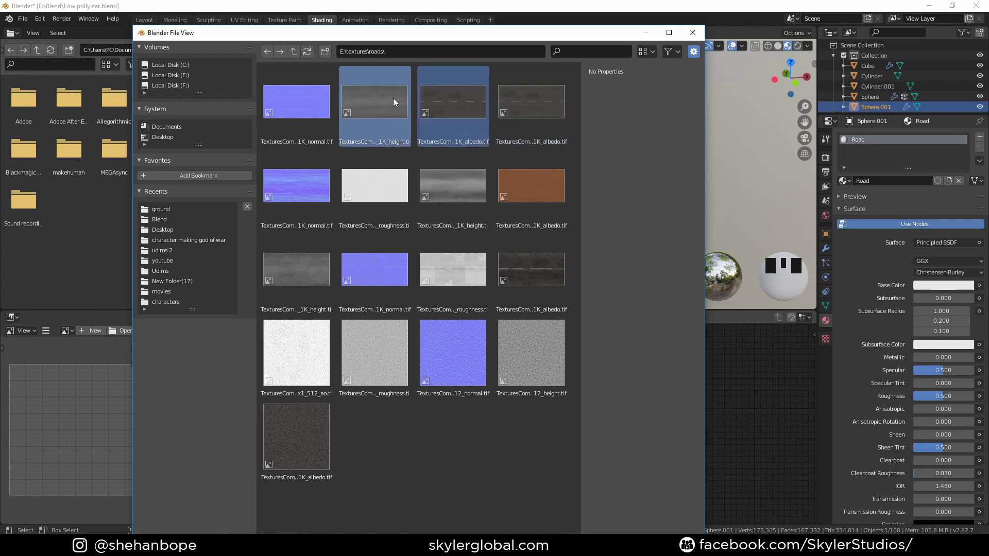
{"action": "left_click", "coordinate": [302, 98], "text": "shift"}
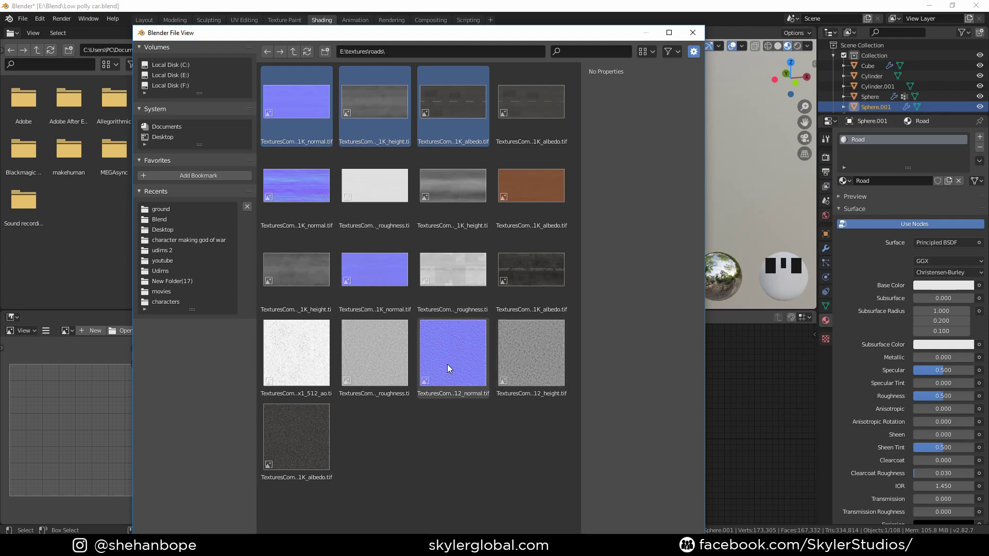
{"action": "left_click", "coordinate": [384, 190], "text": "shift"}
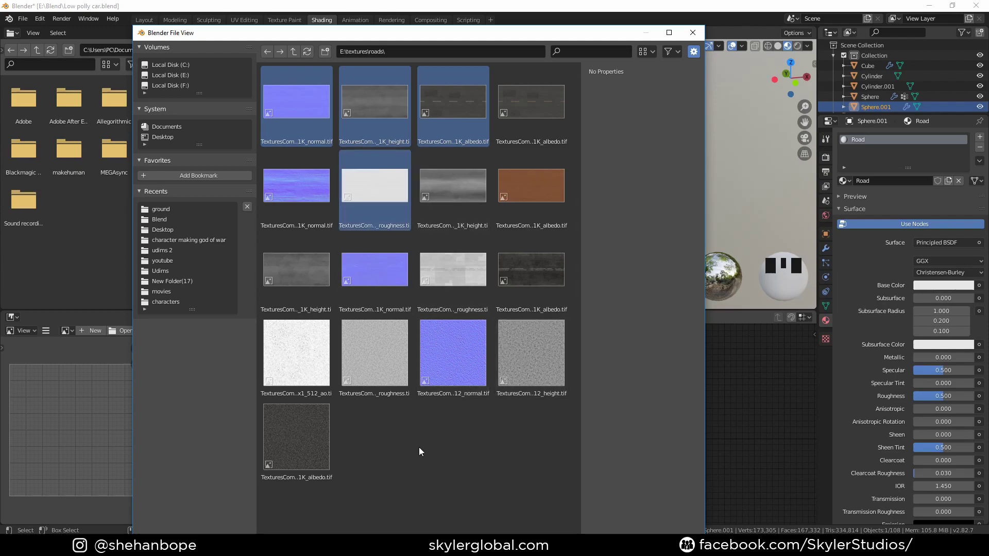
{"action": "left_click", "coordinate": [673, 38]}
{"action": "left_click", "coordinate": [883, 524]}
- Unwrap the road strip's mesh with the standard Unwrap
{"action": "scroll", "coordinate": [487, 268], "scroll_direction": "up", "scroll_amount": 2}
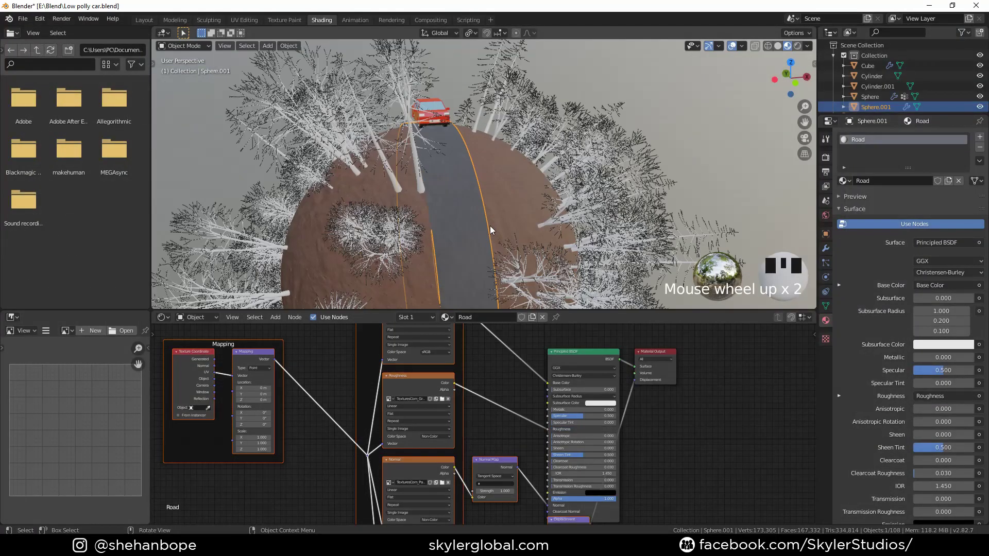
{"action": "scroll", "coordinate": [488, 268], "scroll_direction": "down", "scroll_amount": 3}
{"action": "key", "text": "Tab"}
{"action": "key", "text": "u"}
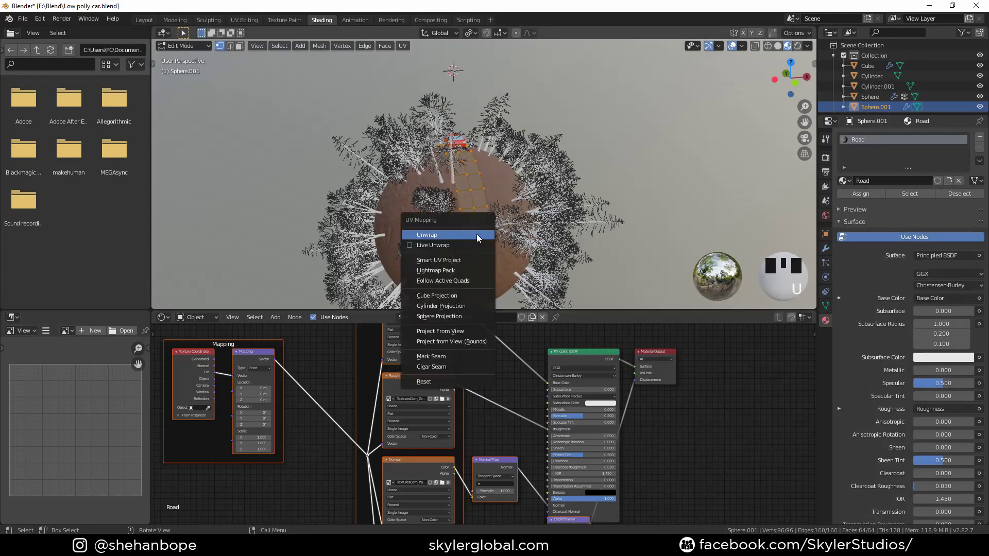
{"action": "left_click", "coordinate": [476, 234]}
{"action": "key", "text": "Tab"}
- In the UV Editing workspace, mark the edges crossing the road strip next to the car as a seam and unwrap the strip
{"action": "left_click", "coordinate": [244, 20]}
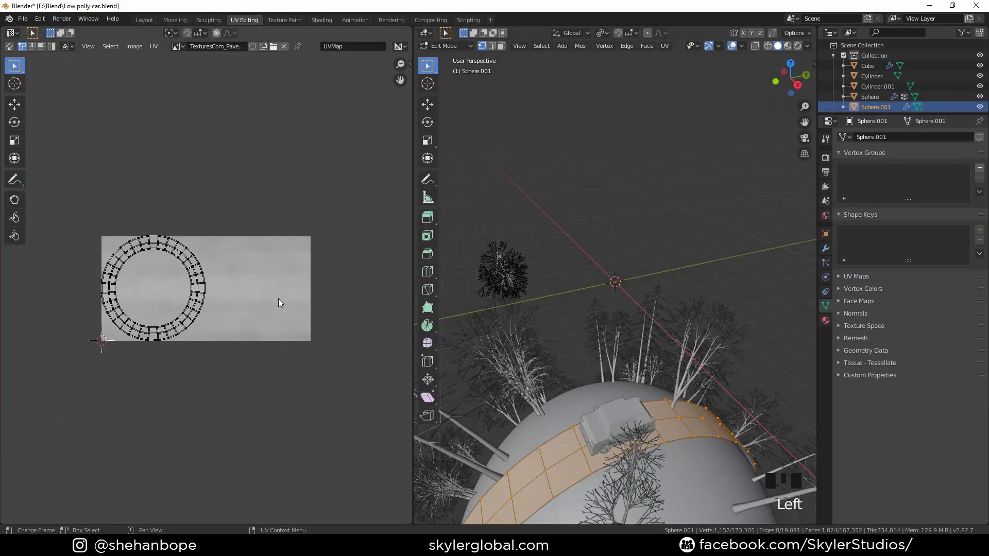
{"action": "middle_click_drag", "start_coordinate": [650, 392], "coordinate": [658, 382]}
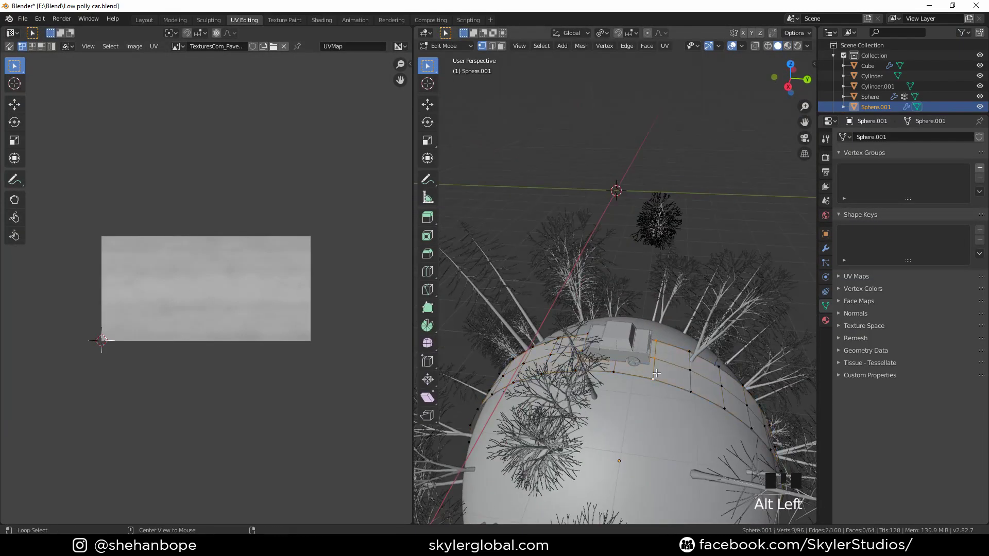
{"action": "key", "text": "ctrl+e"}
{"action": "left_click", "coordinate": [643, 445]}
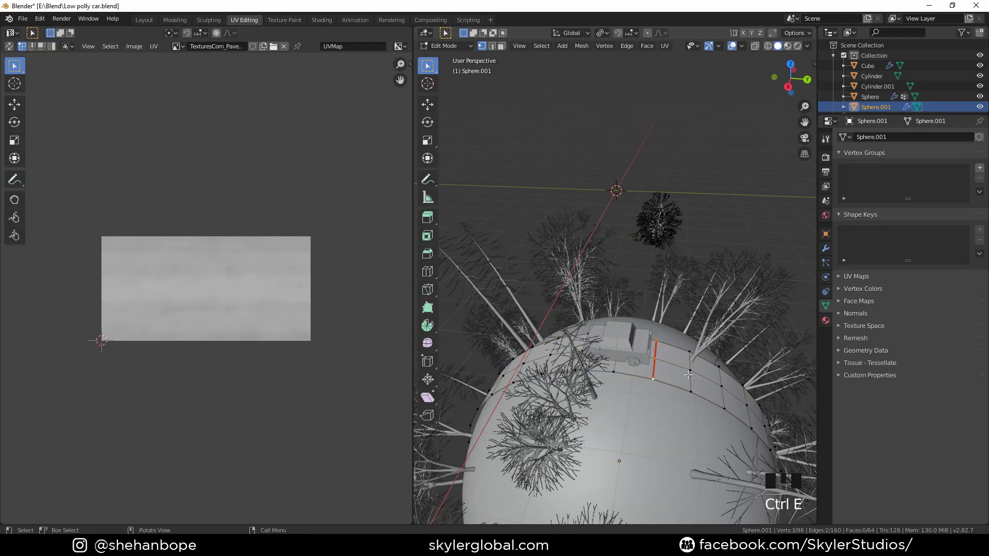
{"action": "key", "text": "u"}
{"action": "left_click", "coordinate": [688, 375]}
- Select the road strip's UVs and show the dashed-line road albedo behind them in the UV editor
{"action": "scroll", "coordinate": [183, 285], "scroll_direction": "up", "scroll_amount": 4}
{"action": "middle_click_drag", "start_coordinate": [182, 283], "coordinate": [338, 280]}
{"action": "scroll", "coordinate": [240, 294], "scroll_direction": "down", "scroll_amount": 2}
{"action": "left_click_drag", "start_coordinate": [133, 154], "coordinate": [221, 386]}
{"action": "middle_click_drag", "start_coordinate": [282, 191], "coordinate": [180, 203]}
{"action": "left_click", "coordinate": [178, 47]}
{"action": "left_click", "coordinate": [227, 140]}
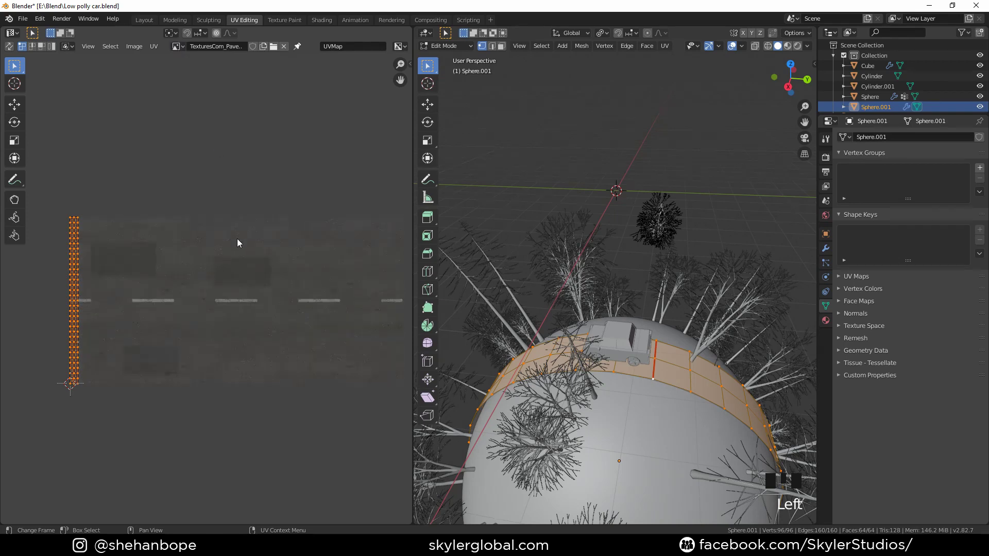
- Rotate the road UVs horizontally, scale them about 21.45 times to match the road image's height, and preview the strip with materials
{"action": "key", "text": "s"}
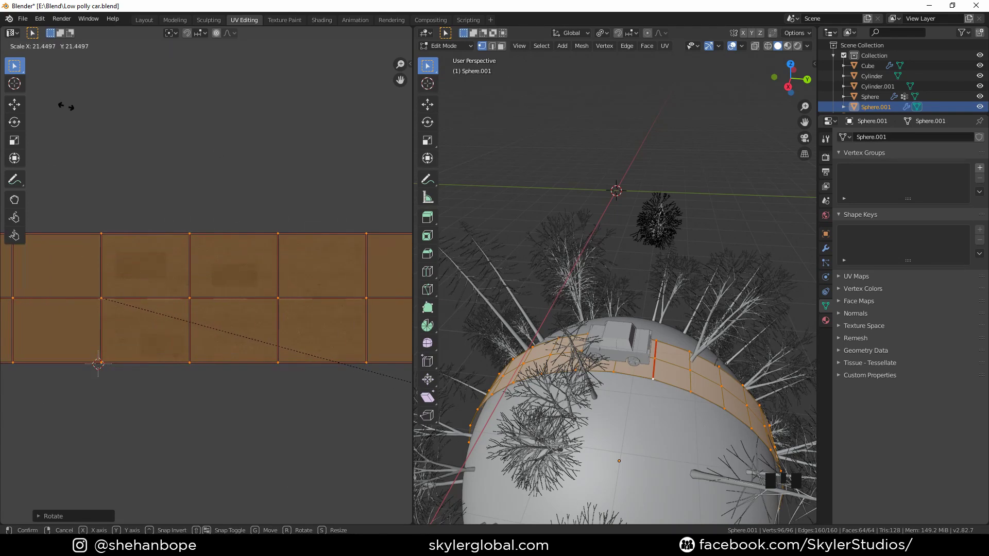
{"action": "left_click", "coordinate": [787, 46]}
{"action": "middle_click_drag", "start_coordinate": [668, 296], "coordinate": [601, 309]}
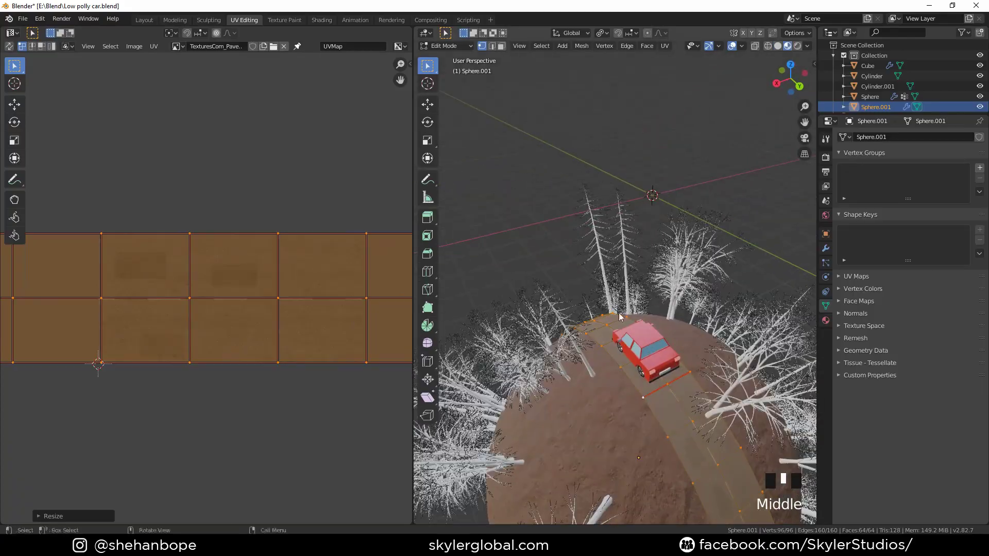
{"action": "key", "text": "Tab"}
- Examine the textured road strip around the sphere and the tree models placed beside it
{"action": "middle_click_drag", "start_coordinate": [675, 320], "coordinate": [790, 330]}
{"action": "scroll", "coordinate": [598, 400], "scroll_direction": "down", "scroll_amount": 2}
{"action": "middle_click_drag", "start_coordinate": [598, 400], "coordinate": [573, 276]}
{"action": "left_click", "coordinate": [573, 276]}
{"action": "scroll", "coordinate": [512, 308], "scroll_direction": "down", "scroll_amount": 6}
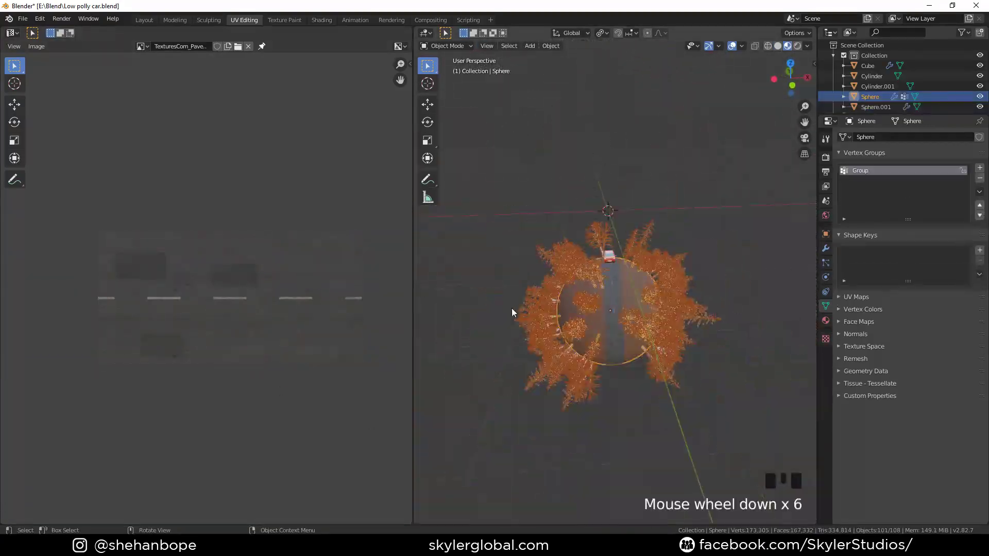
{"action": "middle_click_drag", "start_coordinate": [512, 308], "coordinate": [539, 337], "text": "shift"}
{"action": "left_click", "coordinate": [477, 340]}
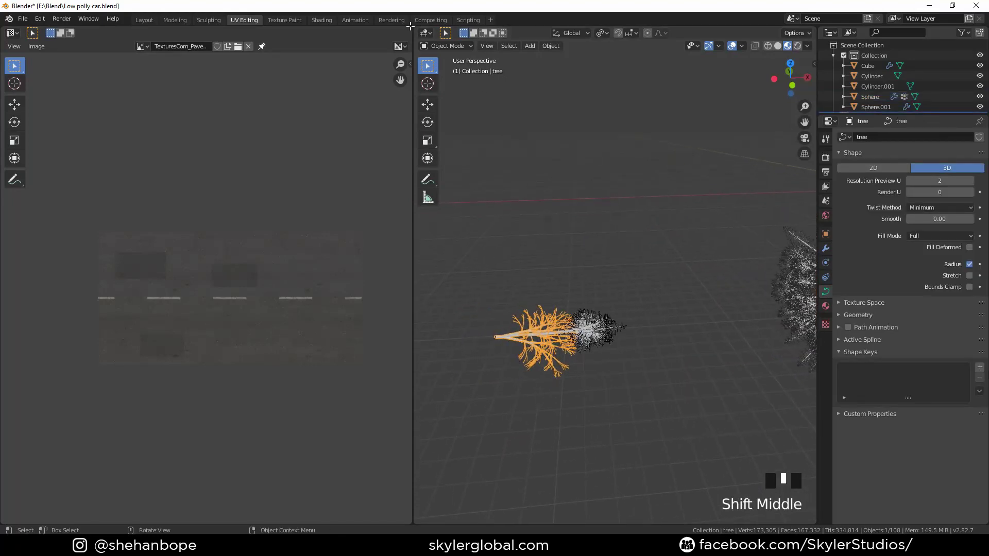
- Use railway_bridge_02_2k.hdr as an environment texture for the world background colour and show the scene in rendered shading
{"action": "left_click", "coordinate": [322, 20]}
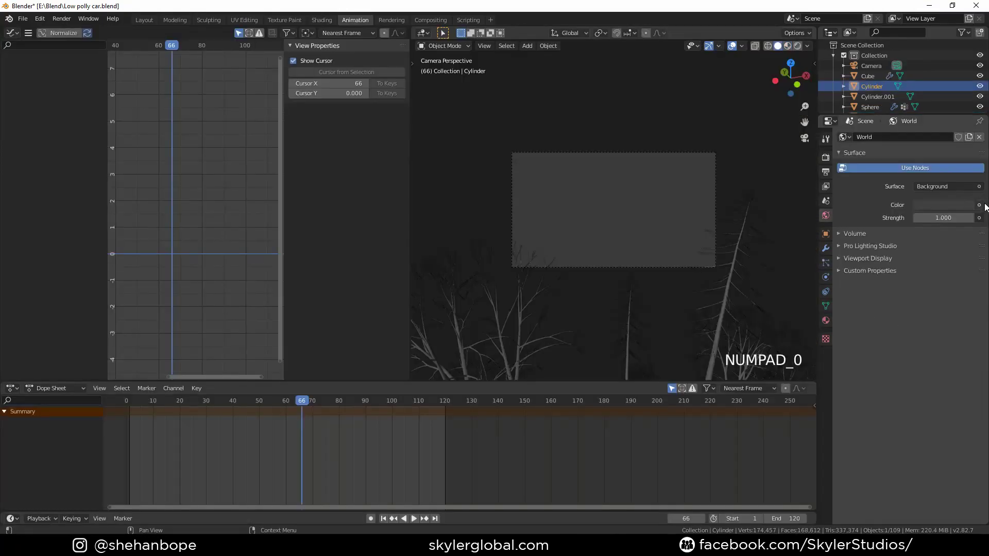
{"action": "left_click", "coordinate": [943, 205]}
{"action": "left_click", "coordinate": [795, 249]}
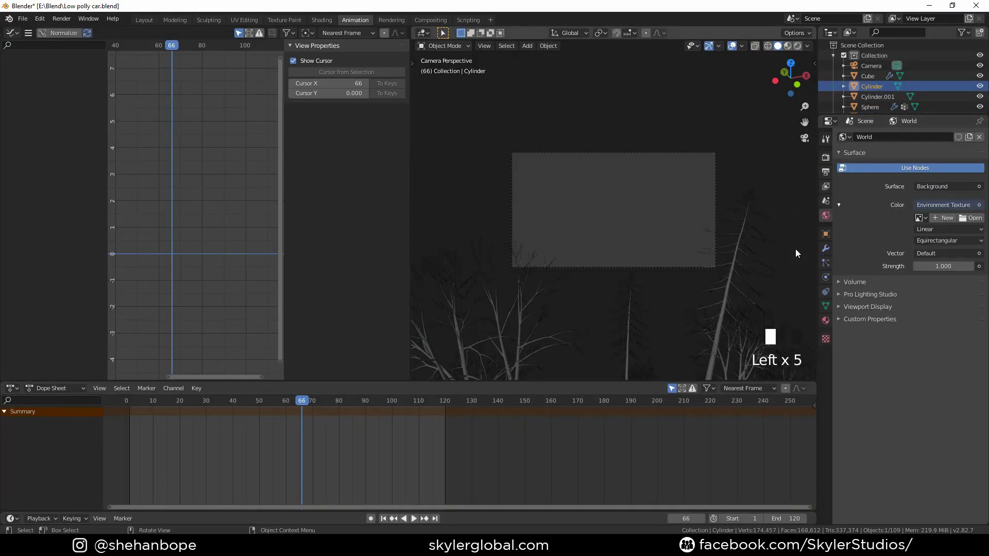
{"action": "left_click", "coordinate": [970, 218]}
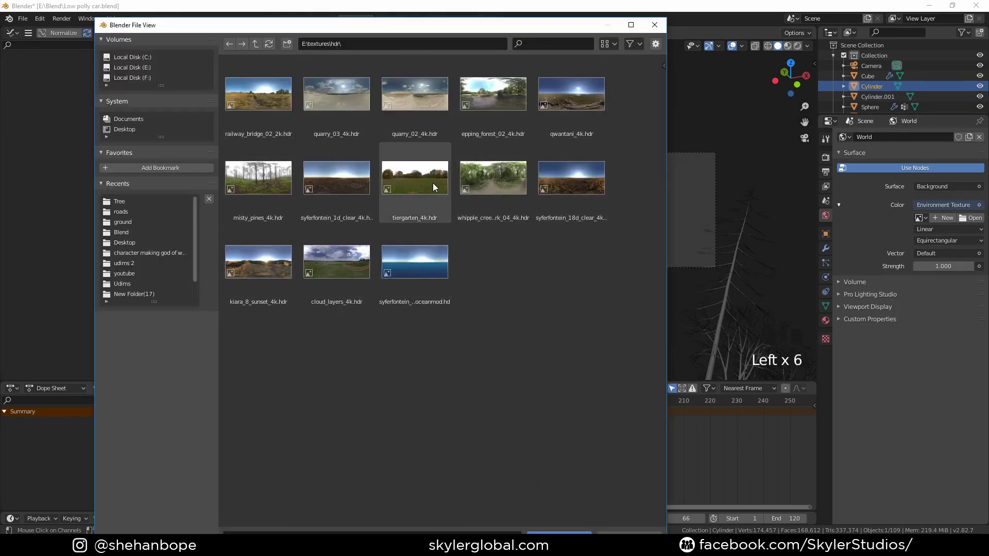
{"action": "double_click", "coordinate": [280, 108]}
{"action": "left_click", "coordinate": [797, 49]}
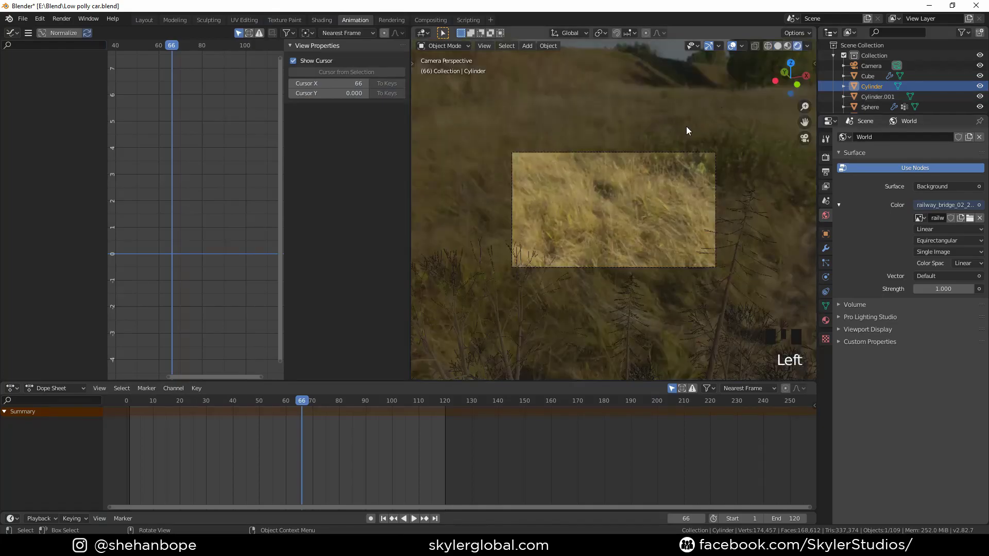
- In the Layout workspace, show the scene rendered and align the camera to a view of the car's front on the road
{"action": "left_click", "coordinate": [138, 21]}
{"action": "scroll", "coordinate": [450, 252], "scroll_direction": "down", "scroll_amount": 3}
{"action": "middle_click_drag", "start_coordinate": [450, 252], "coordinate": [503, 229]}
{"action": "left_click", "coordinate": [797, 46]}
{"action": "mouse_move", "coordinate": [496, 154]}
{"action": "middle_mouse_down"}
{"action": "mouse_move", "coordinate": [466, 298]}
{"action": "mouse_move", "coordinate": [459, 265]}
{"action": "mouse_move", "coordinate": [474, 275]}
{"action": "mouse_move", "coordinate": [465, 289]}
{"action": "mouse_move", "coordinate": [488, 244]}
{"action": "mouse_move", "coordinate": [478, 247]}
{"action": "mouse_move", "coordinate": [479, 281]}
{"action": "middle_mouse_up"}
{"action": "scroll", "coordinate": [474, 275], "scroll_direction": "down", "scroll_amount": 1}
{"action": "key", "text": "ctrl+alt+KP_0"}
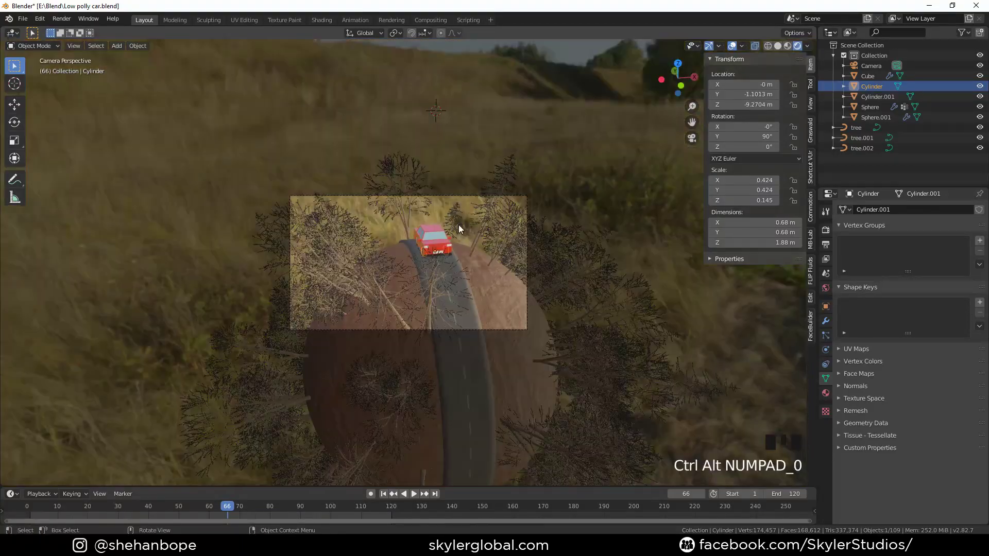
- Reposition the camera and align it to an angled view of the car and the road curving down the sphere
{"action": "left_click", "coordinate": [463, 206]}
{"action": "key", "text": "g"}
{"action": "left_click", "coordinate": [553, 214]}
{"action": "middle_click_drag", "start_coordinate": [463, 247], "coordinate": [430, 298]}
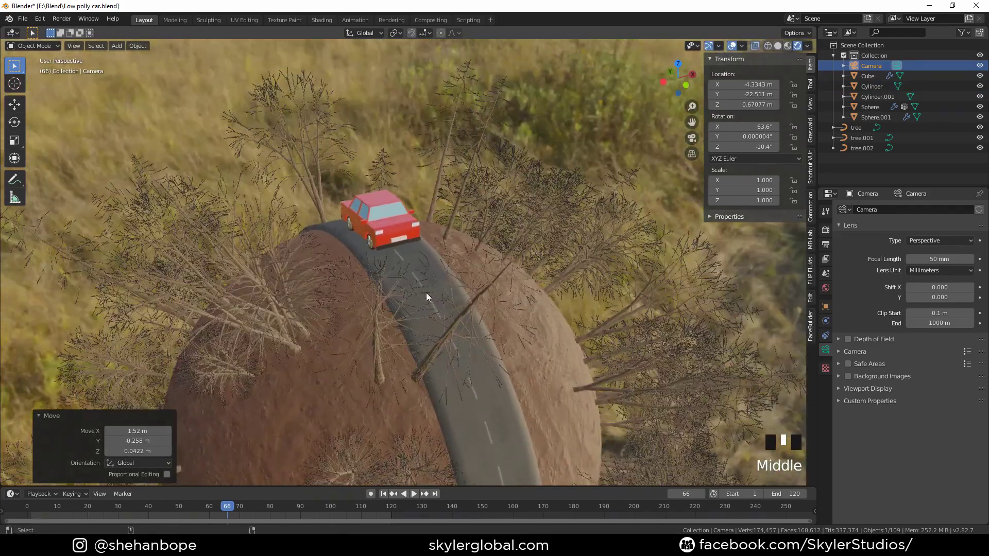
{"action": "key", "text": "ctrl+alt+KP_0"}
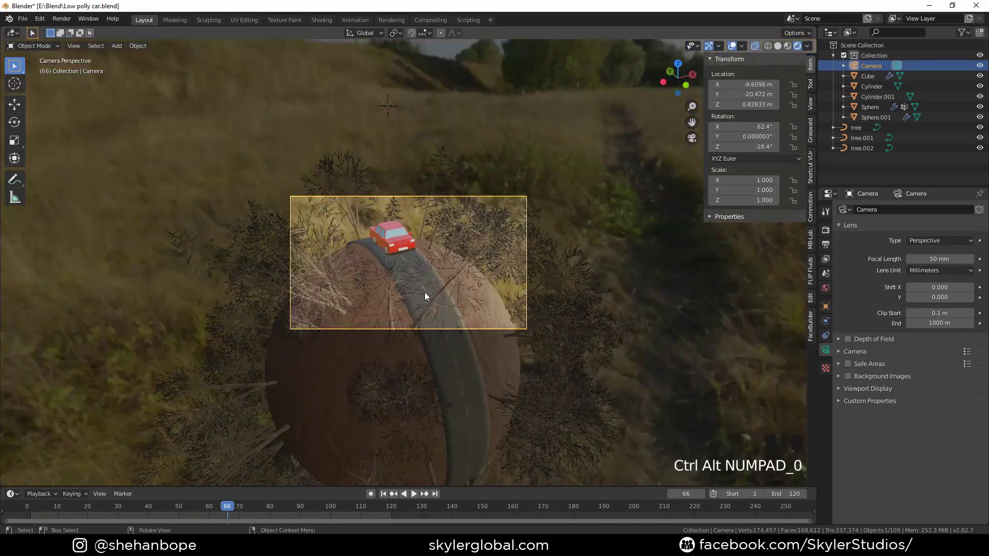
- In the Shading workspace, show the World nodes and add Mapping and Texture Coordinate nodes to the environment texture
{"action": "left_click", "coordinate": [316, 20]}
{"action": "key", "text": "KP_0"}
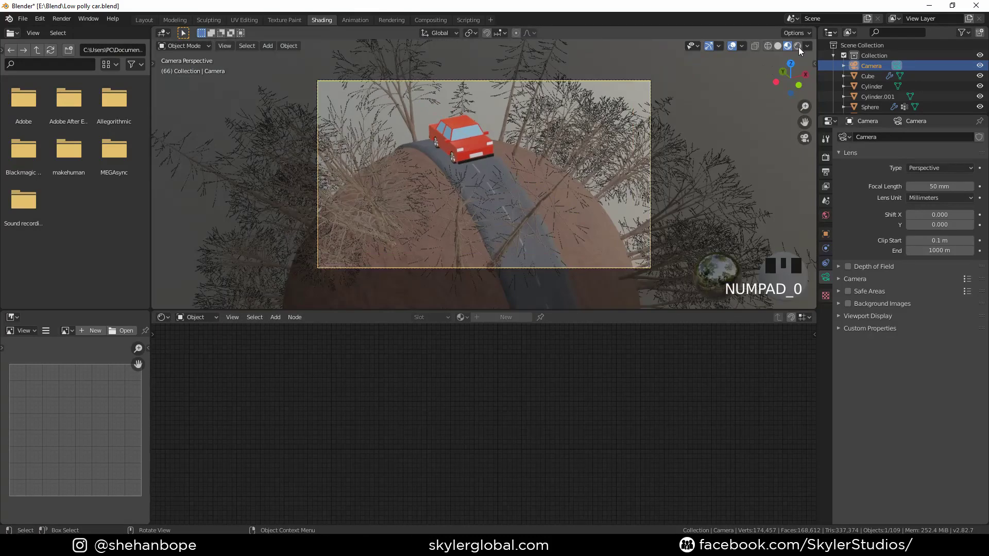
{"action": "left_click", "coordinate": [277, 320]}
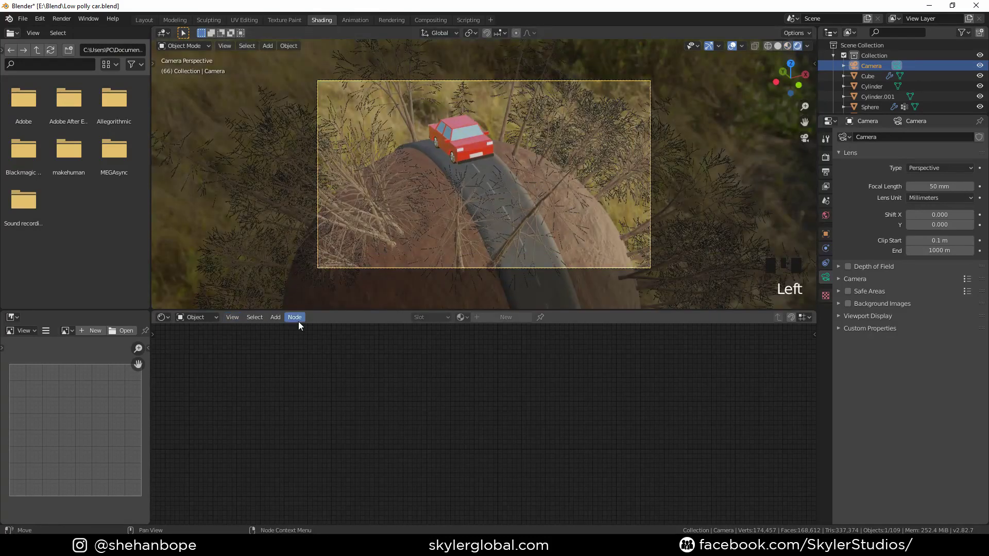
{"action": "left_click", "coordinate": [209, 340]}
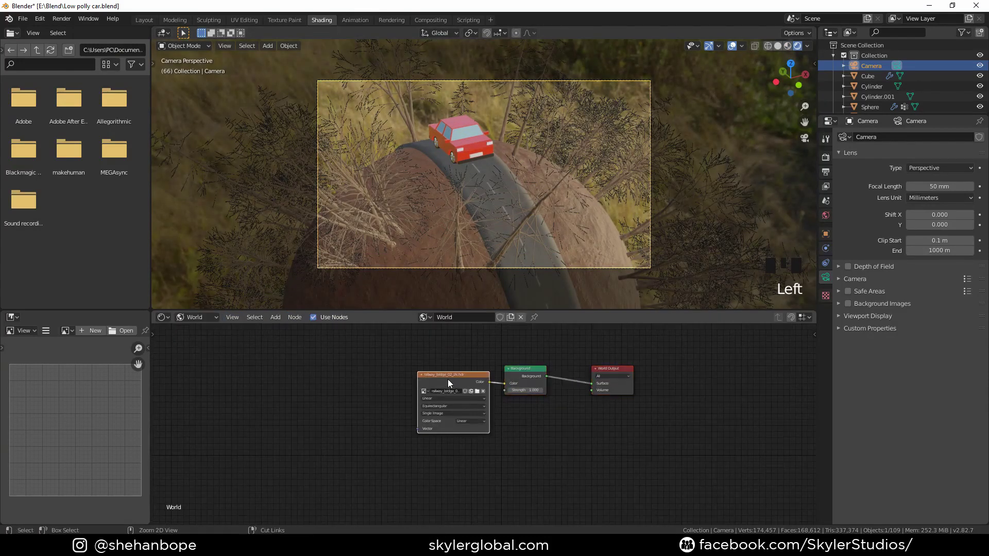
{"action": "key", "text": "ctrl+t"}
{"action": "scroll", "coordinate": [433, 433], "scroll_direction": "up", "scroll_amount": 4}
{"action": "middle_click_drag", "start_coordinate": [323, 389], "coordinate": [321, 395]}
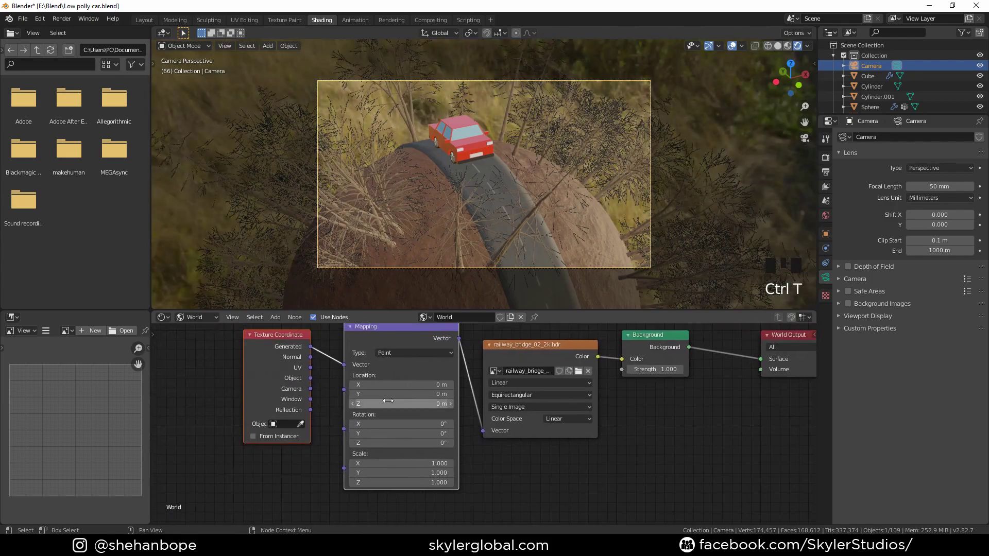
- Set the environment's Mapping rotation to X 56.2°, Y -23° and Z 4° so blue sky fills the camera background
{"action": "left_click_drag", "start_coordinate": [422, 424], "coordinate": [381, 434]}
{"action": "left_click_drag", "start_coordinate": [420, 424], "coordinate": [514, 424]}
{"action": "left_click_drag", "start_coordinate": [450, 424], "coordinate": [389, 433]}
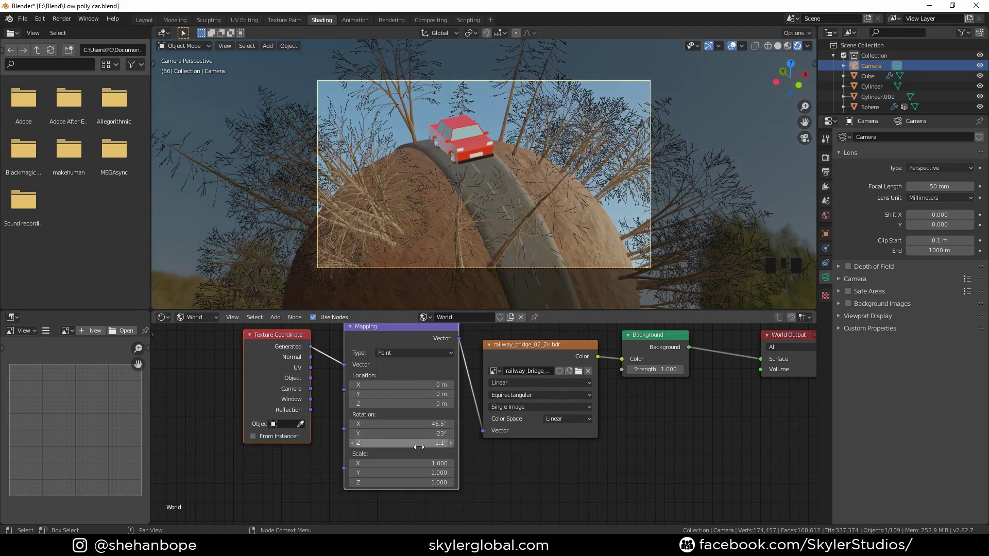
{"action": "left_click_drag", "start_coordinate": [410, 424], "coordinate": [461, 424]}
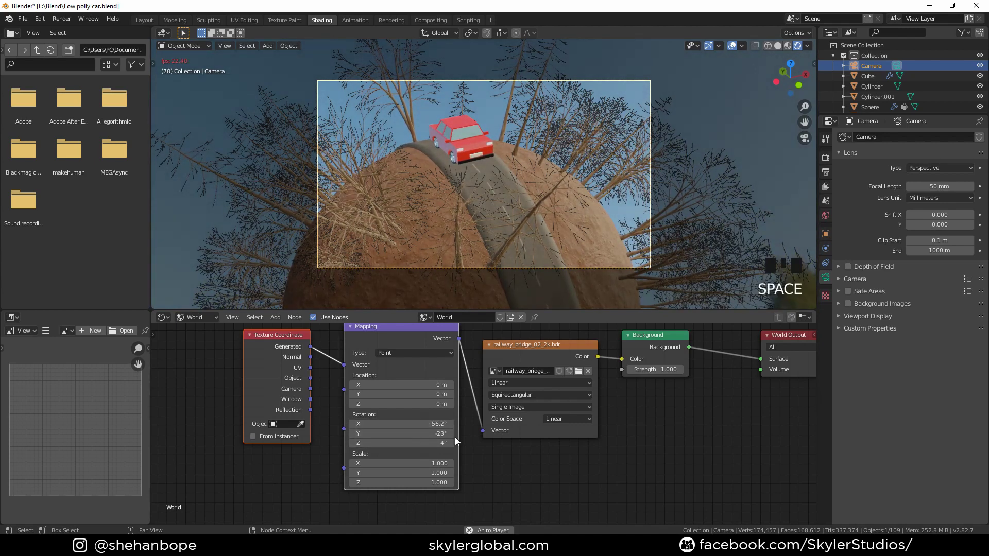
{"action": "key", "text": "space"}
- Back in the Layout workspace, keyframe the sphere's 0° rotation at frame 1 and set the animation's end frame to 119
{"action": "left_click", "coordinate": [144, 19]}
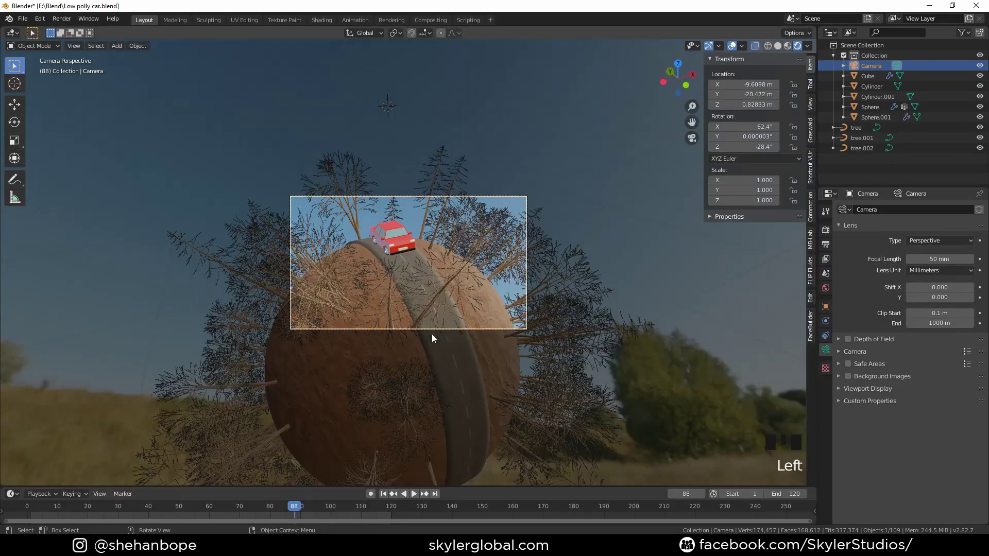
{"action": "scroll", "coordinate": [432, 338], "scroll_direction": "up", "scroll_amount": 3}
{"action": "left_click", "coordinate": [540, 341]}
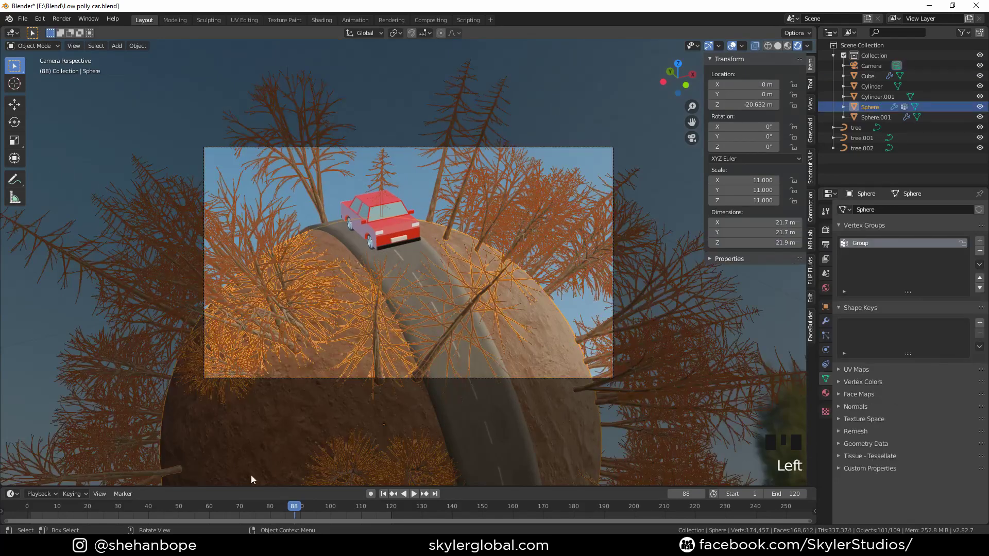
{"action": "left_click", "coordinate": [35, 510]}
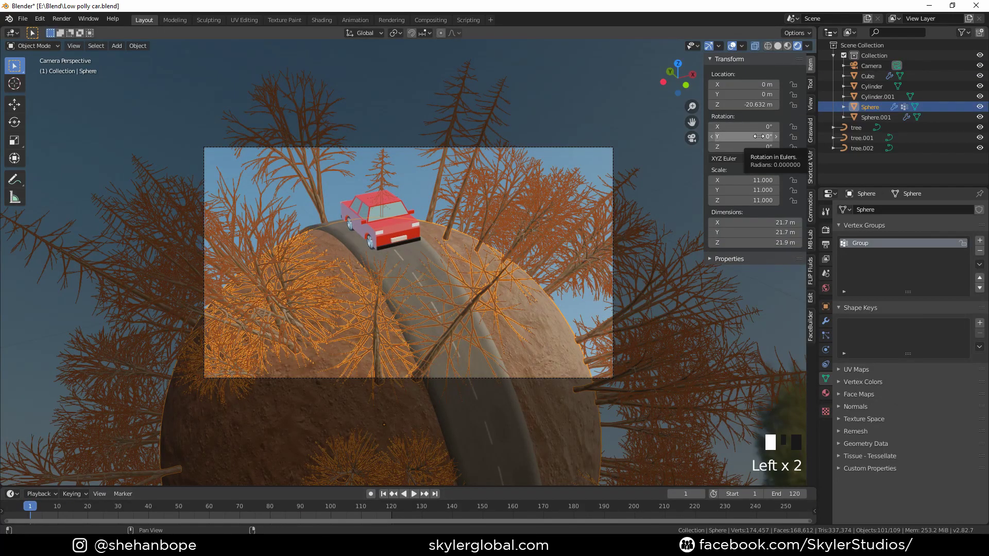
{"action": "left_click", "coordinate": [769, 494]}
- Keyframe the sphere's X rotation at 360° on frame 120 and play the animation to check the direction of travel
{"action": "left_click_drag", "start_coordinate": [748, 140], "coordinate": [772, 126]}
{"action": "key", "text": "ctrl+z"}
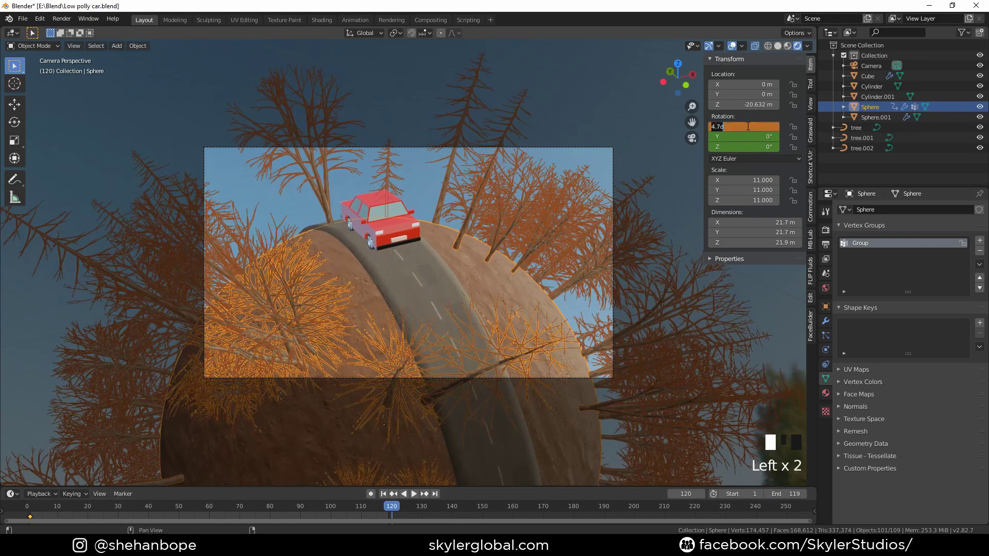
{"action": "key", "text": "Return"}
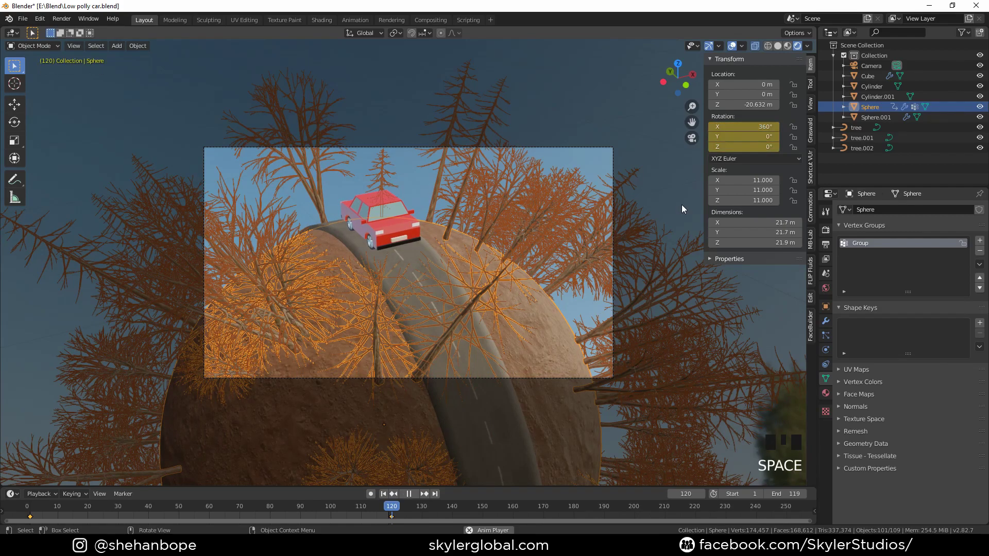
{"action": "key", "text": "space"}
{"action": "key", "text": "Left"}
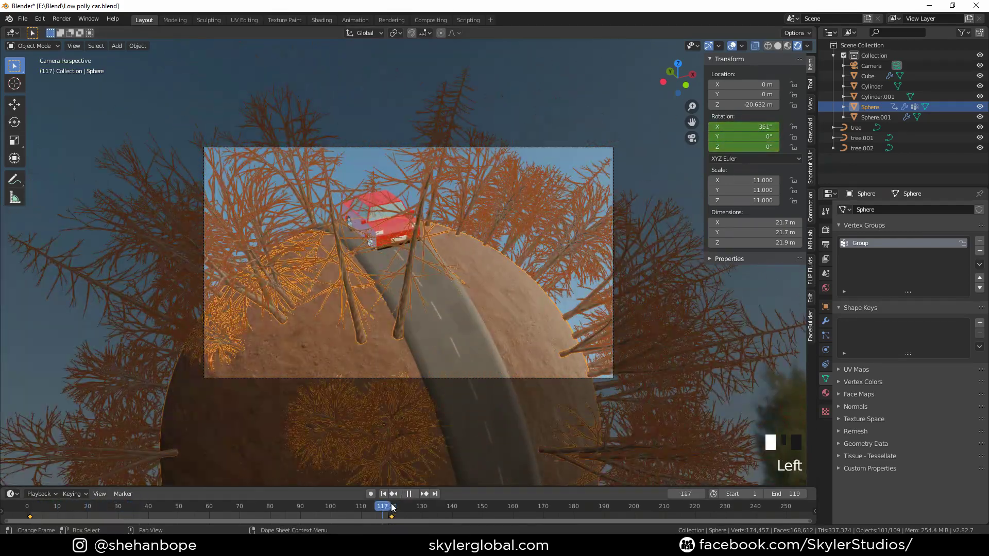
- Keyframe the sphere's X rotation at -360° on frame 120 and play back the spin
{"action": "left_click", "coordinate": [391, 508]}
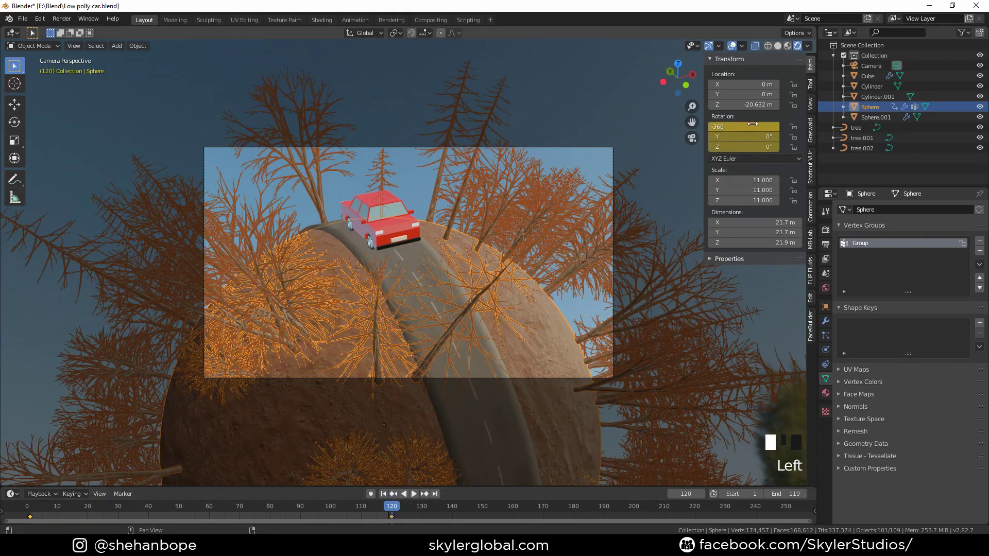
{"action": "key", "text": "space"}
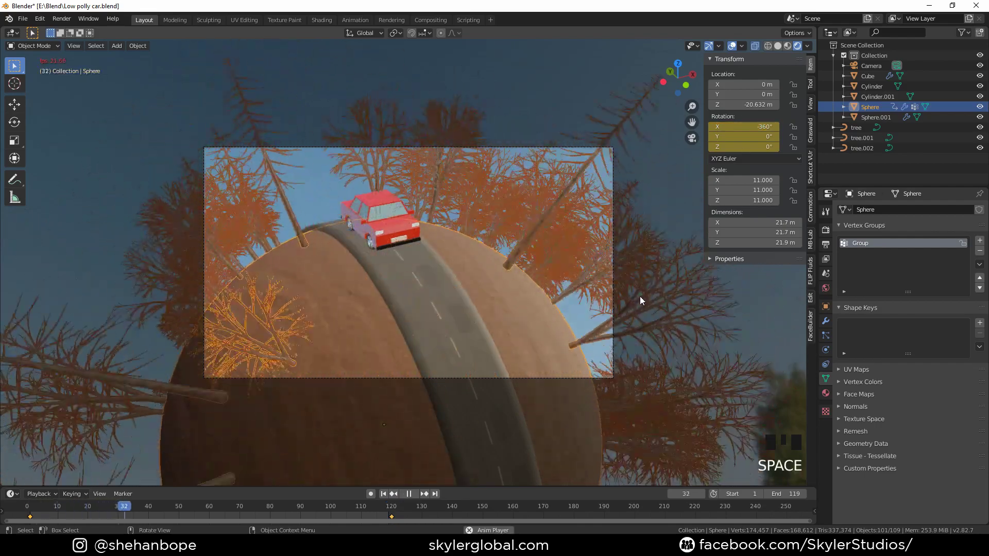
{"action": "key", "text": "Left"}
- Keyframe the road strip's X rotation at 0° on frame 1 and -360° on frame 120, and preview the playback
{"action": "left_click", "coordinate": [443, 302]}
{"action": "key", "text": "shift+Left"}
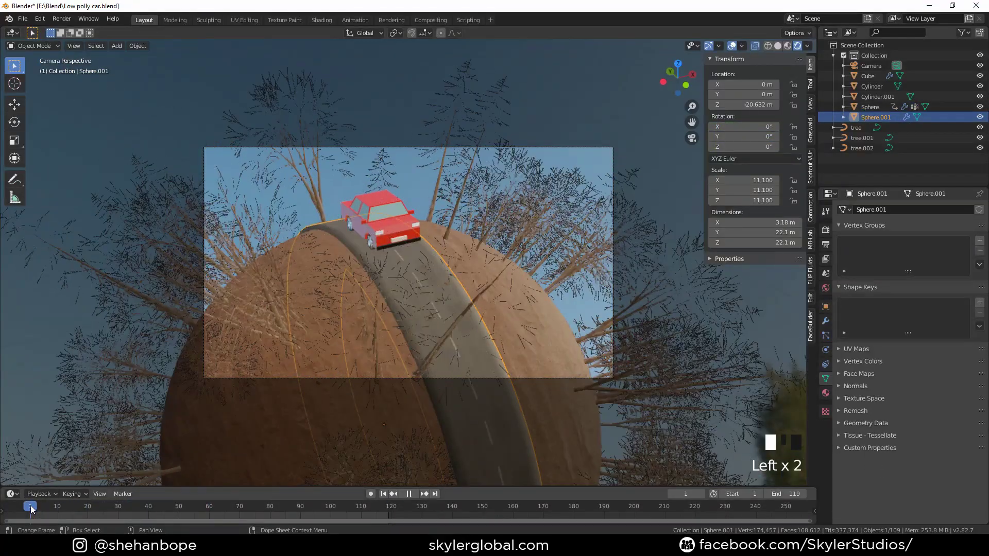
{"action": "key", "text": "i"}
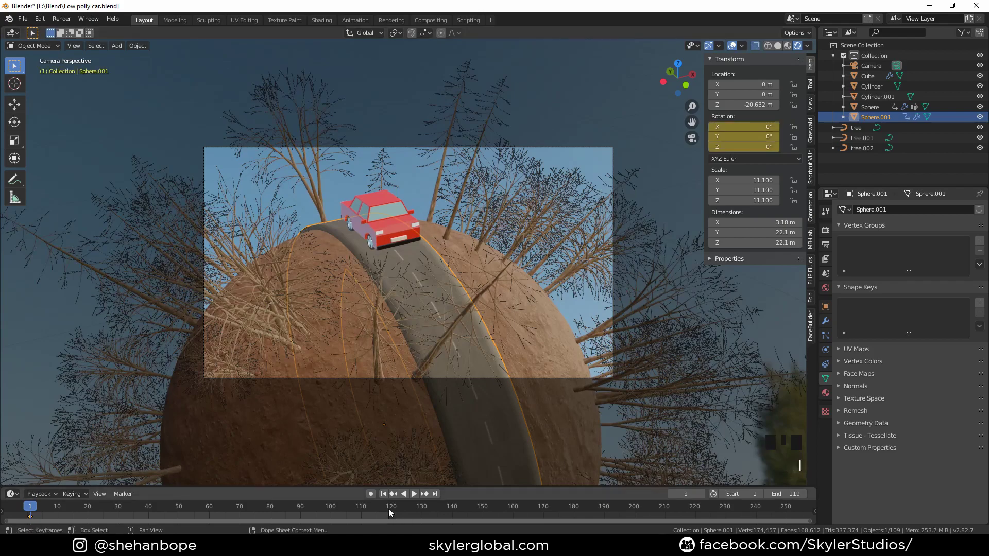
{"action": "left_click", "coordinate": [391, 508]}
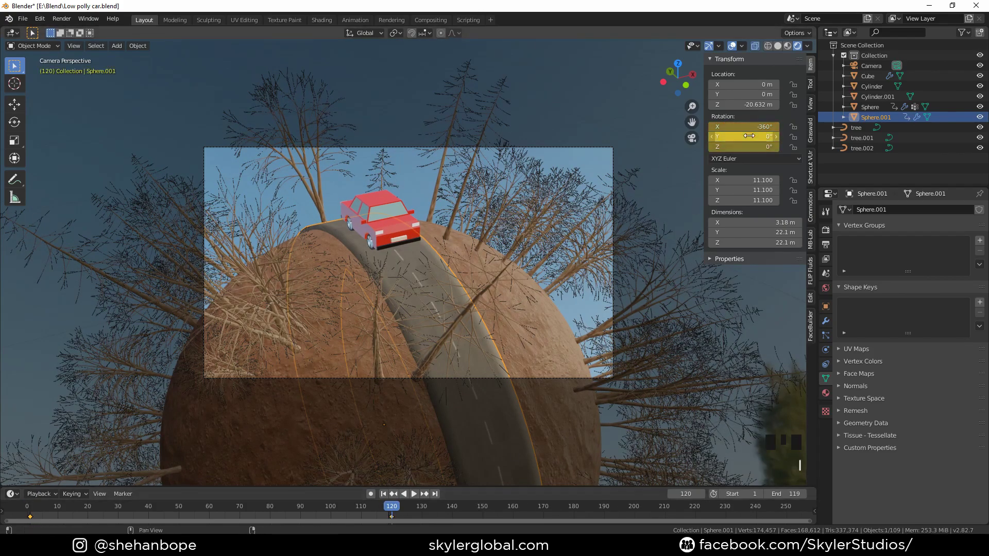
{"action": "key", "text": "space"}
{"action": "key", "text": "space"}
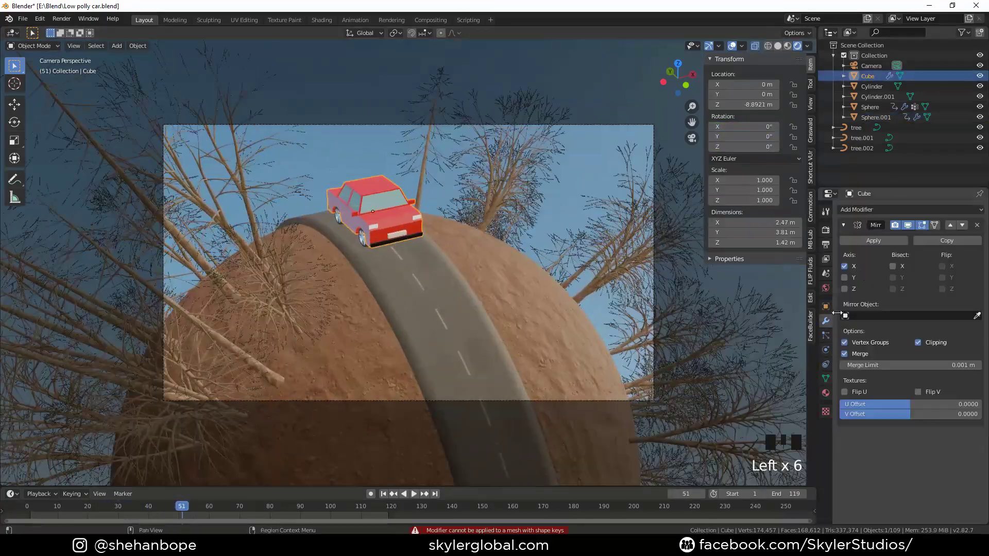
- Apply the Mirror modifier to the car body and add a Basis shape key plus a second key
{"action": "left_click", "coordinate": [874, 241]}
{"action": "left_click", "coordinate": [825, 379]}
{"action": "left_click", "coordinate": [980, 303]}
{"action": "left_click", "coordinate": [980, 303]}
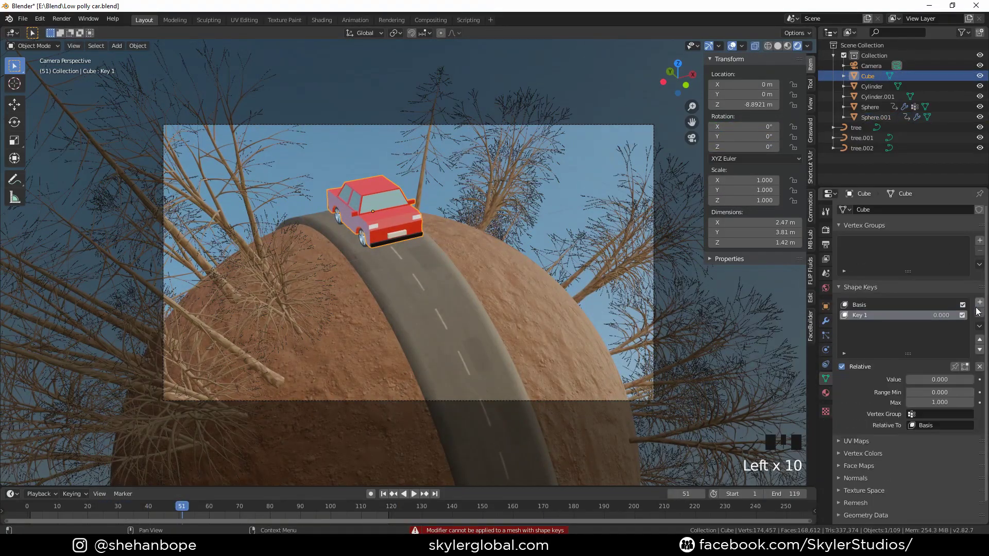
- In the second shape key, lower the whole car body mesh about 0.07 m along Z
{"action": "key", "text": "Tab"}
{"action": "scroll", "coordinate": [410, 169], "scroll_direction": "up", "scroll_amount": 2}
{"action": "key", "text": "g"}
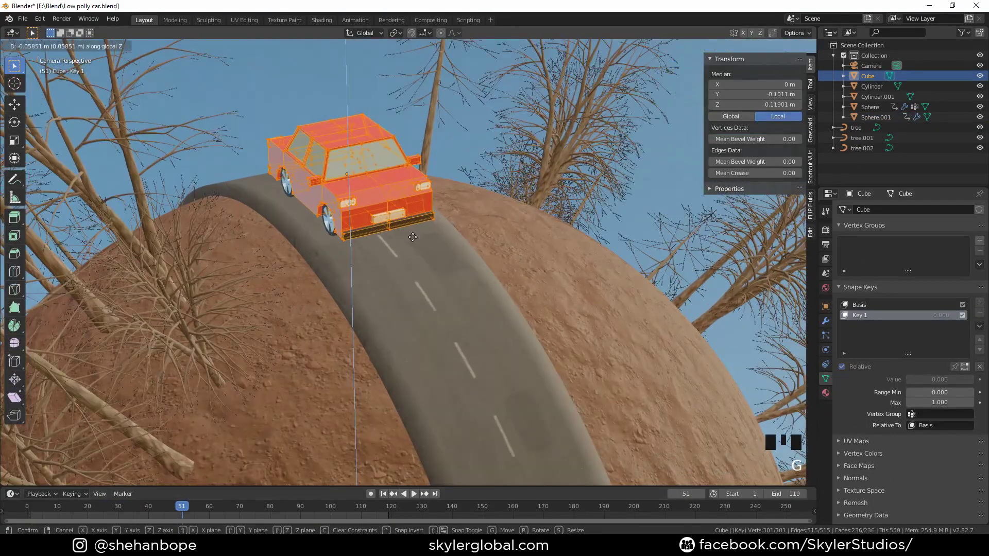
{"action": "left_click", "coordinate": [414, 238]}
{"action": "middle_click_drag", "start_coordinate": [419, 213], "coordinate": [426, 241], "text": "shift"}
- Tilt the shape key's body mesh about 2.54° around X and about -1.29° around Y, and test the key's value slider
{"action": "key", "text": "r"}
{"action": "key", "text": "x"}
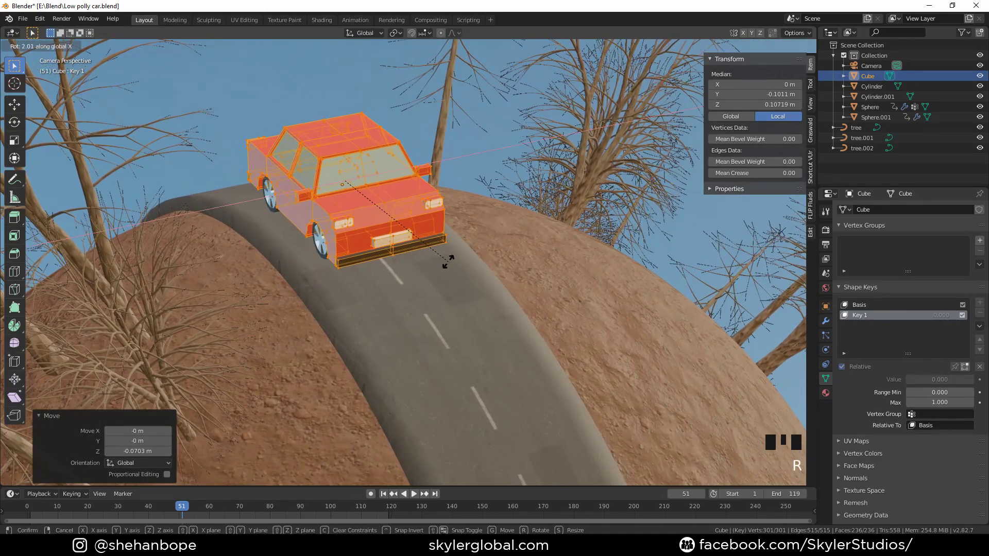
{"action": "left_click", "coordinate": [448, 262]}
{"action": "key", "text": "r"}
{"action": "key", "text": "y"}
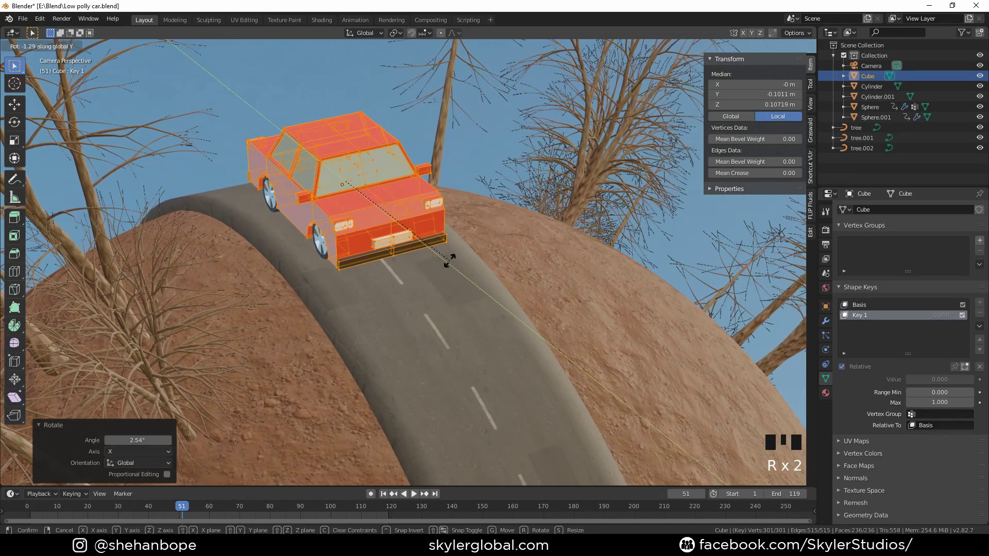
{"action": "left_click", "coordinate": [450, 261]}
{"action": "scroll", "coordinate": [450, 261], "scroll_direction": "down", "scroll_amount": 2}
{"action": "key", "text": "Tab"}
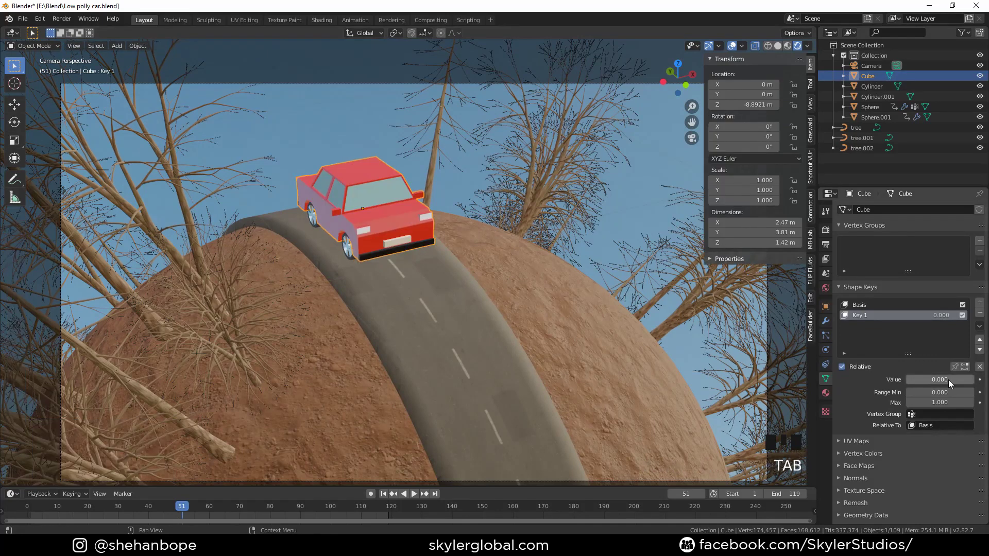
{"action": "left_click_drag", "start_coordinate": [938, 380], "coordinate": [907, 380]}
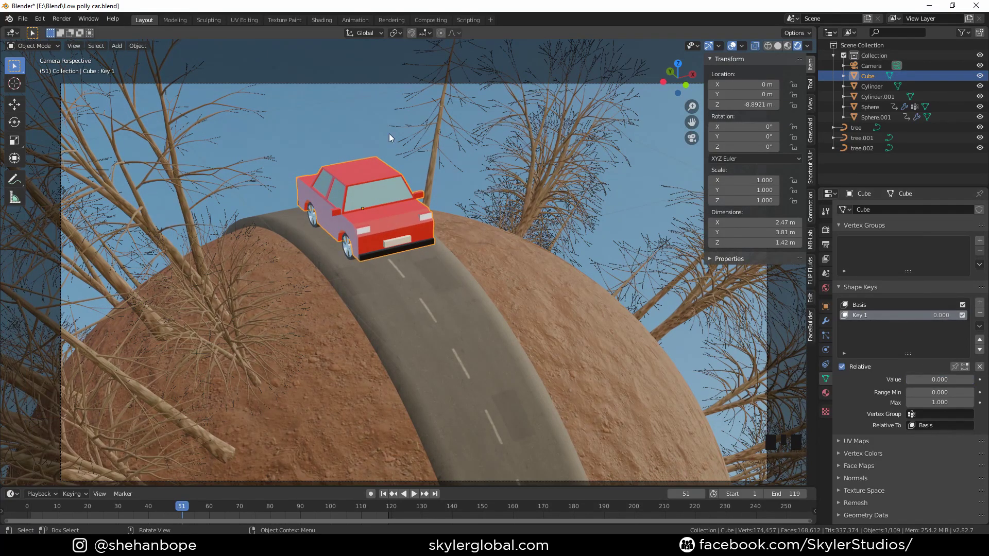
- Keyframe the car body shape key's value at 0 on frame 1 and on frame 120
{"action": "left_click", "coordinate": [28, 510]}
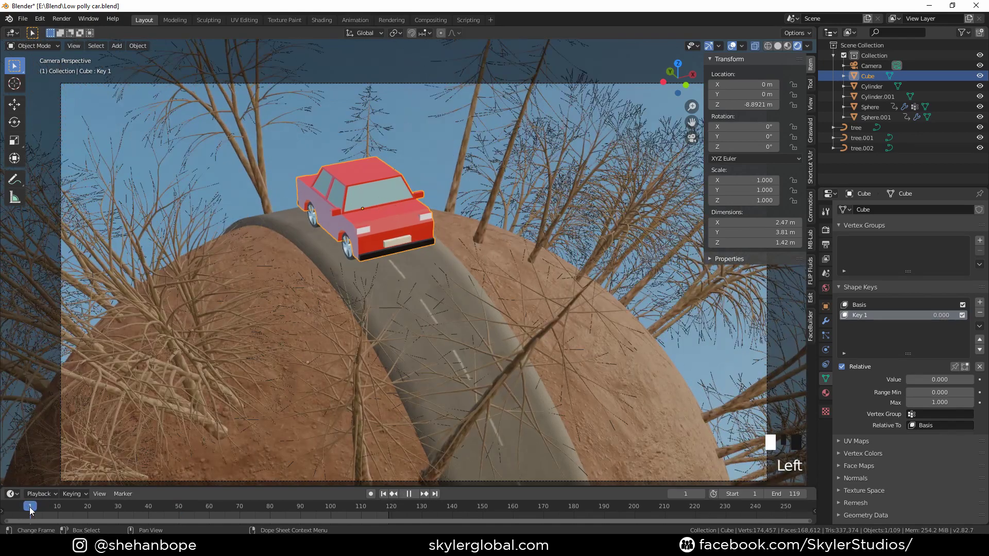
{"action": "right_click", "coordinate": [941, 316]}
{"action": "left_click", "coordinate": [886, 311]}
{"action": "left_click", "coordinate": [390, 510]}
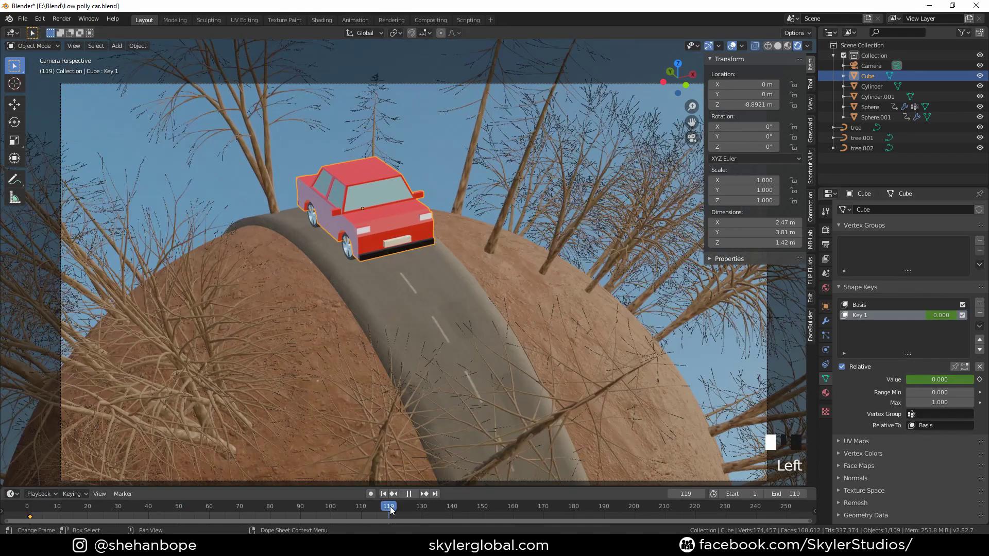
{"action": "left_click_drag", "start_coordinate": [390, 510], "coordinate": [392, 510]}
{"action": "right_click", "coordinate": [948, 314]}
{"action": "left_click", "coordinate": [891, 315]}
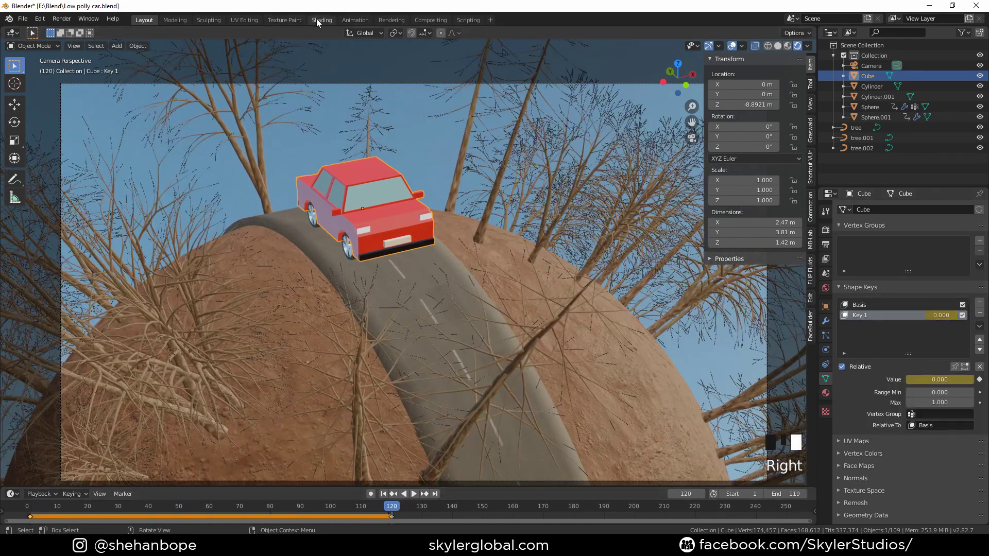
- Open the shape key's animation curve in the Graph Editor and add a Noise modifier to it
{"action": "left_click", "coordinate": [355, 19]}
{"action": "left_click", "coordinate": [12, 33]}
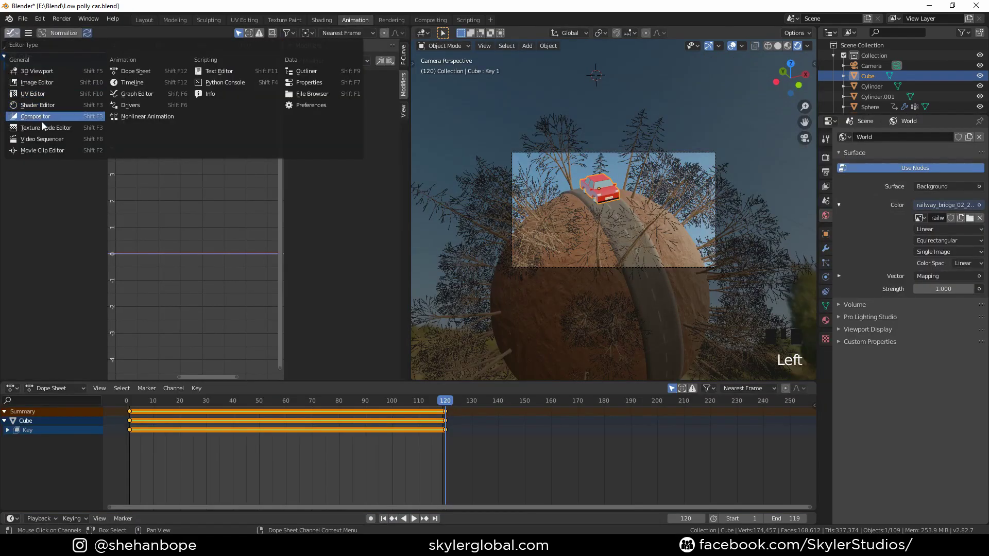
{"action": "left_click", "coordinate": [145, 94]}
{"action": "scroll", "coordinate": [464, 206], "scroll_direction": "up", "scroll_amount": 2}
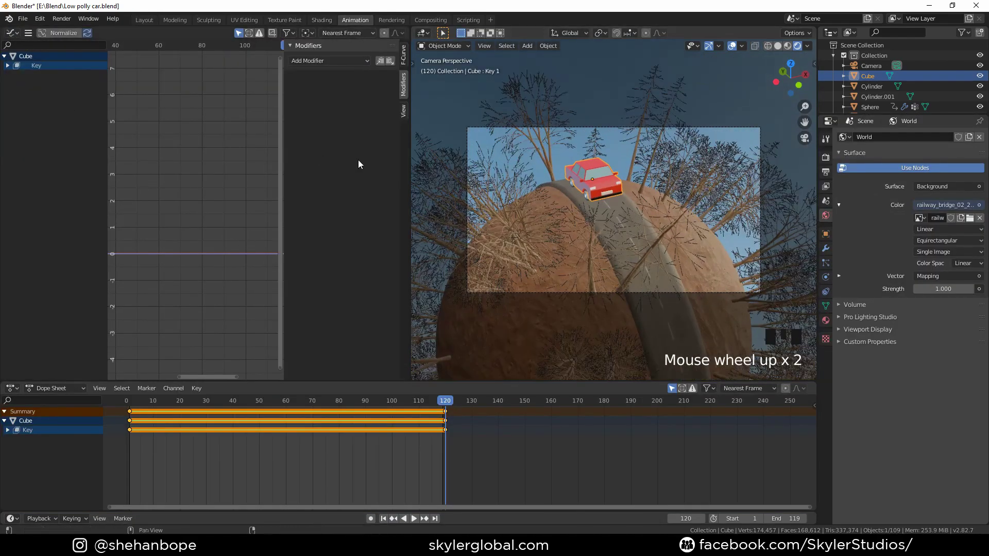
{"action": "left_click", "coordinate": [339, 119]}
- Play back the animation up close to check the car body's shaking, keeping the car body selected
{"action": "key", "text": "space"}
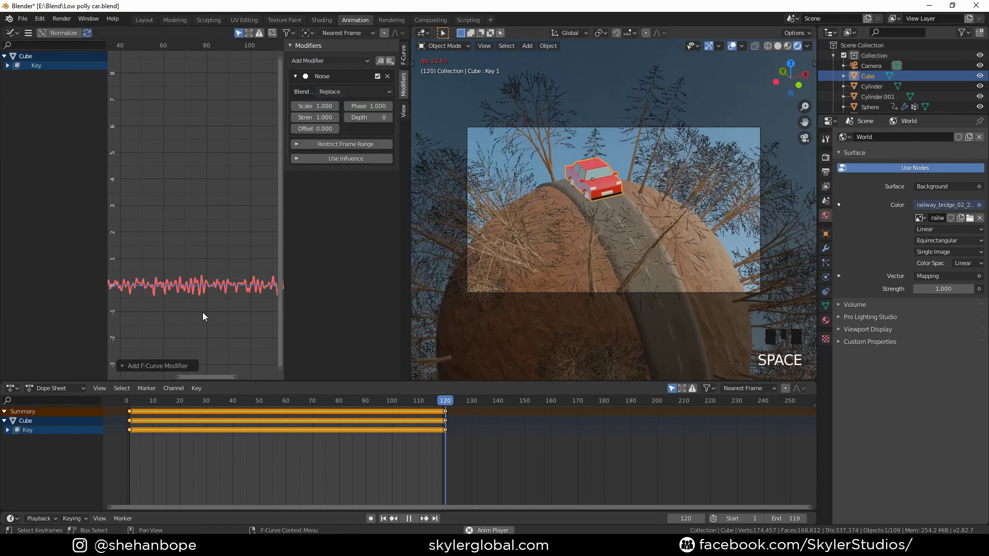
{"action": "scroll", "coordinate": [641, 204], "scroll_direction": "up", "scroll_amount": 5}
{"action": "key", "text": "Left"}
{"action": "key", "text": "space"}
{"action": "scroll", "coordinate": [611, 186], "scroll_direction": "up", "scroll_amount": 3}
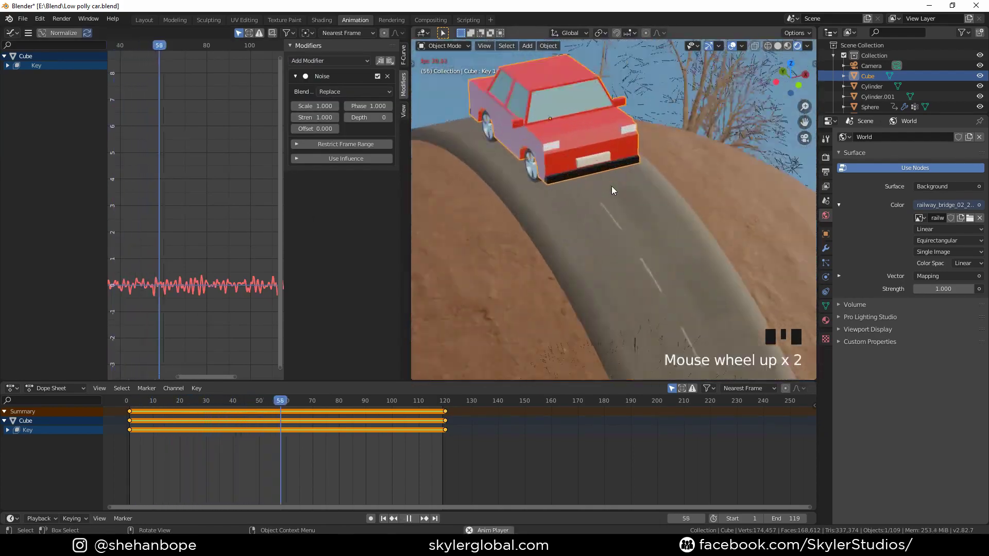
{"action": "left_click", "coordinate": [690, 176]}
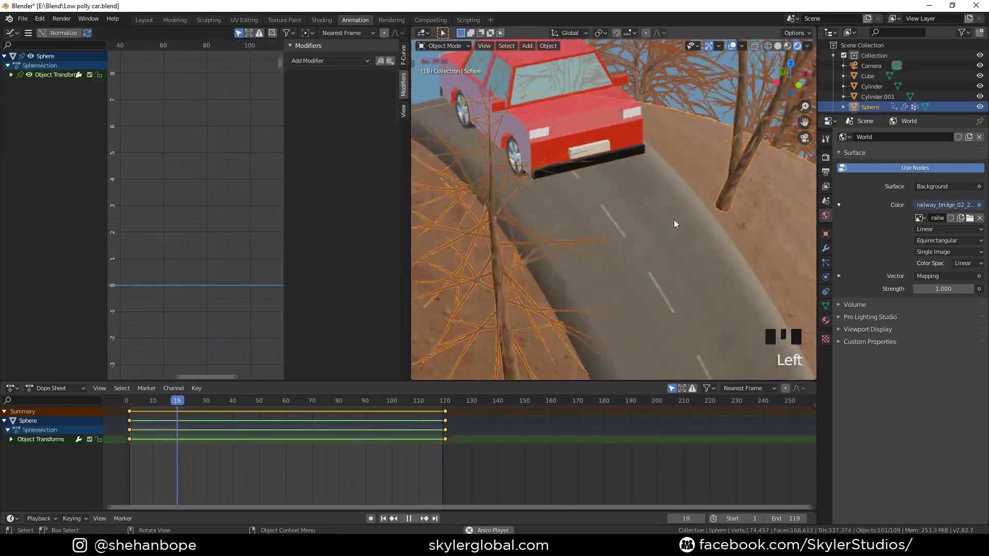
{"action": "scroll", "coordinate": [669, 223], "scroll_direction": "down", "scroll_amount": 3}
{"action": "key", "text": "space"}
{"action": "middle_click_drag", "start_coordinate": [183, 327], "coordinate": [234, 350]}
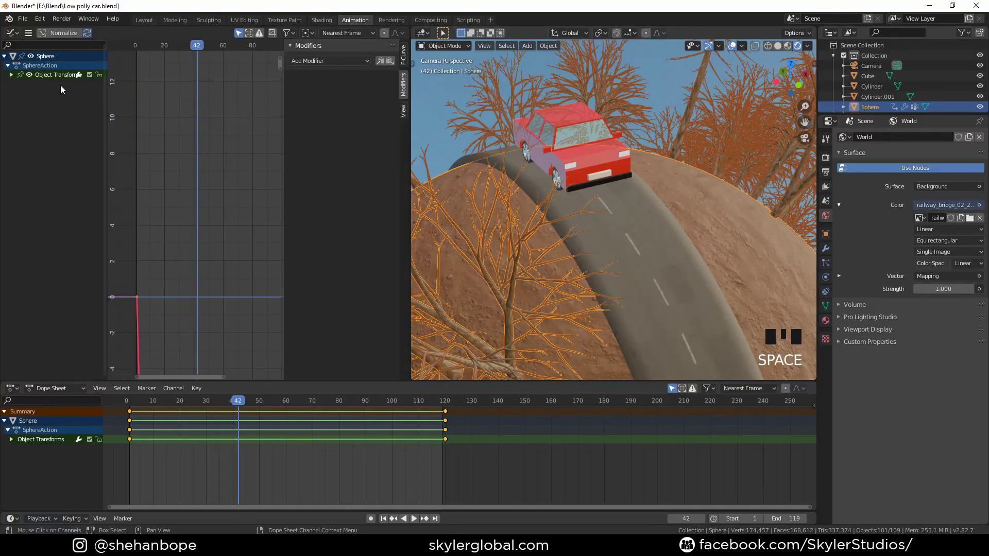
{"action": "left_click", "coordinate": [611, 167]}
{"action": "key", "text": "space"}
{"action": "key", "text": "space"}
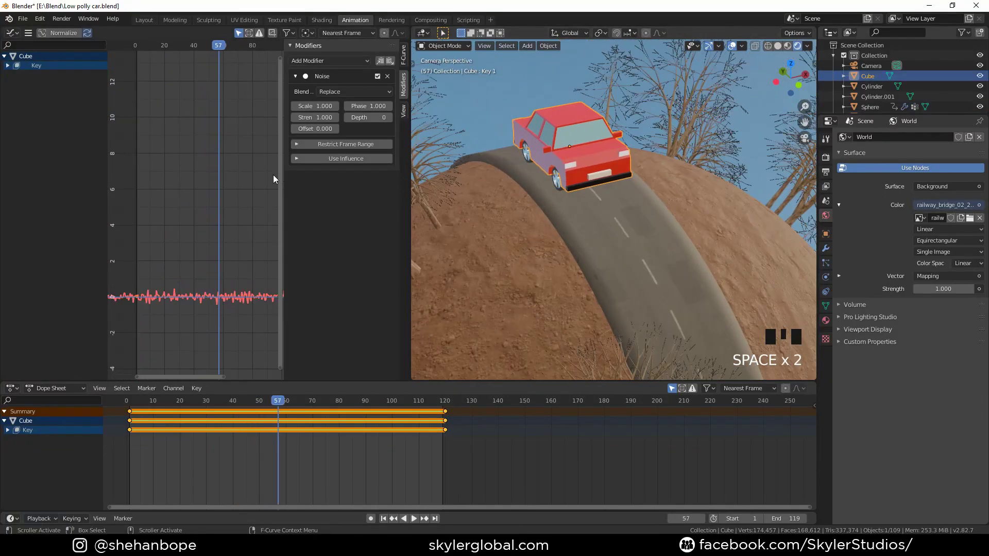
- Try a Noise modifier strength of 3.7 and scale of 2 on the shape key curve, and preview the playback
{"action": "key", "text": "space"}
{"action": "mouse_move", "coordinate": [314, 118]}
{"action": "left_mouse_down"}
{"action": "mouse_move", "coordinate": [329, 118]}
{"action": "mouse_move", "coordinate": [329, 107]}
{"action": "mouse_move", "coordinate": [311, 108]}
{"action": "left_mouse_up"}
{"action": "key", "text": "space"}
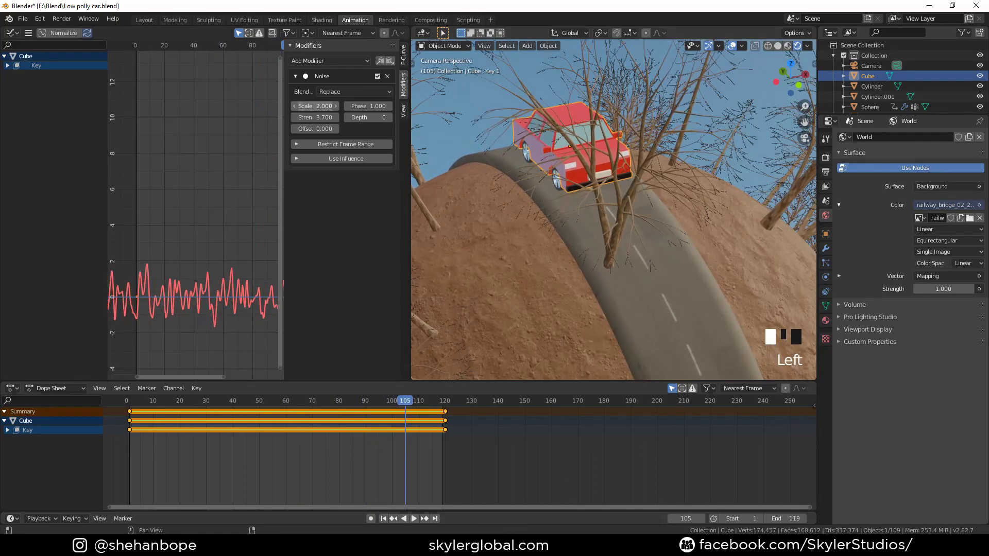
{"action": "key", "text": "space"}
{"action": "key", "text": "space"}
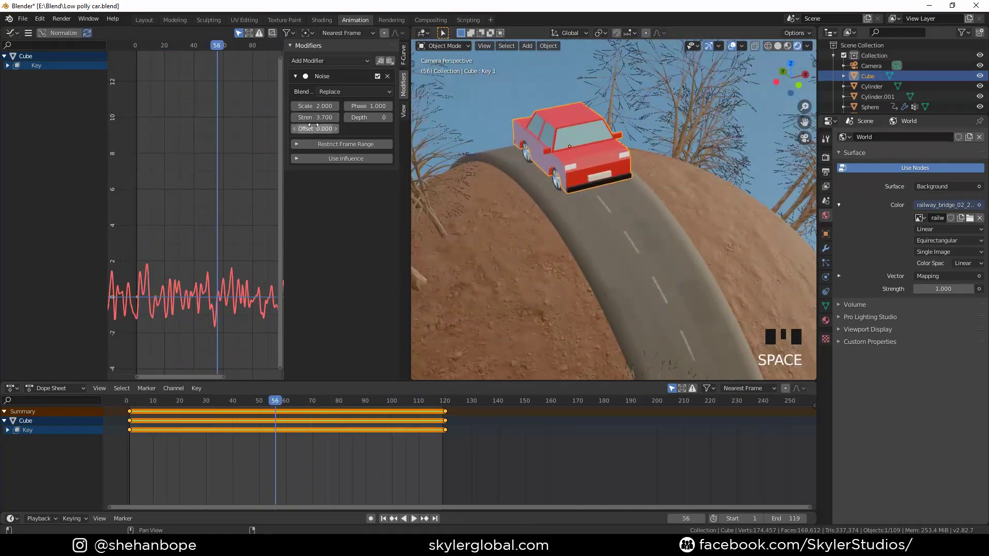
- Set the Noise modifier's scale to 1 and strength to 5.2, and preview the car's shaking
{"action": "left_click", "coordinate": [294, 106]}
{"action": "left_click_drag", "start_coordinate": [315, 106], "coordinate": [295, 106]}
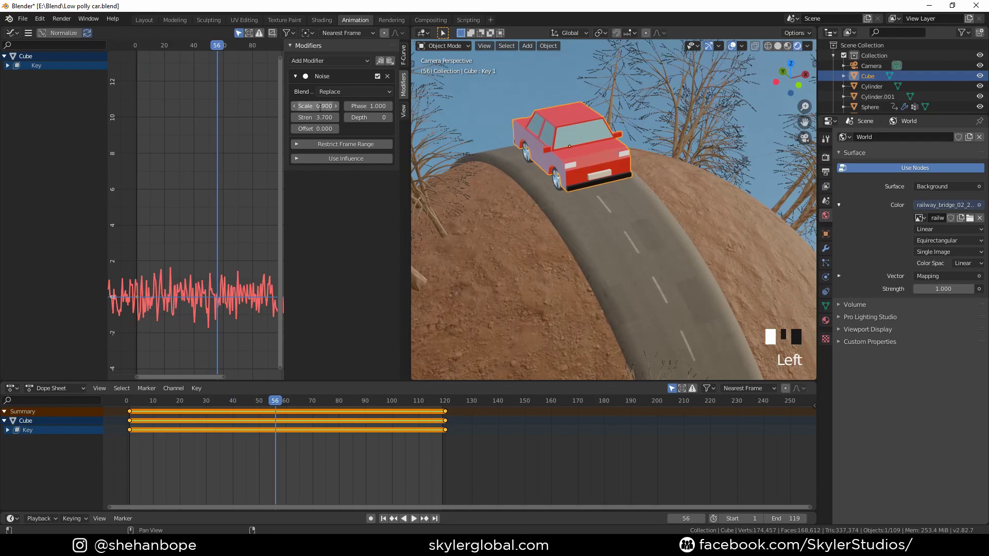
{"action": "left_click", "coordinate": [314, 107]}
{"action": "left_click_drag", "start_coordinate": [315, 117], "coordinate": [329, 118]}
{"action": "key", "text": "space"}
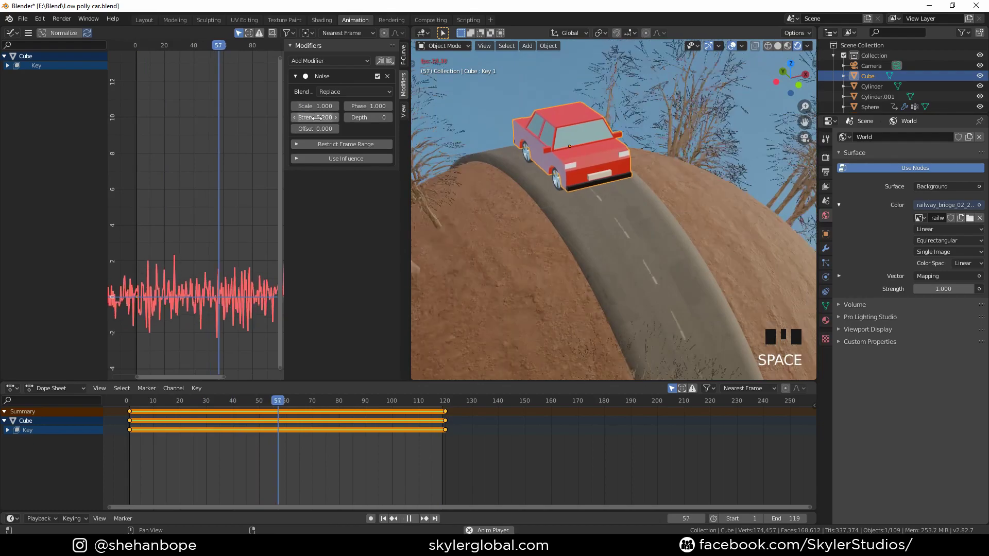
{"action": "scroll", "coordinate": [617, 232], "scroll_direction": "down", "scroll_amount": 3}
{"action": "scroll", "coordinate": [617, 233], "scroll_direction": "up", "scroll_amount": 2}
{"action": "scroll", "coordinate": [618, 235], "scroll_direction": "down", "scroll_amount": 3}
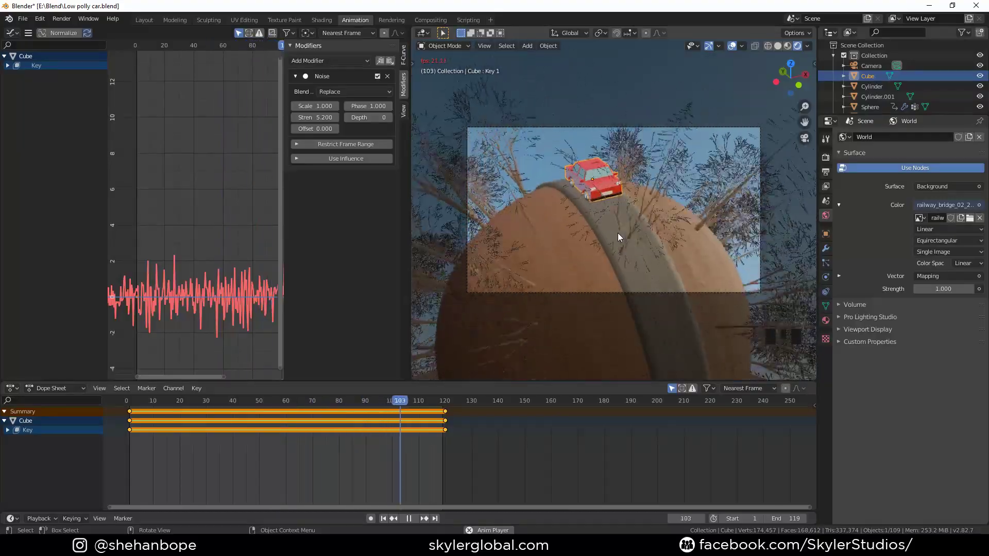
{"action": "scroll", "coordinate": [661, 224], "scroll_direction": "up", "scroll_amount": 2}
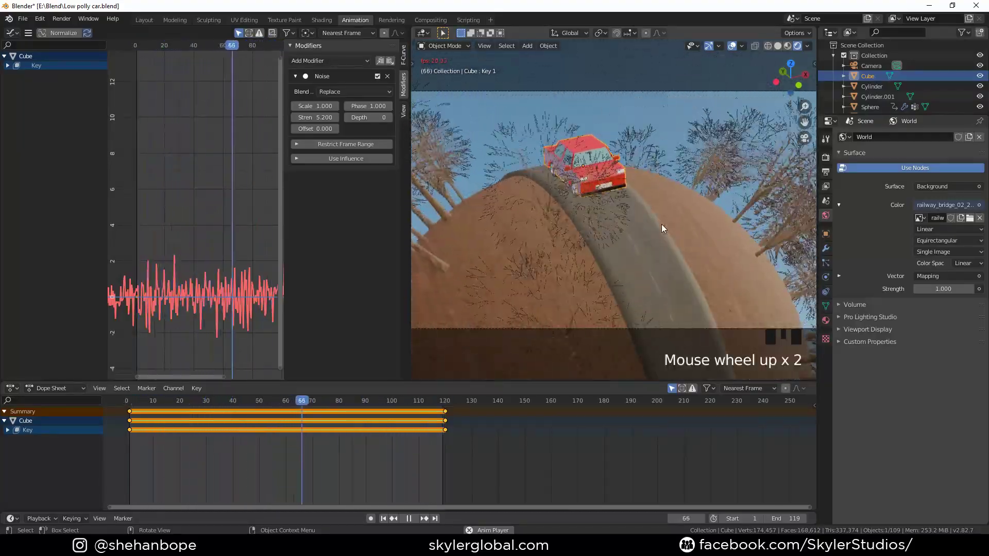
{"action": "key", "text": "space"}
- Set the strength of the car body's Noise modifier to 7 and preview the playback
{"action": "left_click", "coordinate": [574, 189]}
{"action": "scroll", "coordinate": [574, 189], "scroll_direction": "up", "scroll_amount": 3}
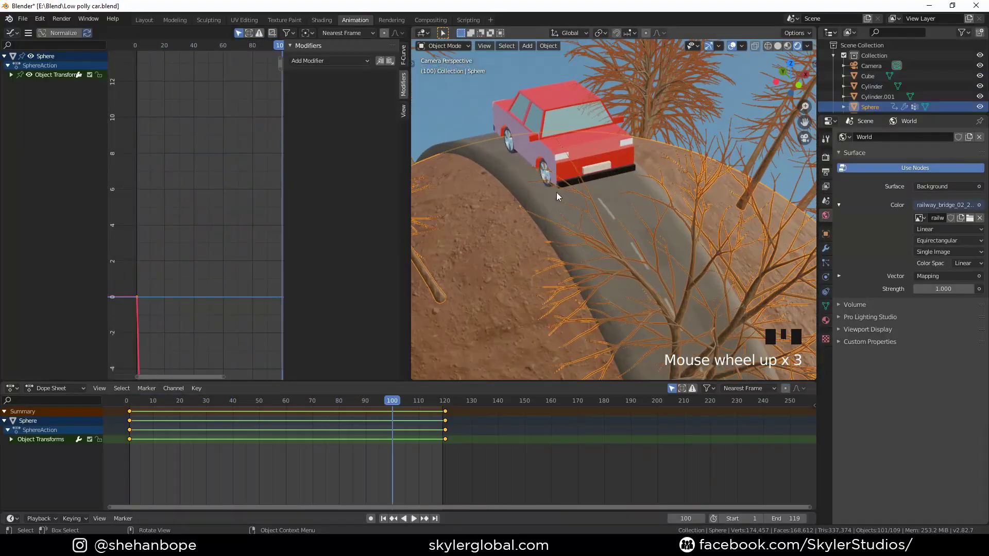
{"action": "left_click", "coordinate": [565, 154]}
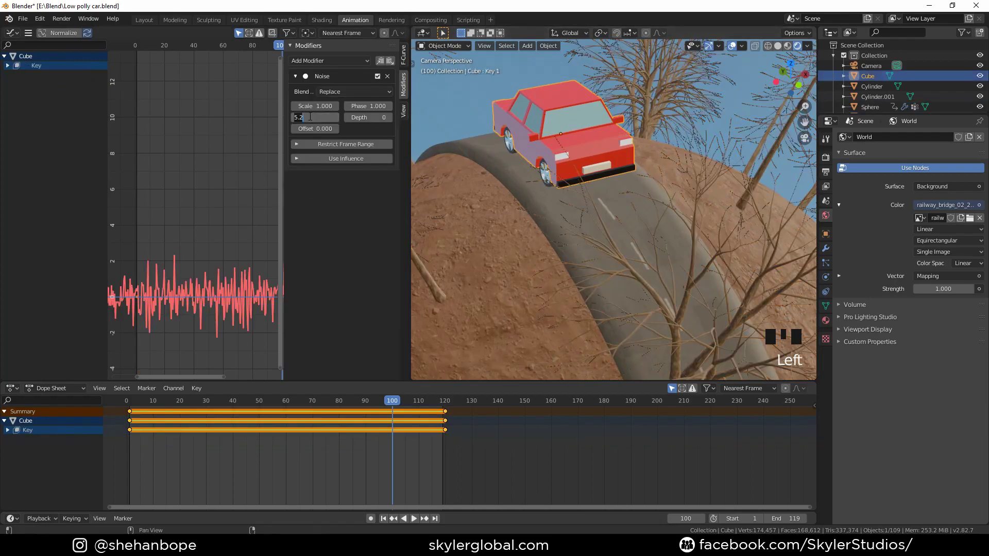
{"action": "key", "text": "space"}
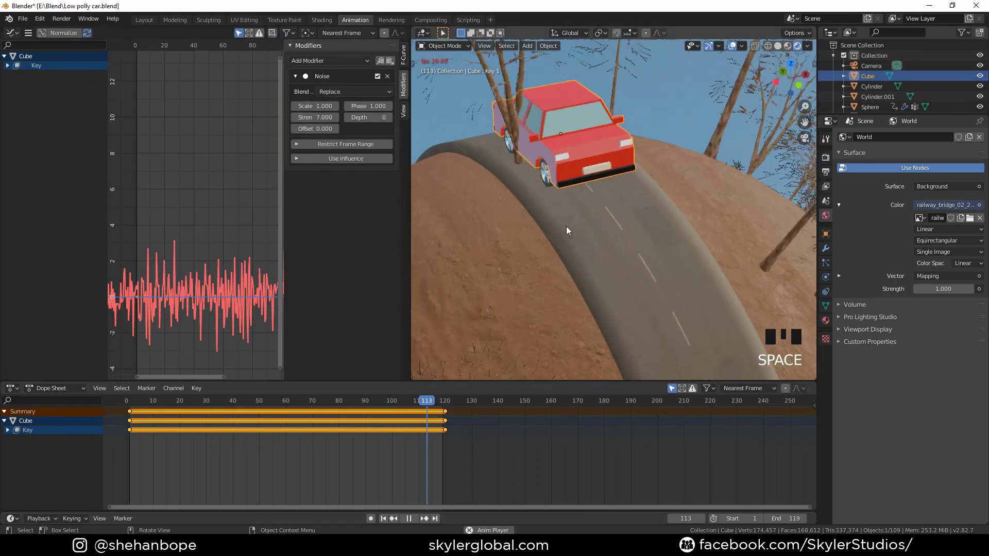
{"action": "scroll", "coordinate": [567, 228], "scroll_direction": "down", "scroll_amount": 3}
{"action": "key", "text": "space"}
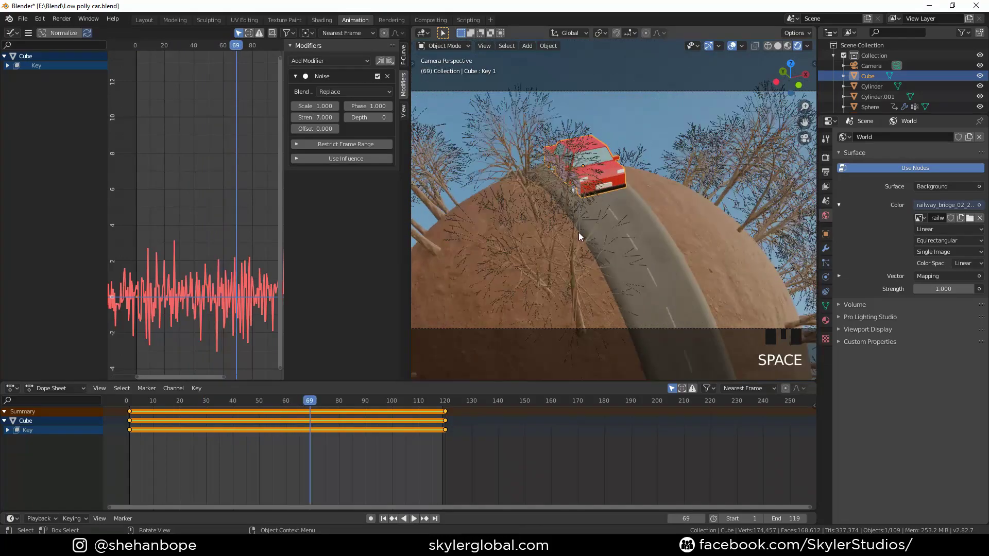
- Select the front wheels and set their Y rotation to exactly 90° in the Layout workspace
{"action": "scroll", "coordinate": [572, 227], "scroll_direction": "up", "scroll_amount": 4}
{"action": "left_click", "coordinate": [515, 167]}
{"action": "left_click", "coordinate": [274, 403]}
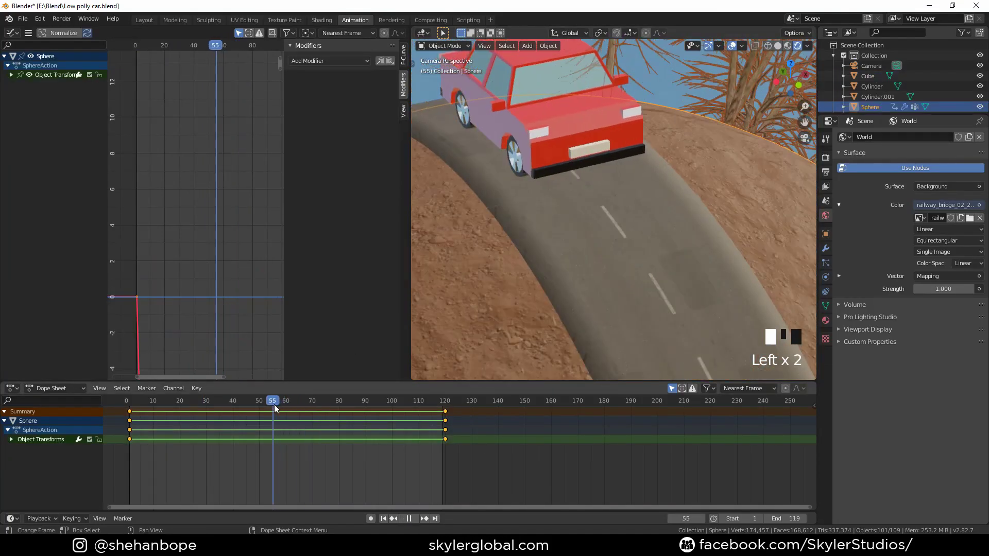
{"action": "left_click", "coordinate": [515, 156]}
{"action": "middle_click_drag", "start_coordinate": [514, 156], "coordinate": [536, 255], "text": "shift"}
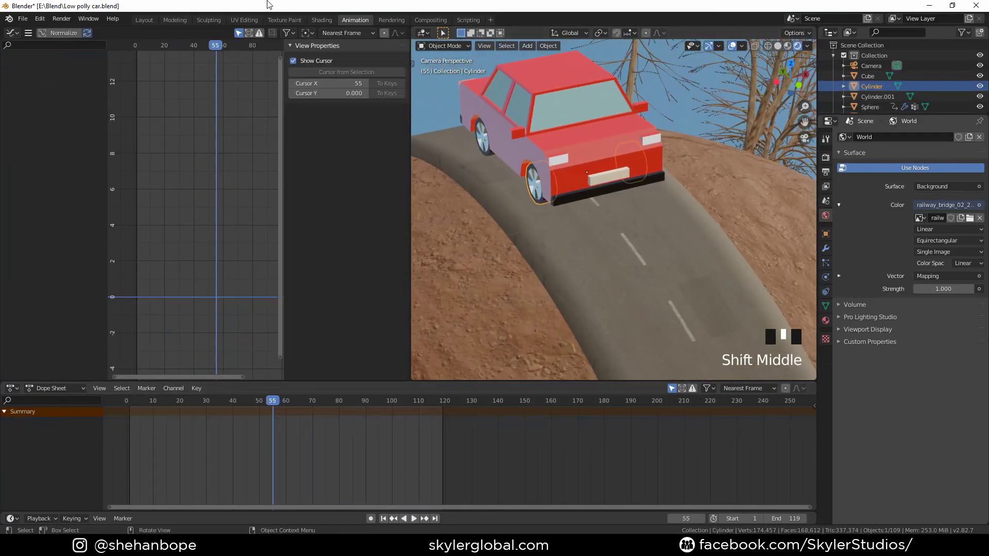
{"action": "left_click", "coordinate": [152, 18]}
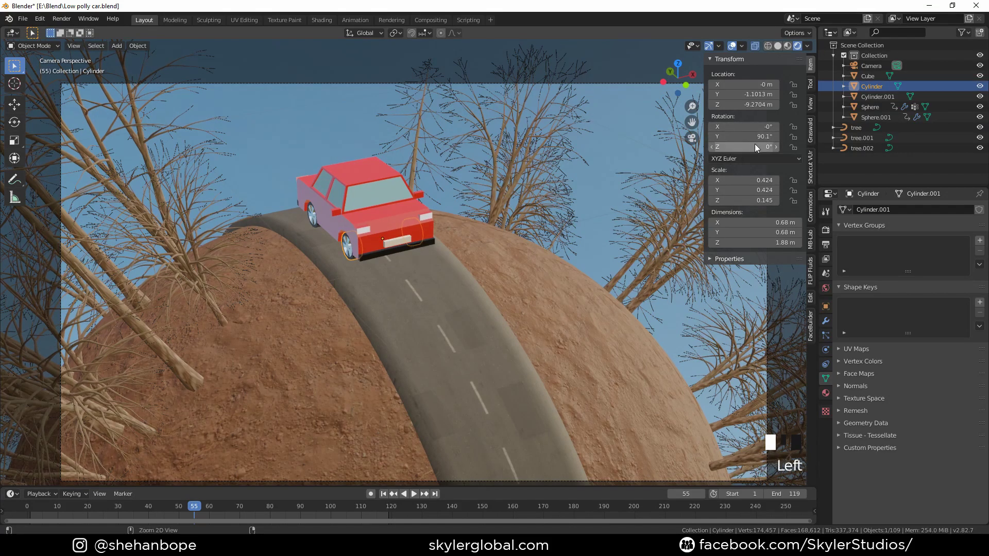
{"action": "left_click_drag", "start_coordinate": [756, 145], "coordinate": [765, 147]}
- Apply the front wheels' rotation so their rotation values are zeroed
{"action": "key", "text": "ctrl+a"}
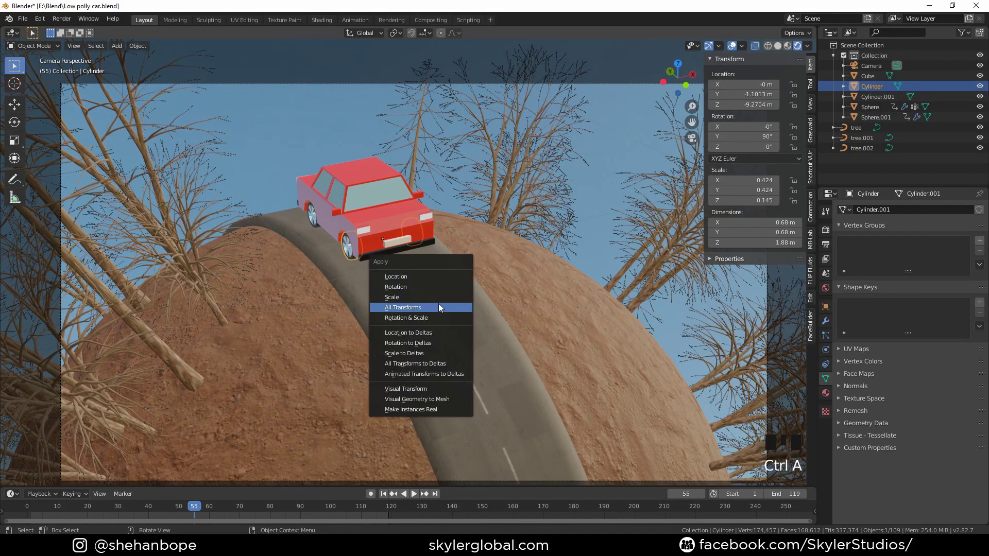
{"action": "left_click", "coordinate": [441, 290]}
{"action": "key", "text": "ctrl+a"}
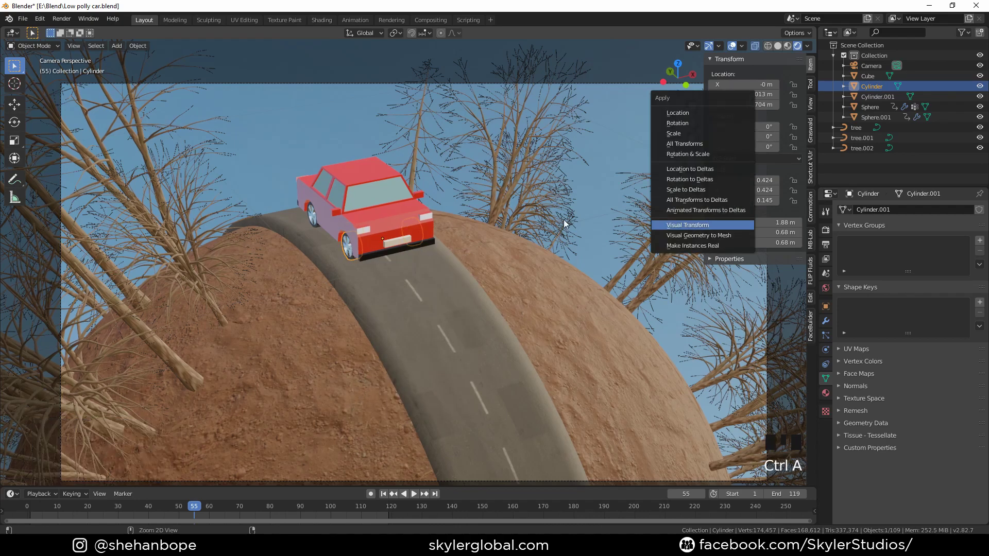
{"action": "left_click", "coordinate": [721, 126]}
{"action": "key", "text": "ctrl+a"}
{"action": "left_click", "coordinate": [444, 258]}
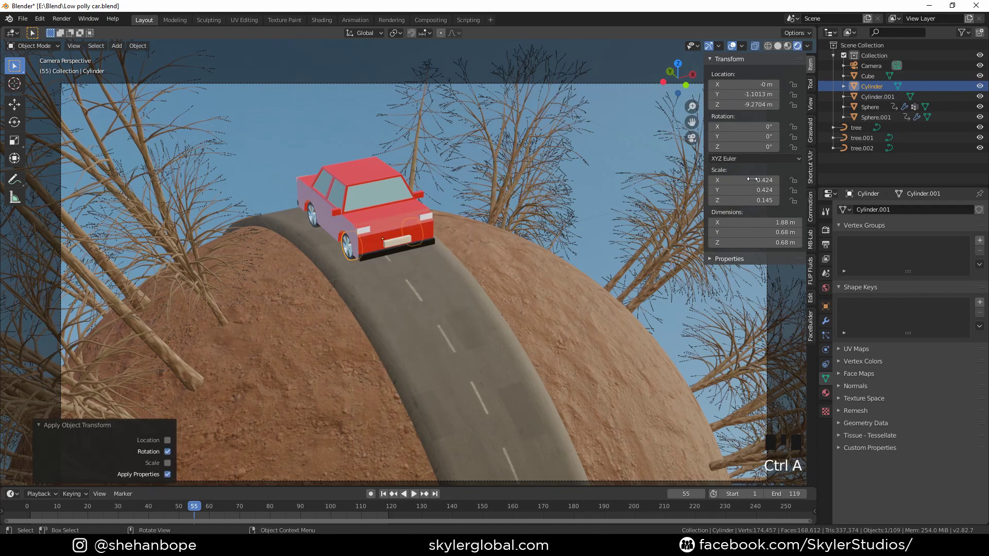
- Keyframe the front wheels' X rotation at 0° on frame 1 and 2880° on frame 120, and preview the playback
{"action": "left_click", "coordinate": [29, 509]}
{"action": "key", "text": "space"}
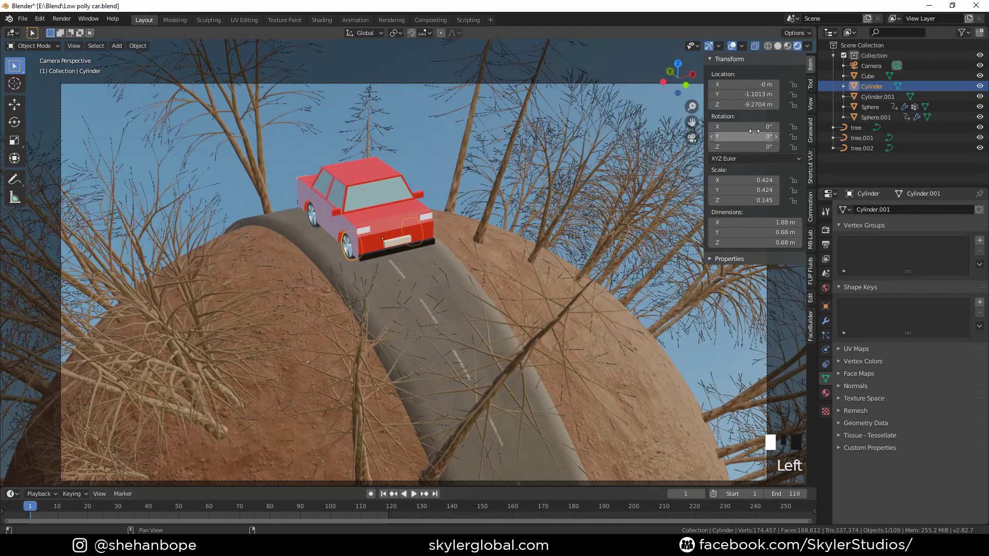
{"action": "left_click", "coordinate": [391, 507]}
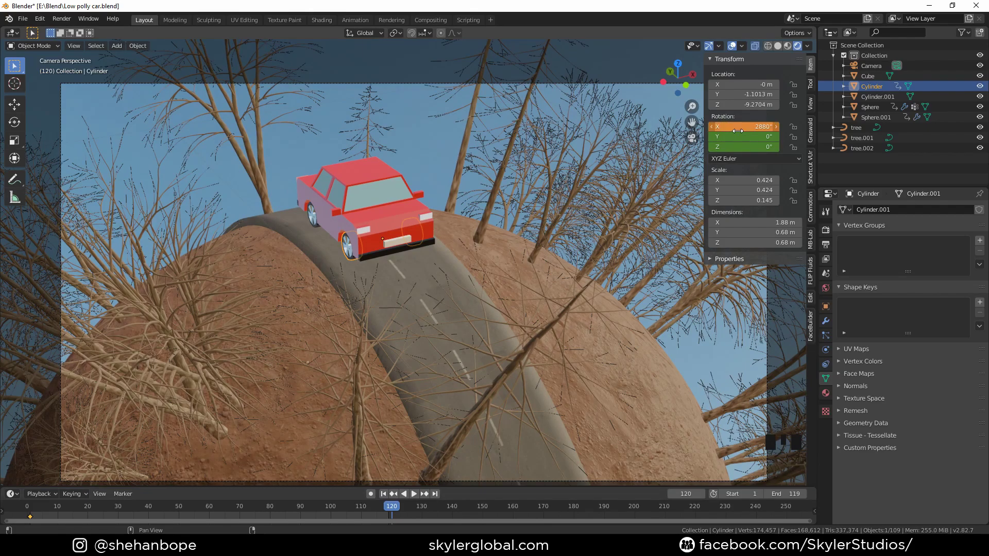
{"action": "key", "text": "space"}
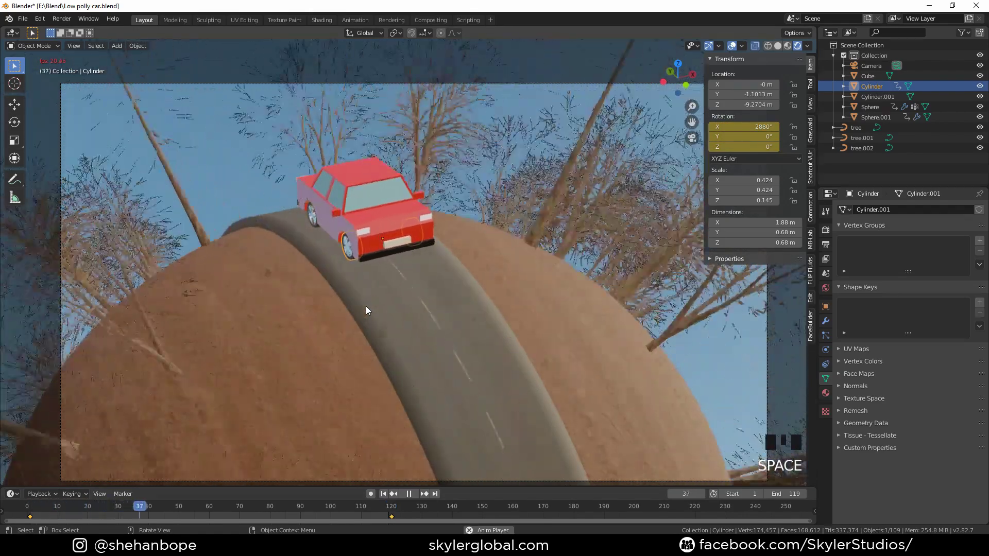
- Apply the rear wheels' rotation and keyframe their X rotation at 0° on frame 1 and 2880° on frame 120
{"action": "left_click", "coordinate": [316, 222]}
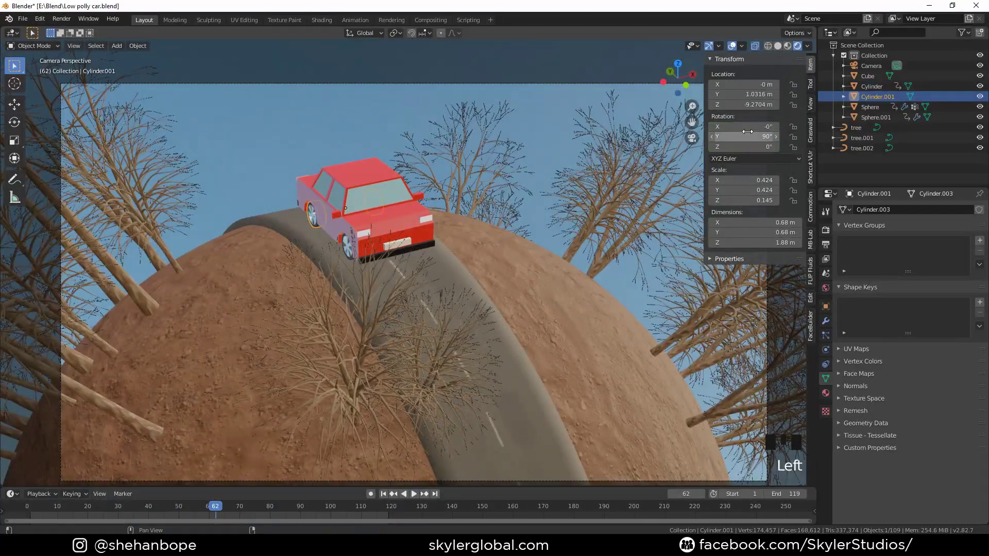
{"action": "key", "text": "ctrl+a"}
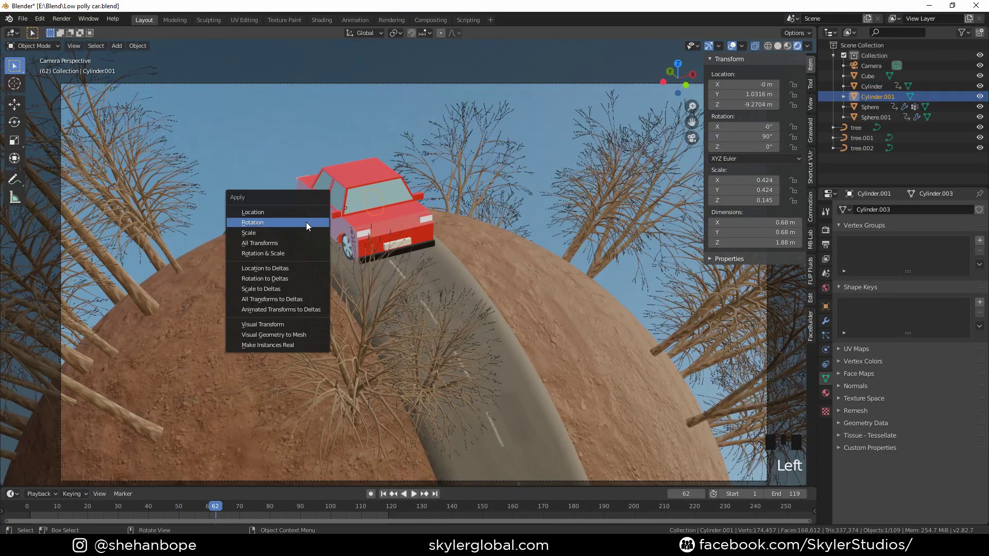
{"action": "left_click", "coordinate": [309, 224]}
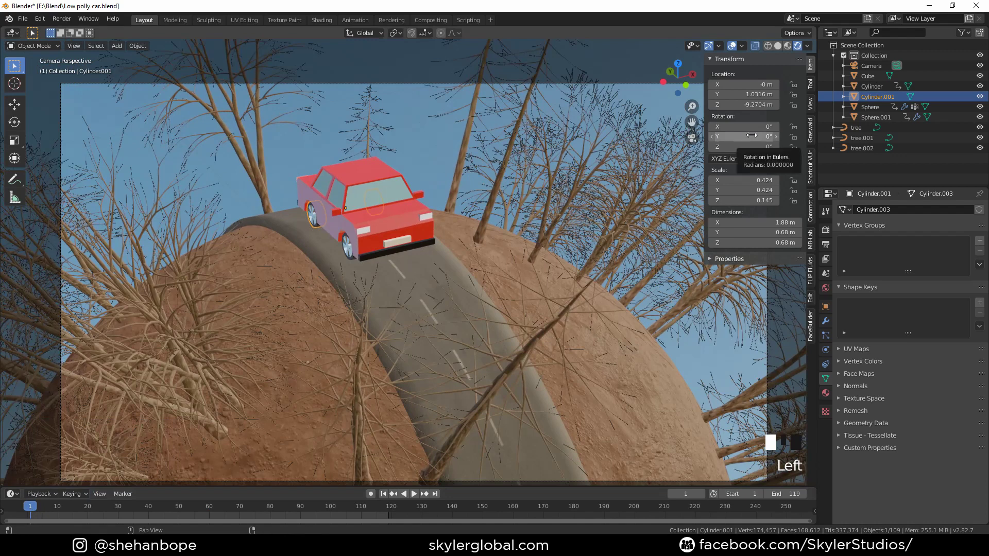
{"action": "left_click", "coordinate": [392, 508]}
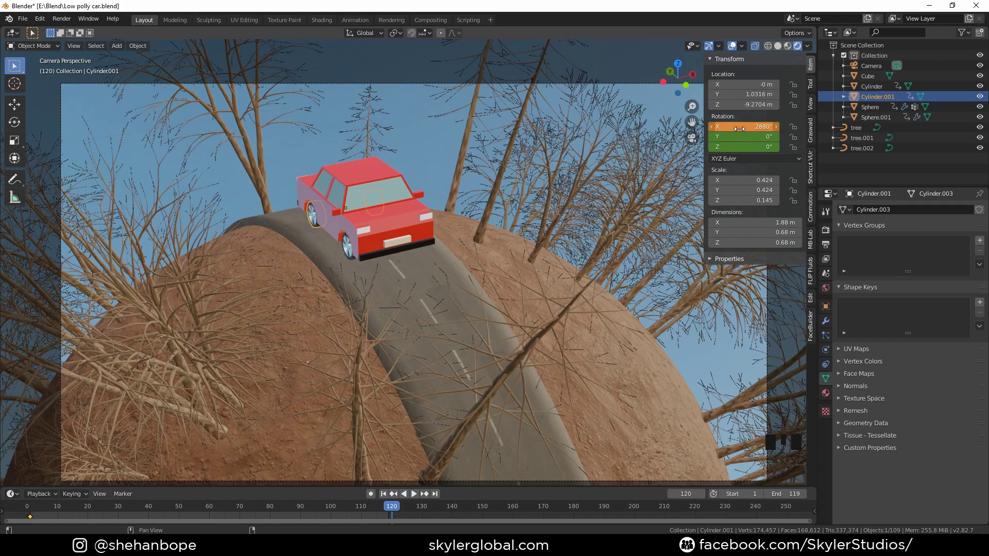
- Select the car body, show its material settings and play back the full animation
{"action": "left_click", "coordinate": [367, 232]}
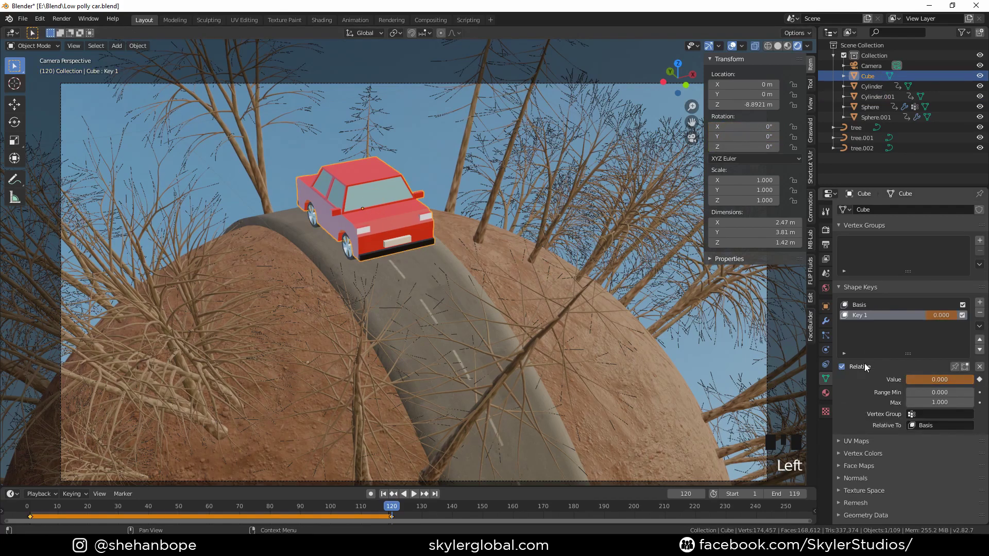
{"action": "left_click", "coordinate": [826, 393]}
{"action": "key", "text": "space"}
{"action": "scroll", "coordinate": [453, 259], "scroll_direction": "down", "scroll_amount": 4}
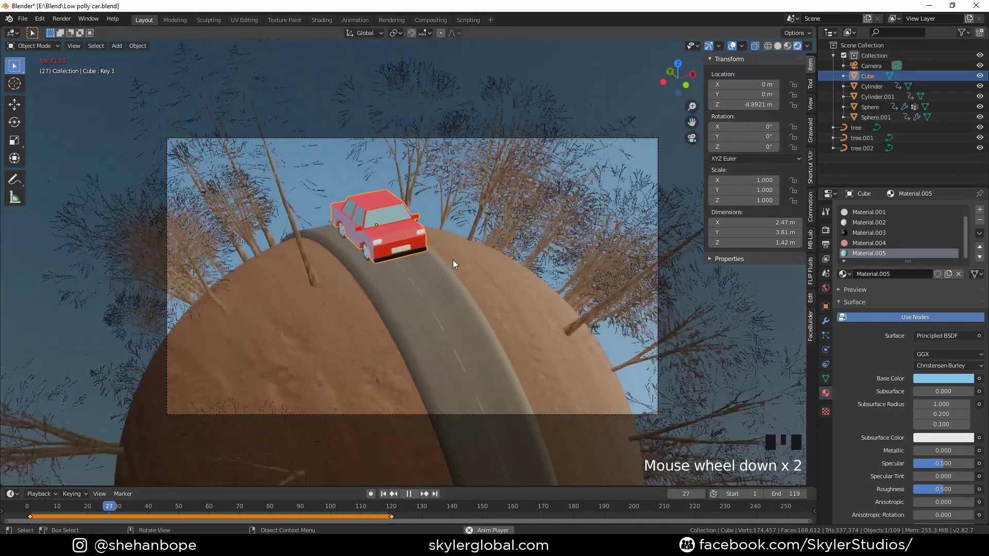
- Enable Ambient Occlusion, Bloom, Screen Space Reflections and High Bitdepth shadows in the Eevee render settings
{"action": "left_click", "coordinate": [502, 120]}
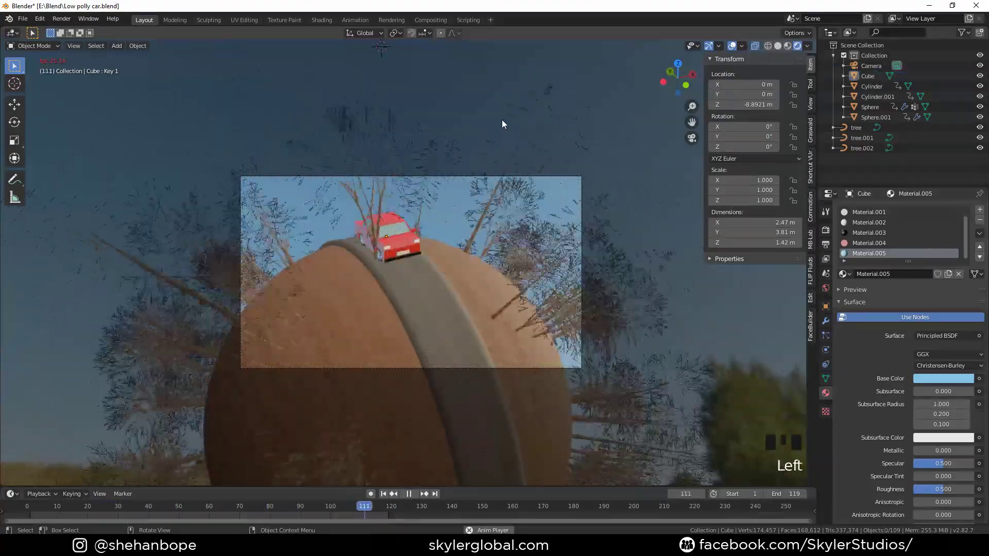
{"action": "left_click", "coordinate": [825, 231]}
{"action": "key", "text": "space"}
{"action": "left_click", "coordinate": [849, 292]}
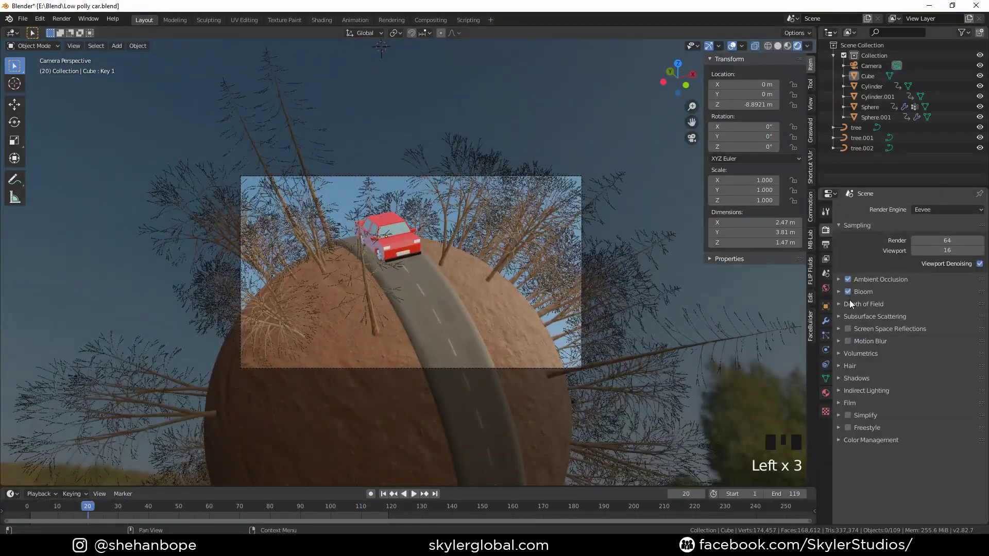
{"action": "left_click", "coordinate": [848, 328]}
{"action": "left_click", "coordinate": [970, 417]}
- Play back the animation with the sidebar hidden, and inspect the scene from another angle
{"action": "key", "text": "space"}
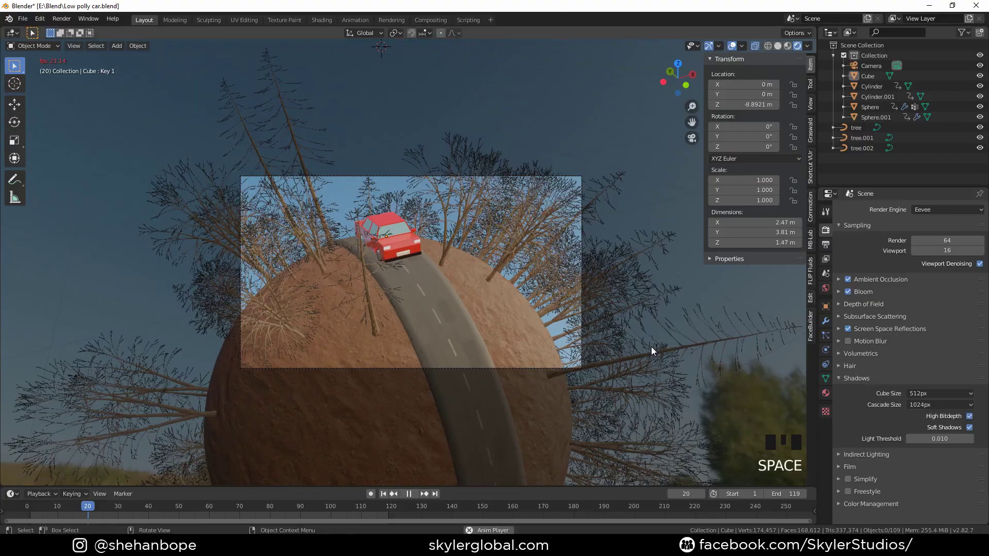
{"action": "key", "text": "n"}
{"action": "key", "text": "n"}
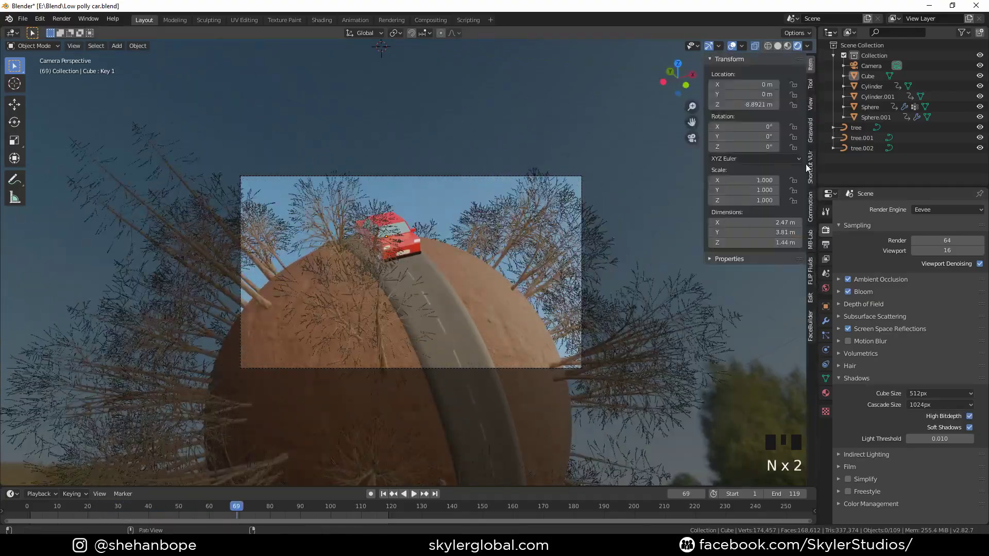
{"action": "key", "text": "n"}
{"action": "key", "text": "space"}
{"action": "middle_click_drag", "start_coordinate": [574, 230], "coordinate": [474, 280]}
{"action": "scroll", "coordinate": [538, 239], "scroll_direction": "up", "scroll_amount": 2}
{"action": "scroll", "coordinate": [543, 218], "scroll_direction": "down", "scroll_amount": 2}
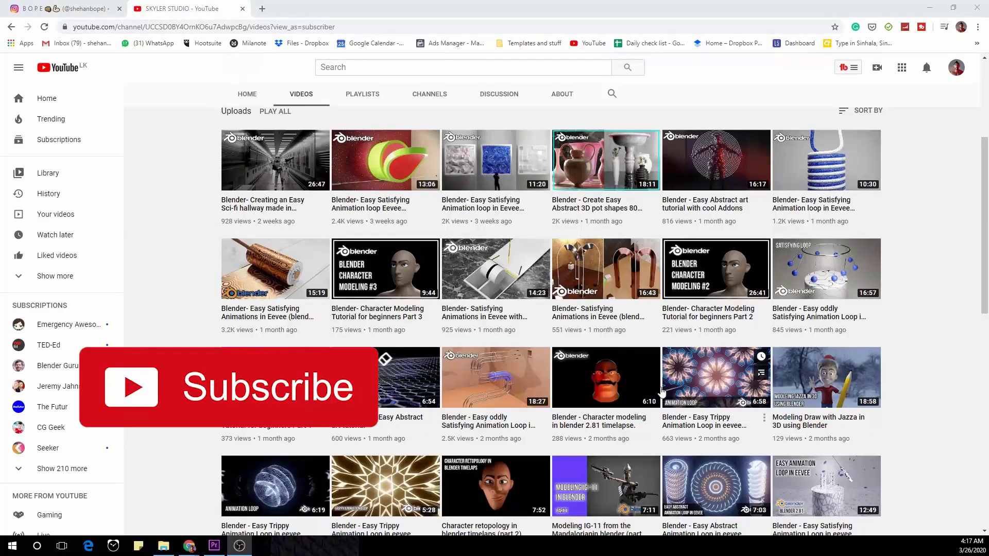
{"action": "scroll", "coordinate": [661, 393], "scroll_direction": "down", "scroll_amount": 5}
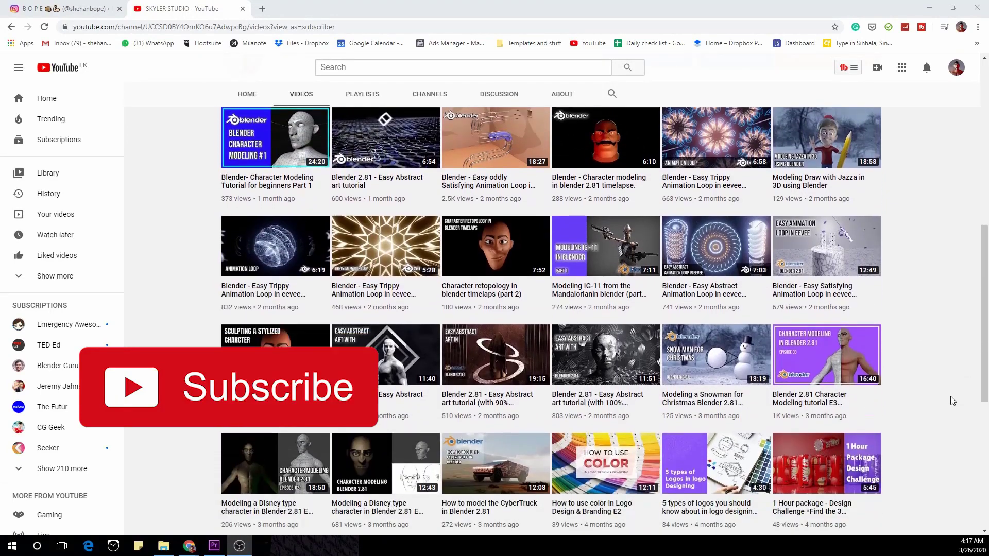
{"action": "scroll", "coordinate": [950, 400], "scroll_direction": "down", "scroll_amount": 3}
{"action": "scroll", "coordinate": [943, 400], "scroll_direction": "up", "scroll_amount": 5}
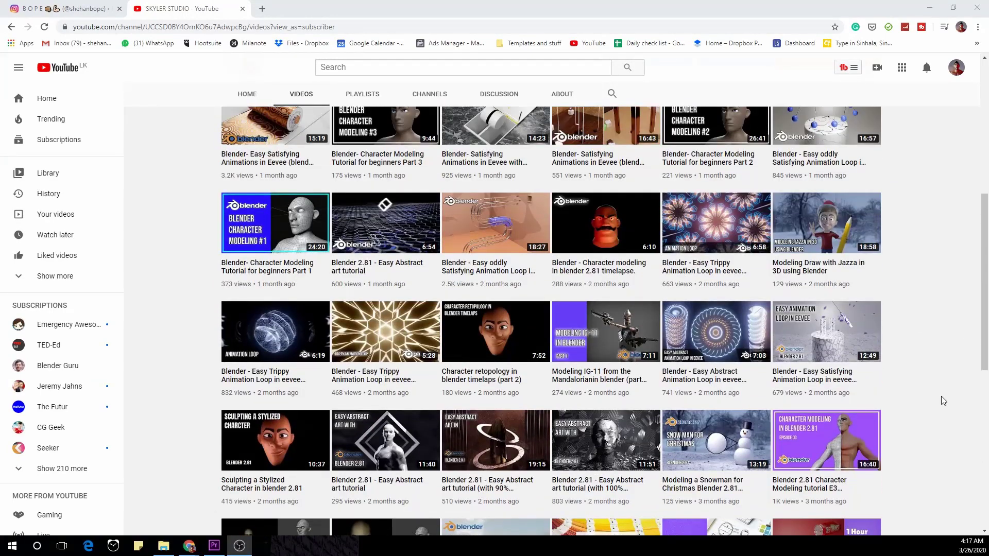
{"action": "scroll", "coordinate": [943, 400], "scroll_direction": "up", "scroll_amount": 6}
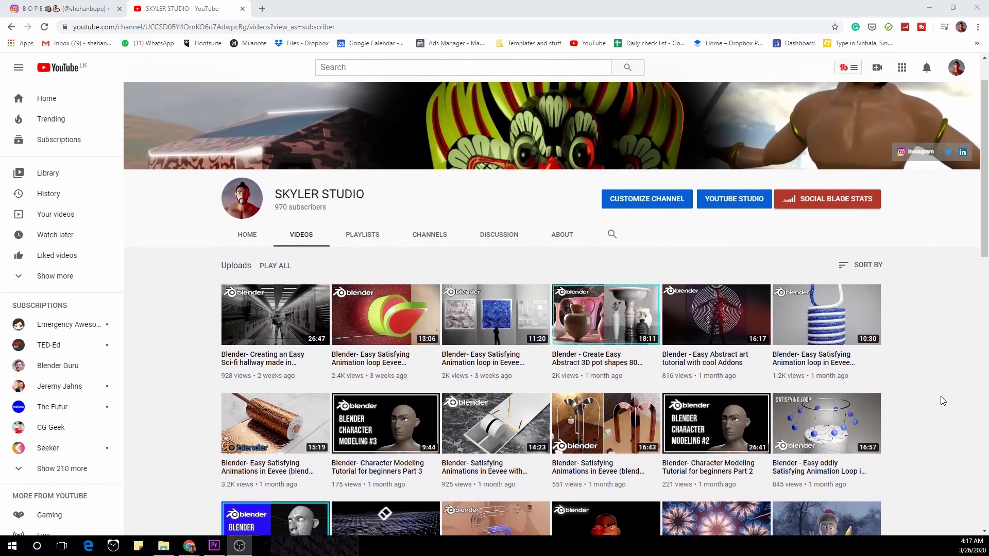